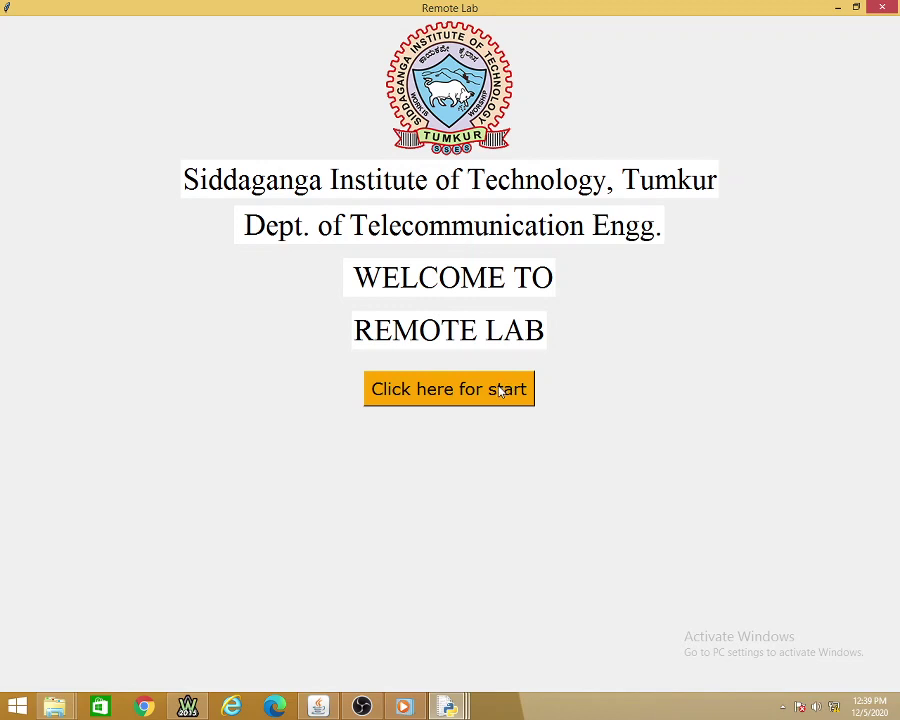
# Start the remote lab and choose the HALF WAVE RECTIFIER experiment with the RECTIFIER variant
pyautogui.click(499, 396)
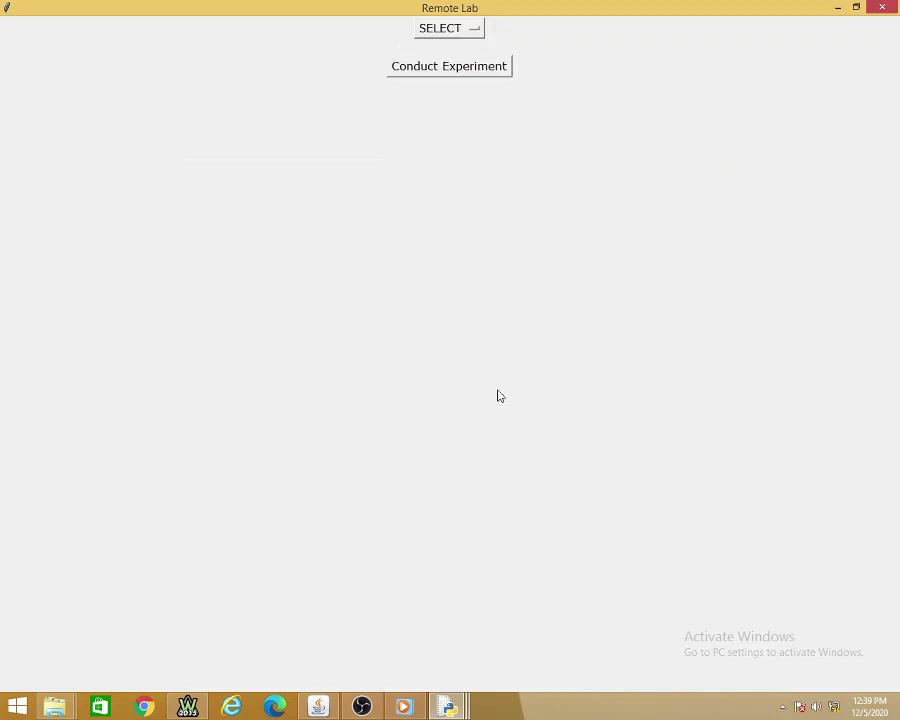
pyautogui.click(465, 30)
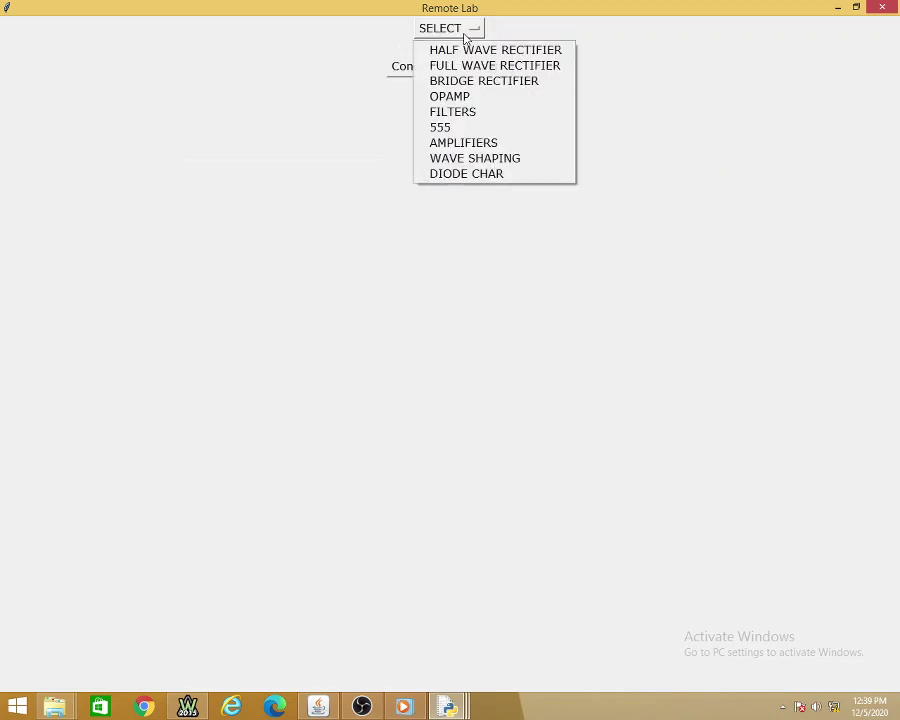
pyautogui.click(465, 50)
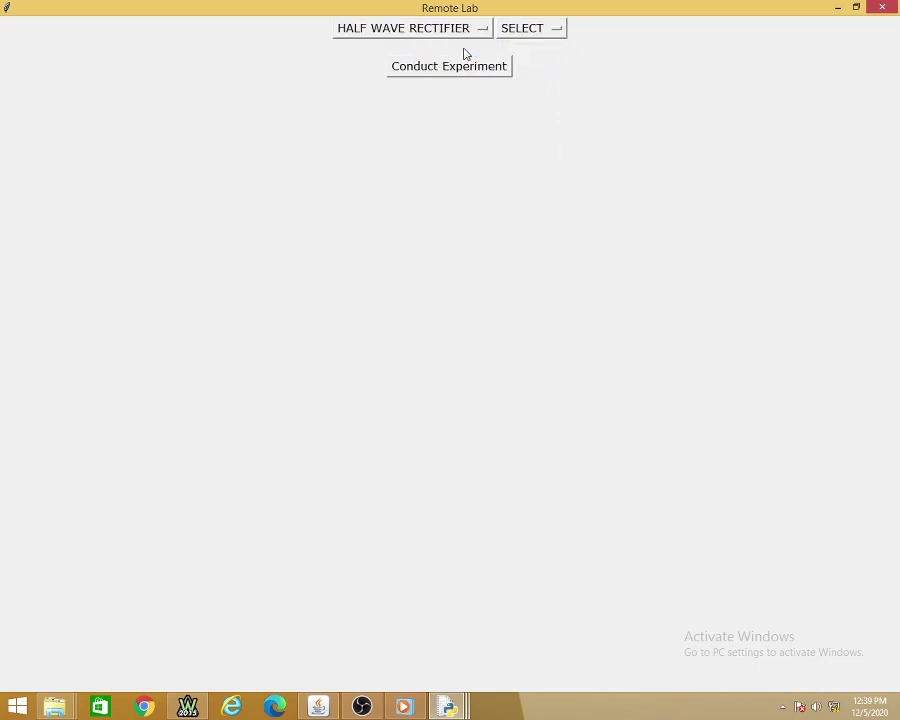
pyautogui.click(526, 34)
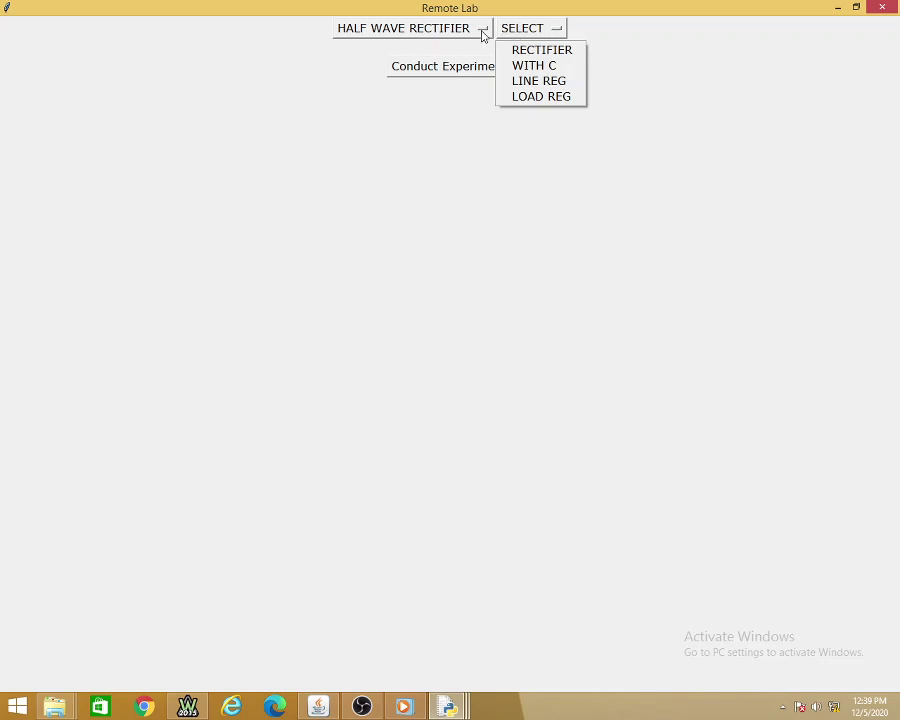
pyautogui.click(558, 54)
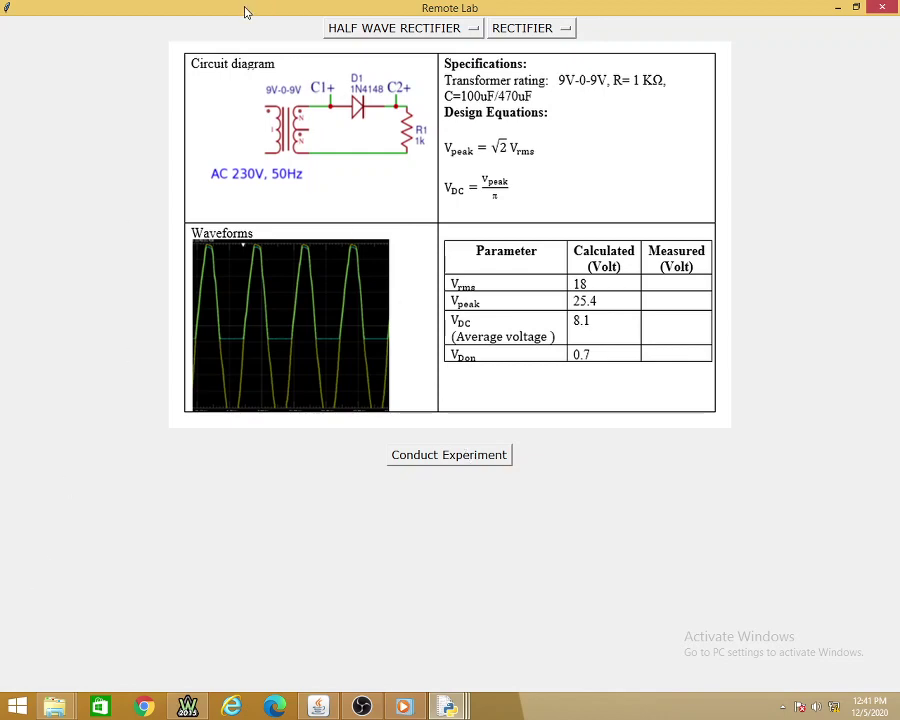
# Dock the Remote Lab window to half the screen and switch to the WaveForms scope beside it
pyautogui.moveTo(243, 12); pyautogui.dragTo(4, 10)
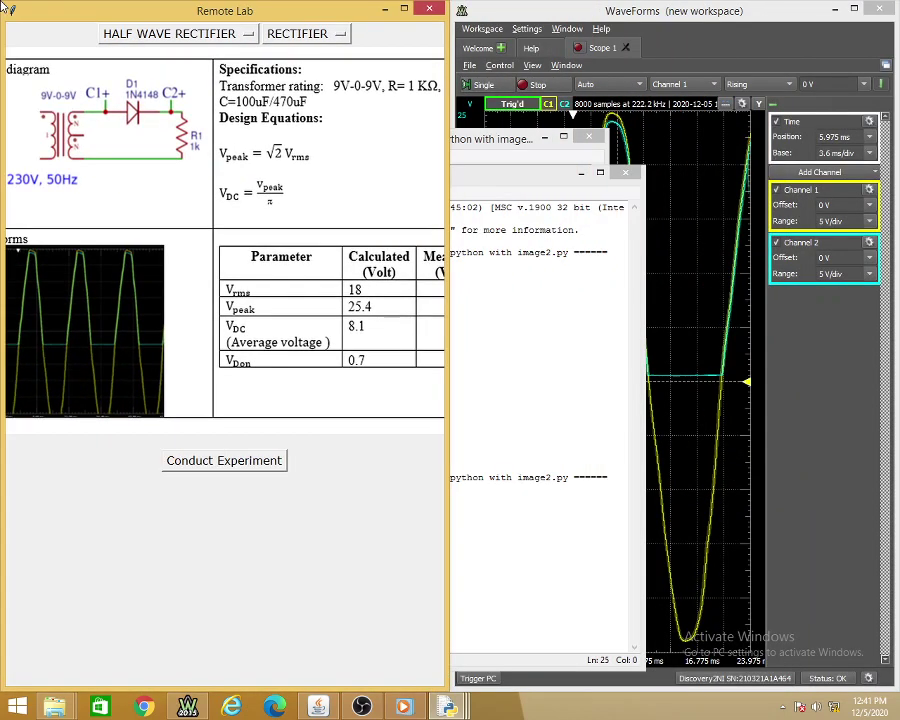
pyautogui.click(676, 236)
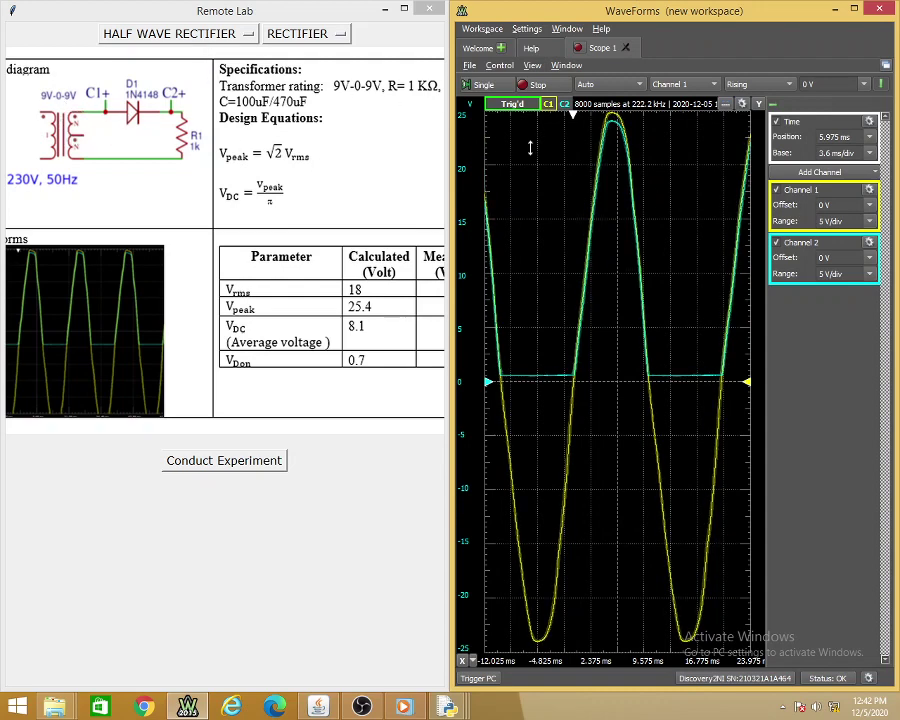
# Try a Channel 1 range of 0.5 V/div on the scope and restore it to 5 V/div
pyautogui.click(870, 222)
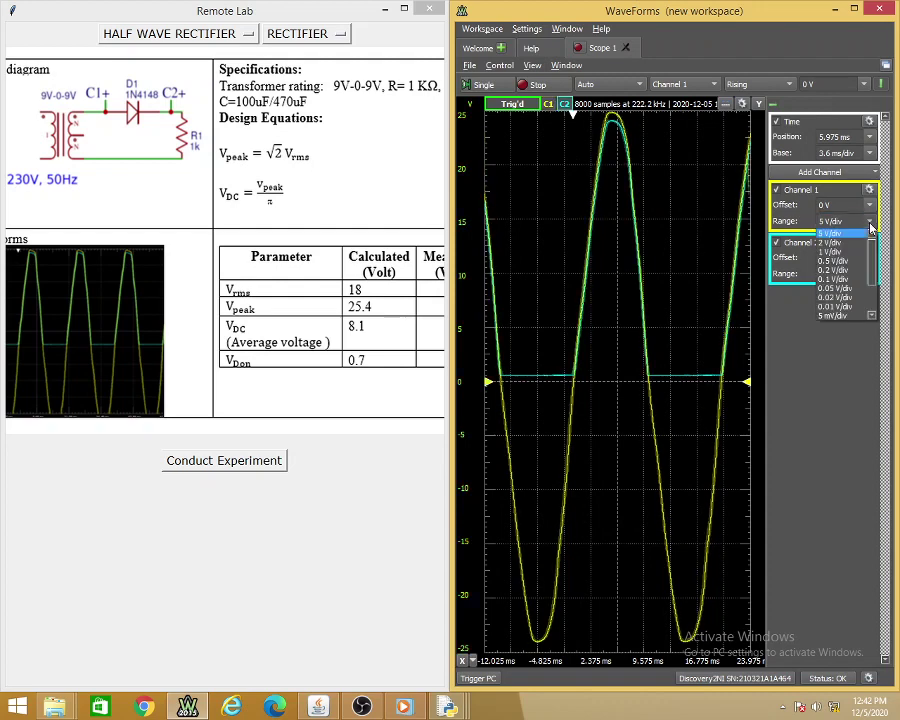
pyautogui.click(850, 260)
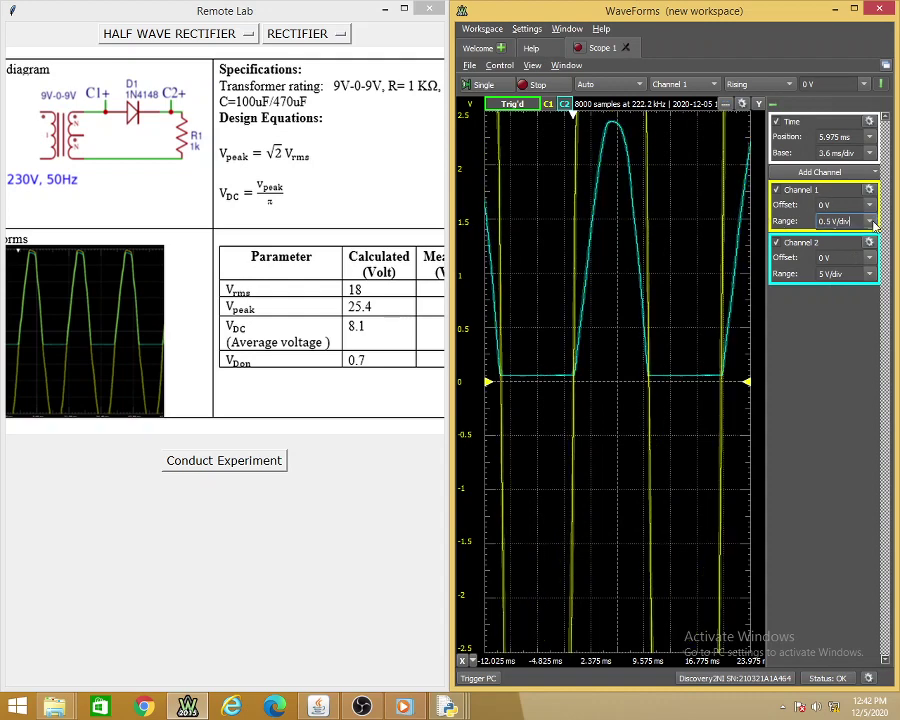
pyautogui.click(872, 222)
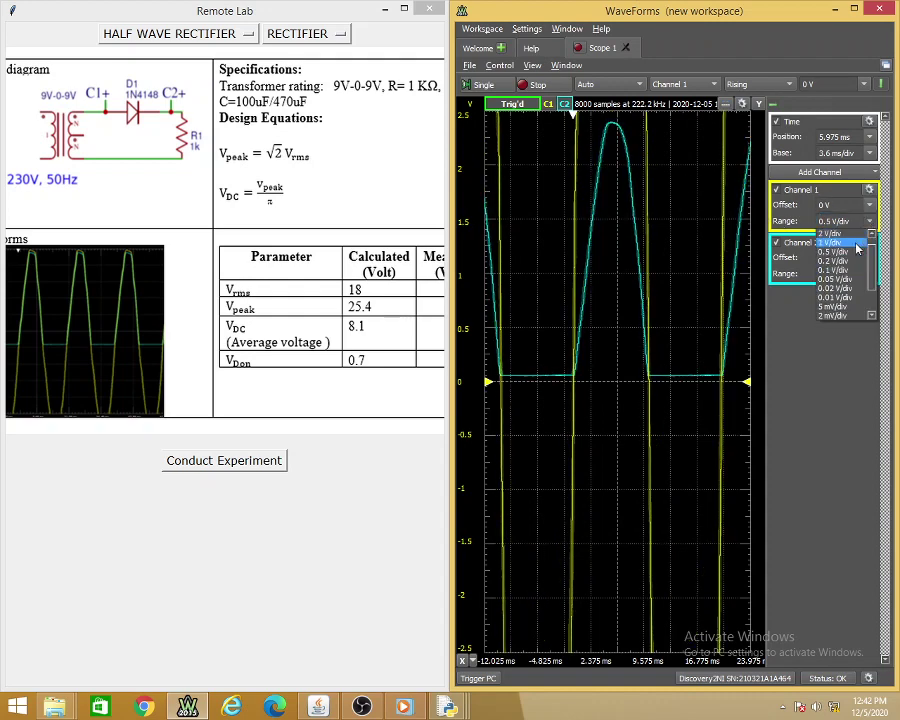
pyautogui.scroll(1, 857, 249)
pyautogui.click(852, 234)
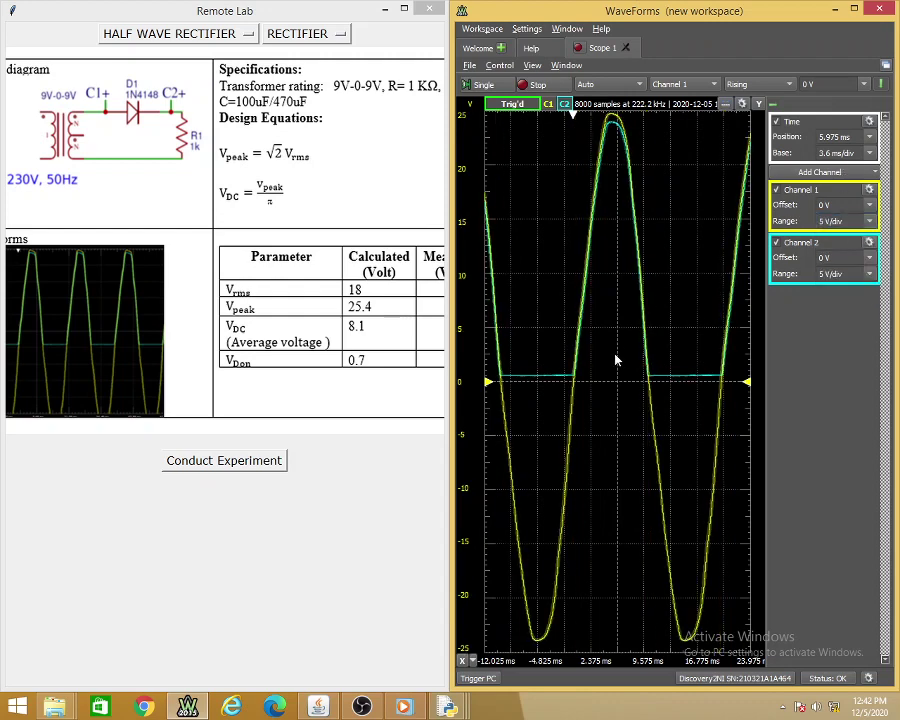
# Widen the scope's time base to 4.8 ms/div and maximize the WaveForms window
pyautogui.scroll(-2, 616, 360)
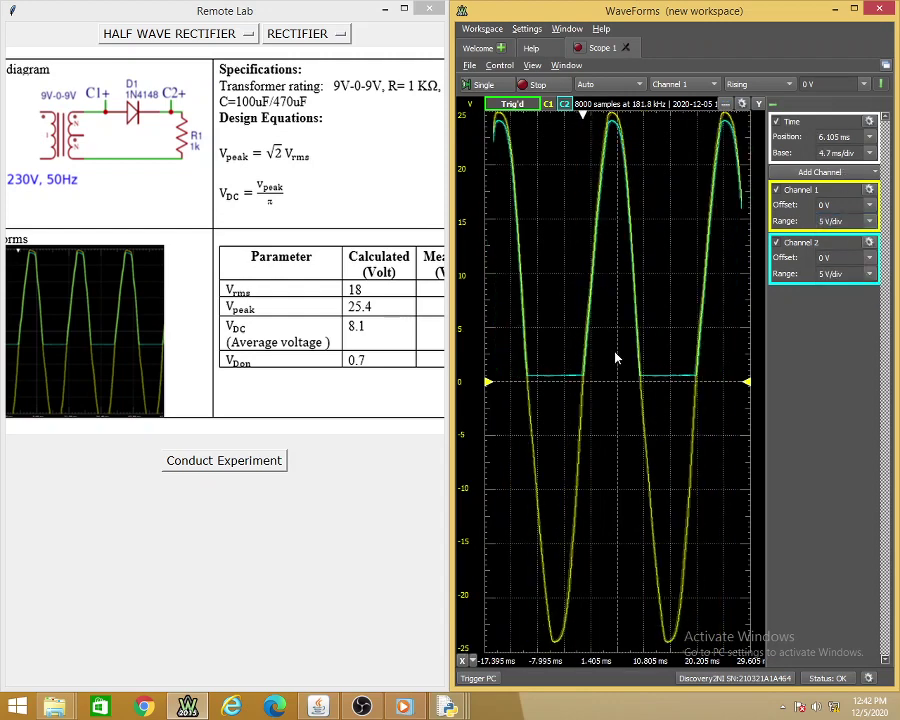
pyautogui.scroll(-1, 616, 358)
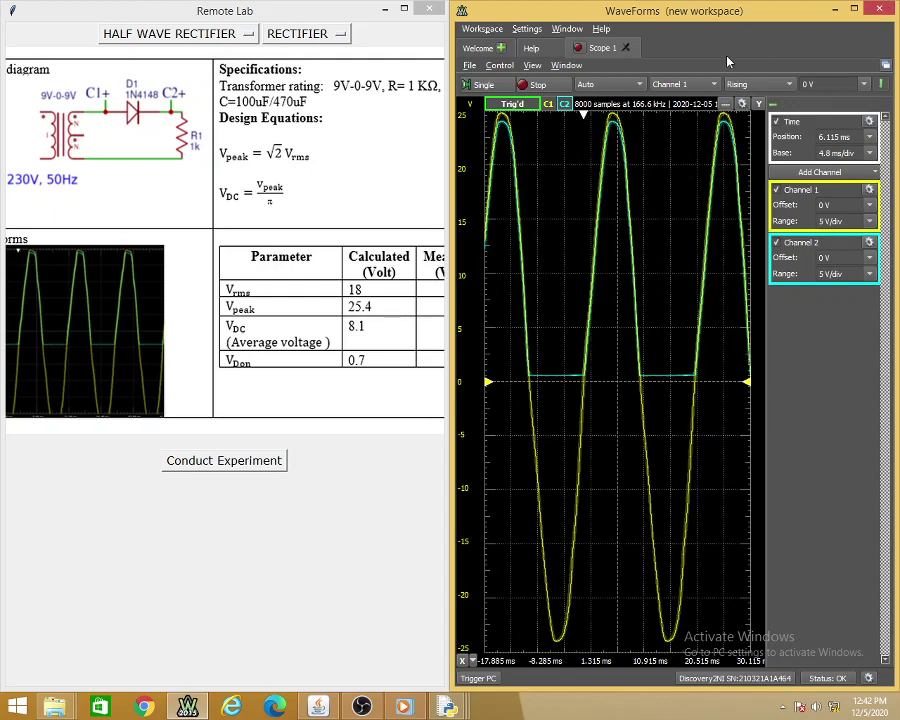
pyautogui.click(855, 10)
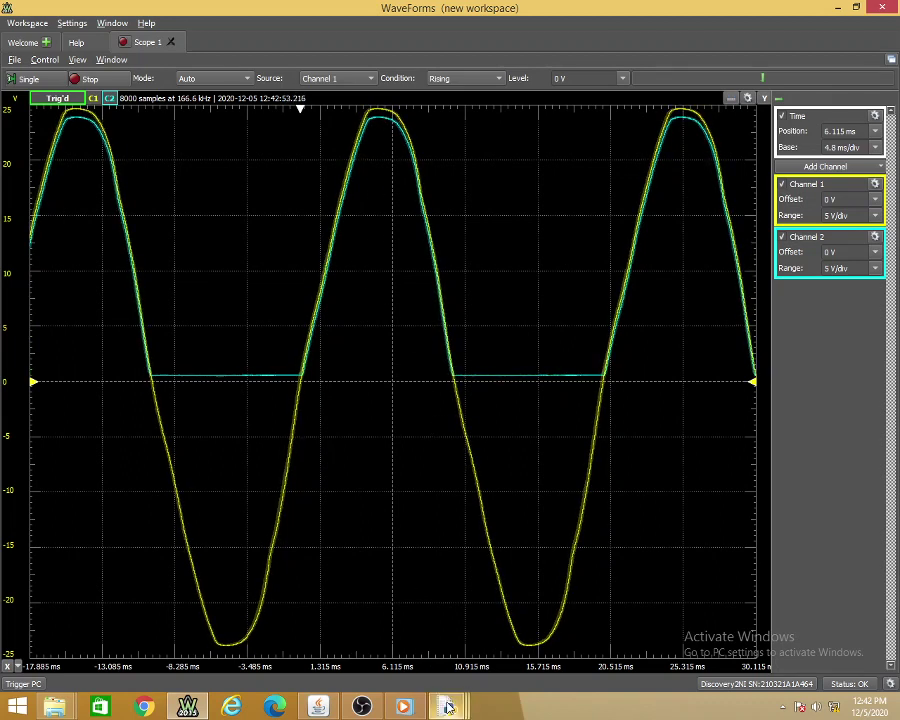
# Consult the half wave rectifier circuit in Remote Lab and return to the WaveForms scope
pyautogui.moveTo(447, 707)
pyautogui.click(594, 642)
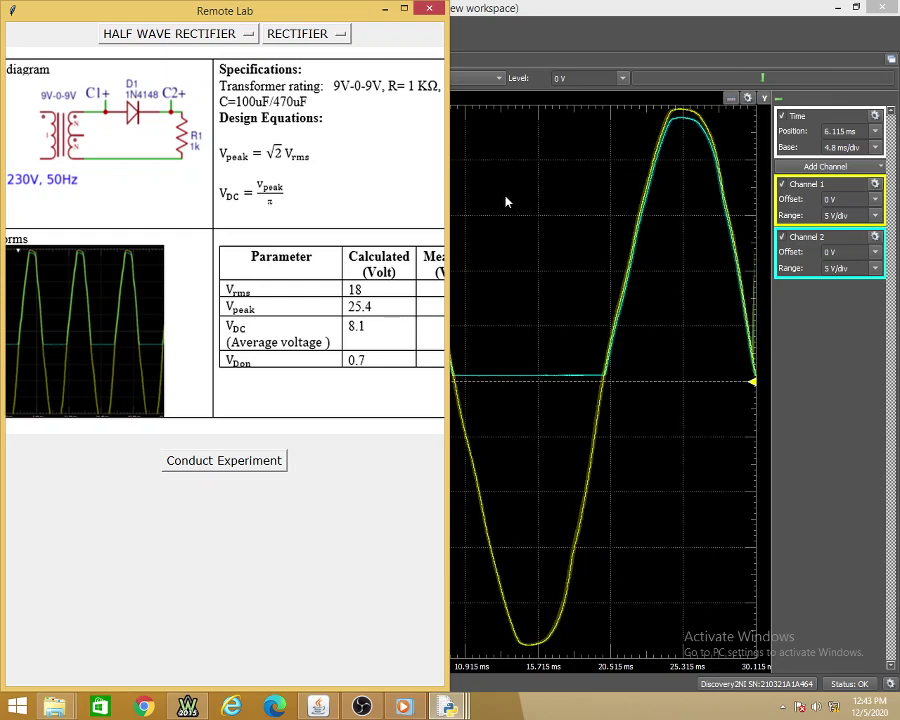
pyautogui.click(559, 211)
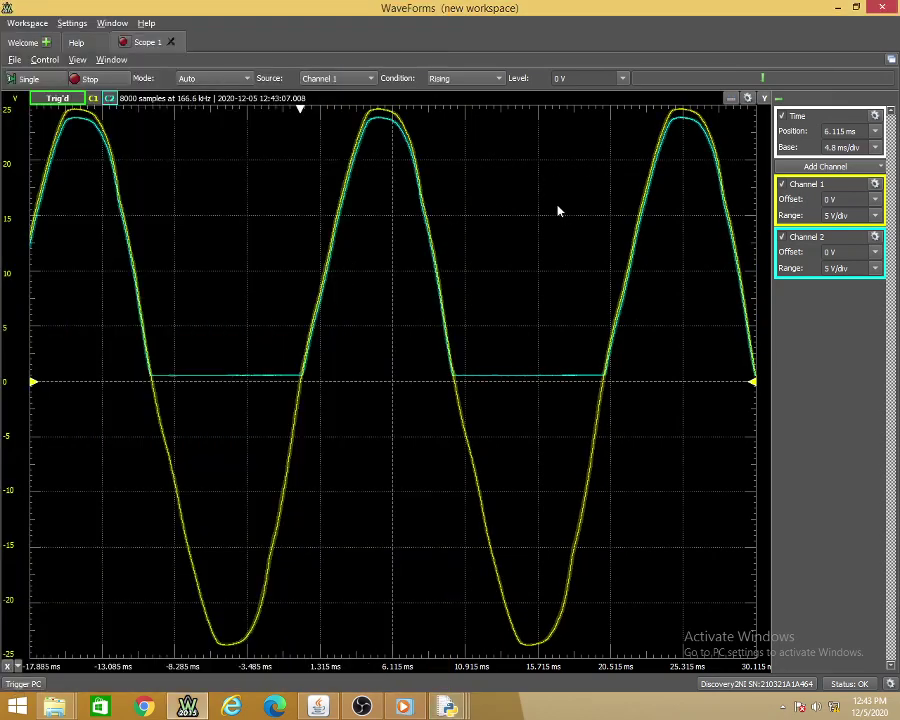
# Show the scope's measurements and add the vertical Maximum measurement for Channel 1
pyautogui.click(76, 62)
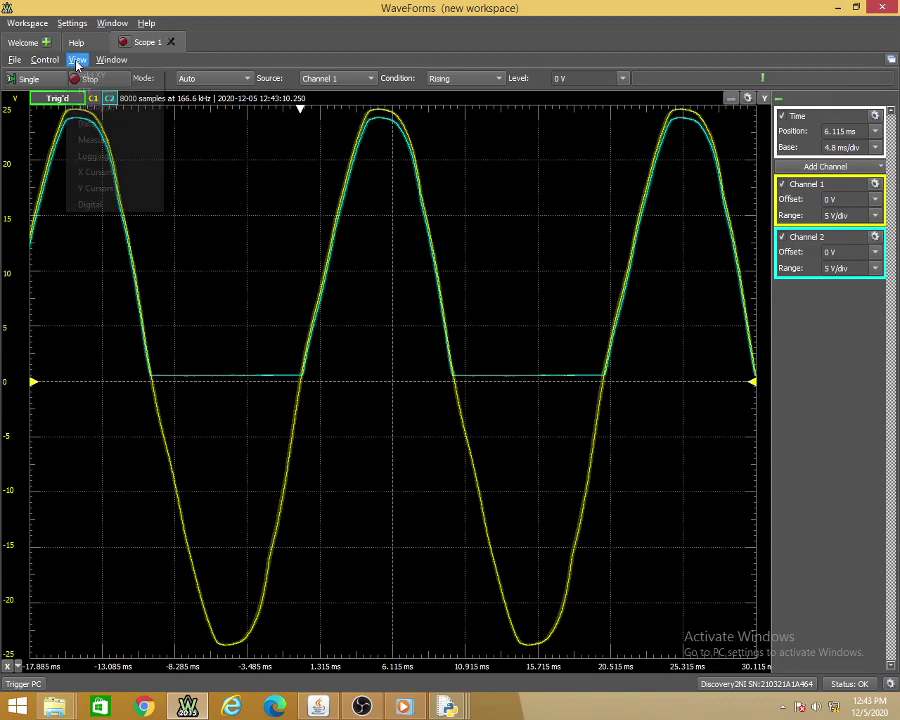
pyautogui.click(94, 140)
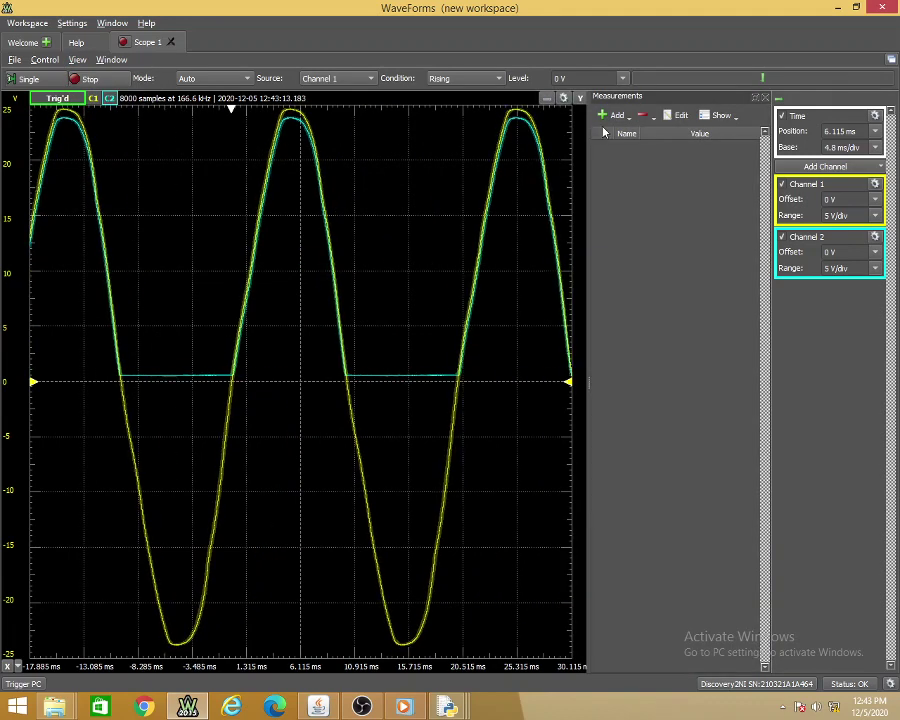
pyautogui.click(613, 116)
pyautogui.click(621, 132)
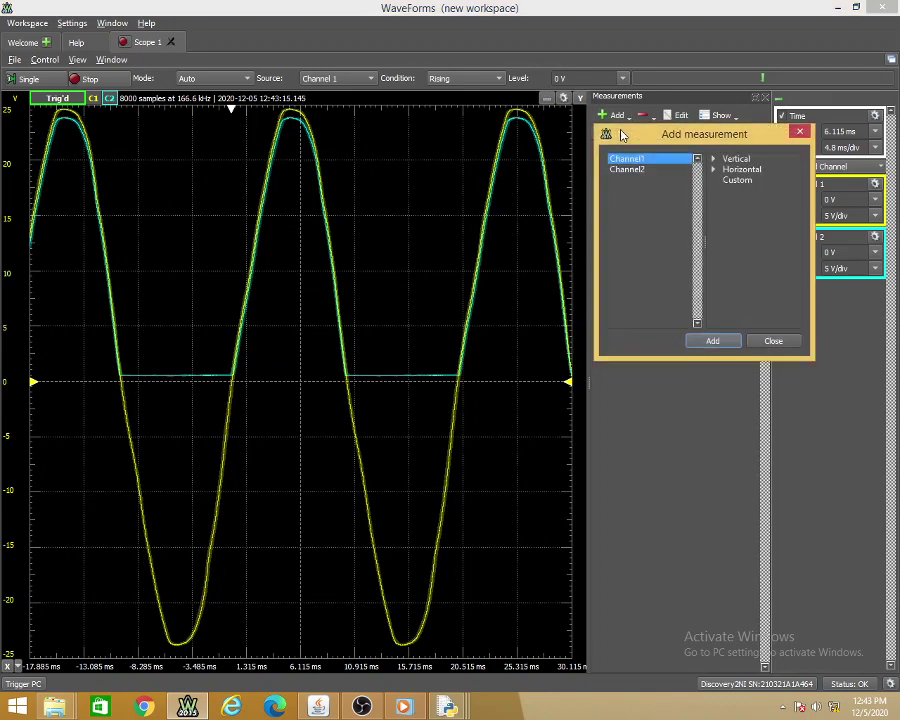
pyautogui.doubleClick(735, 160)
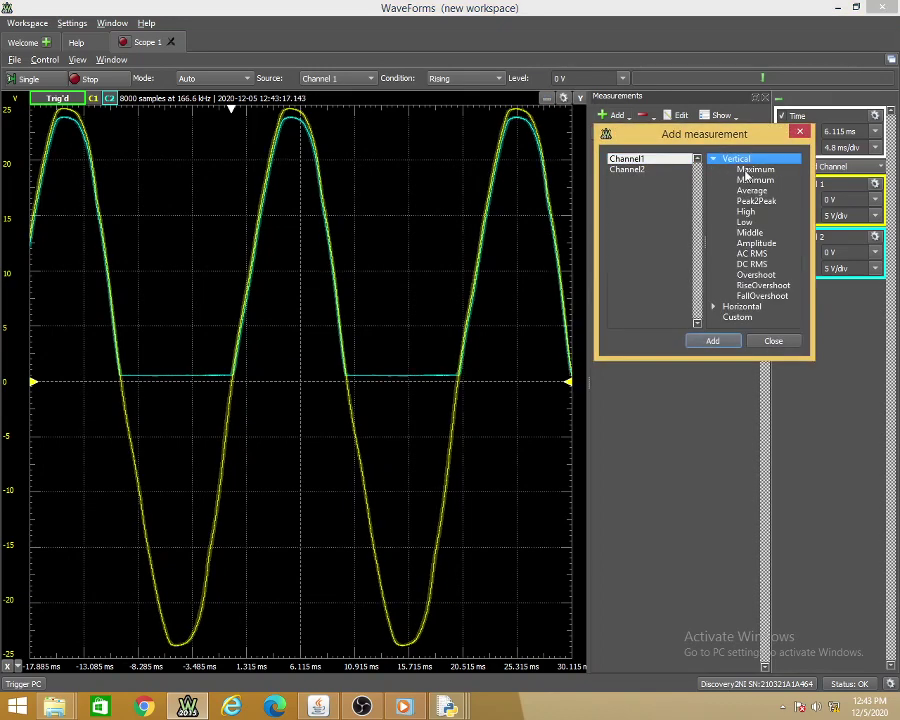
pyautogui.click(760, 171)
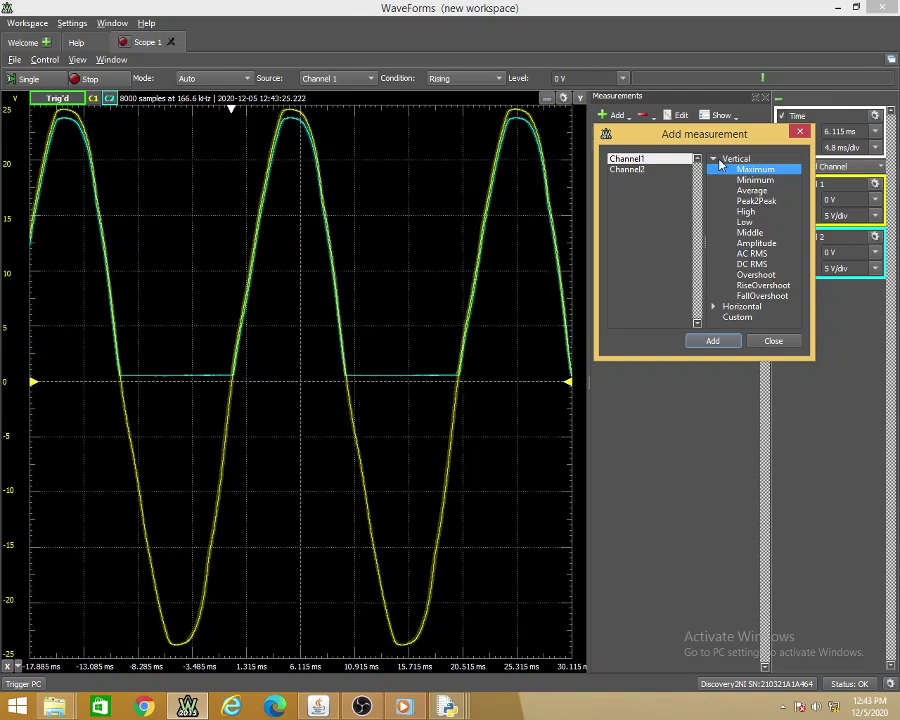
# Add the horizontal Frequency measurement for Channel 1
pyautogui.click(713, 159)
pyautogui.click(731, 171)
pyautogui.doubleClick(731, 172)
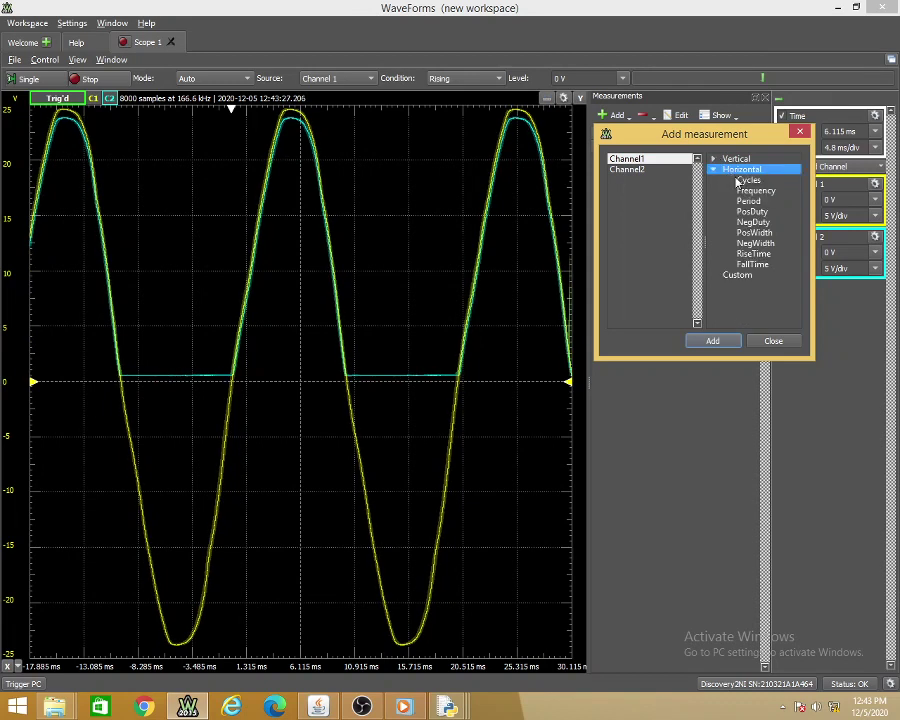
pyautogui.click(752, 190)
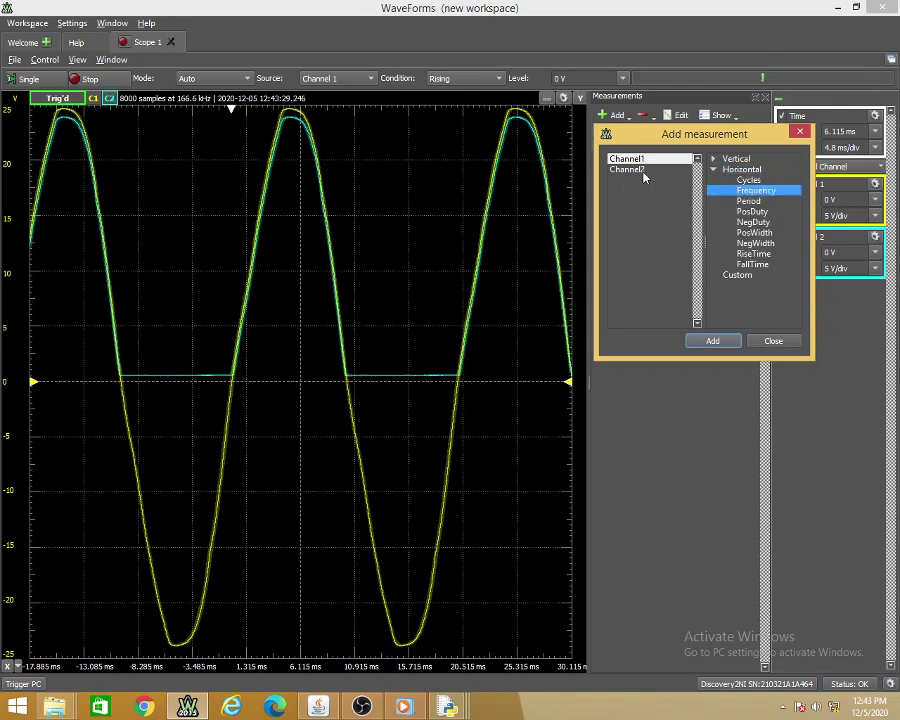
# Add the vertical Average and Maximum measurements for Channel 2 and finish adding measurements
pyautogui.click(677, 173)
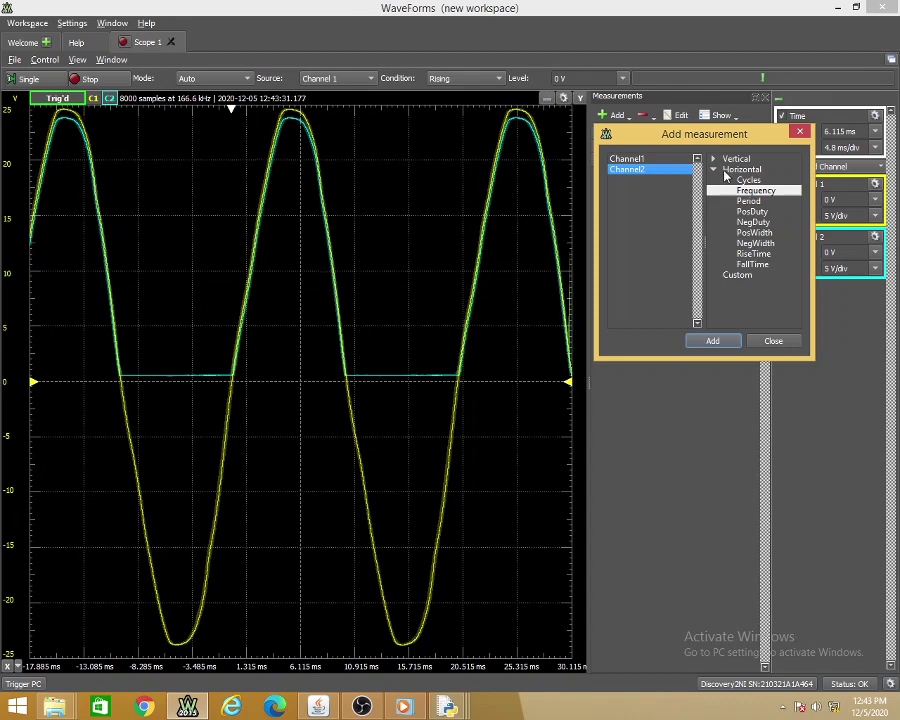
pyautogui.click(713, 169)
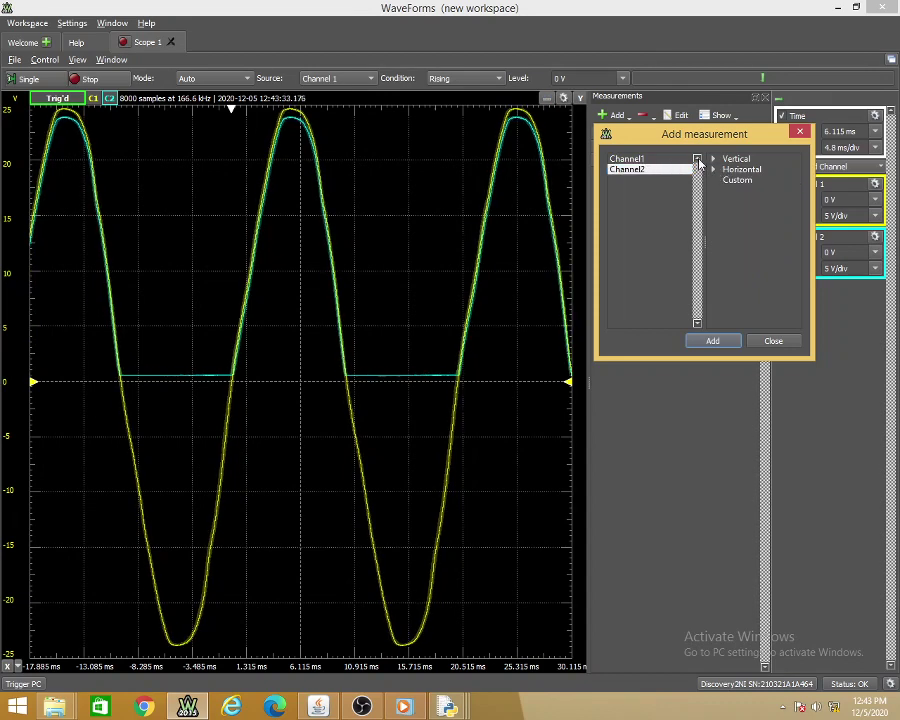
pyautogui.click(712, 159)
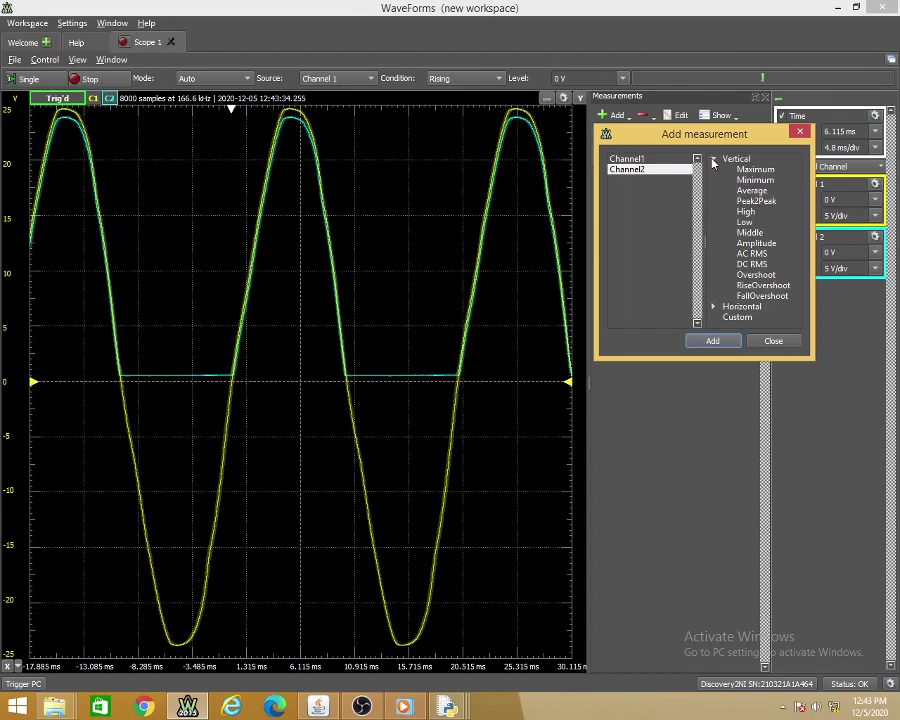
pyautogui.click(754, 191)
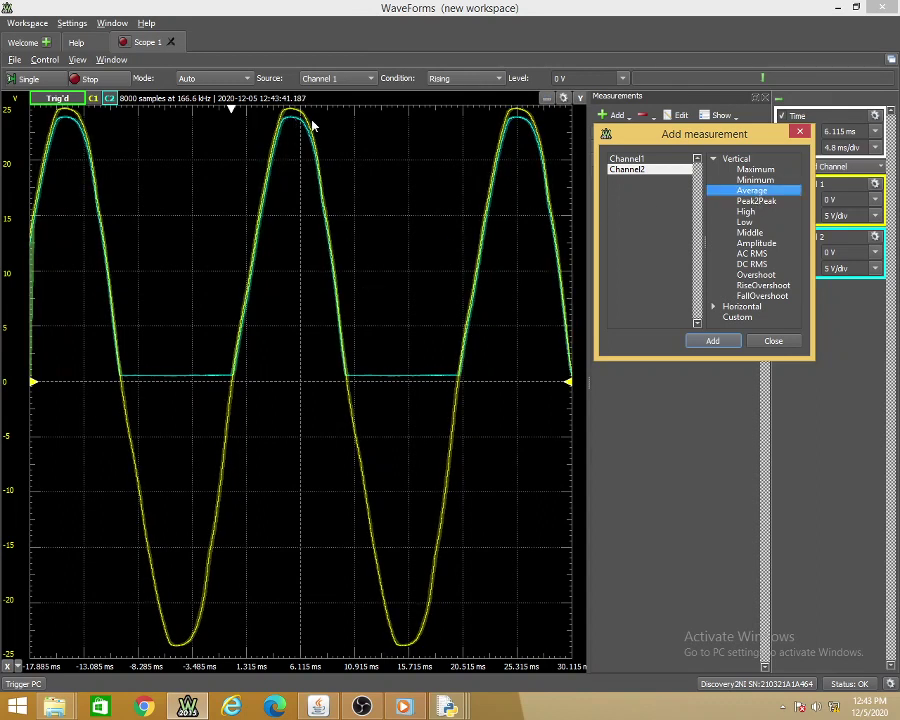
pyautogui.click(757, 170)
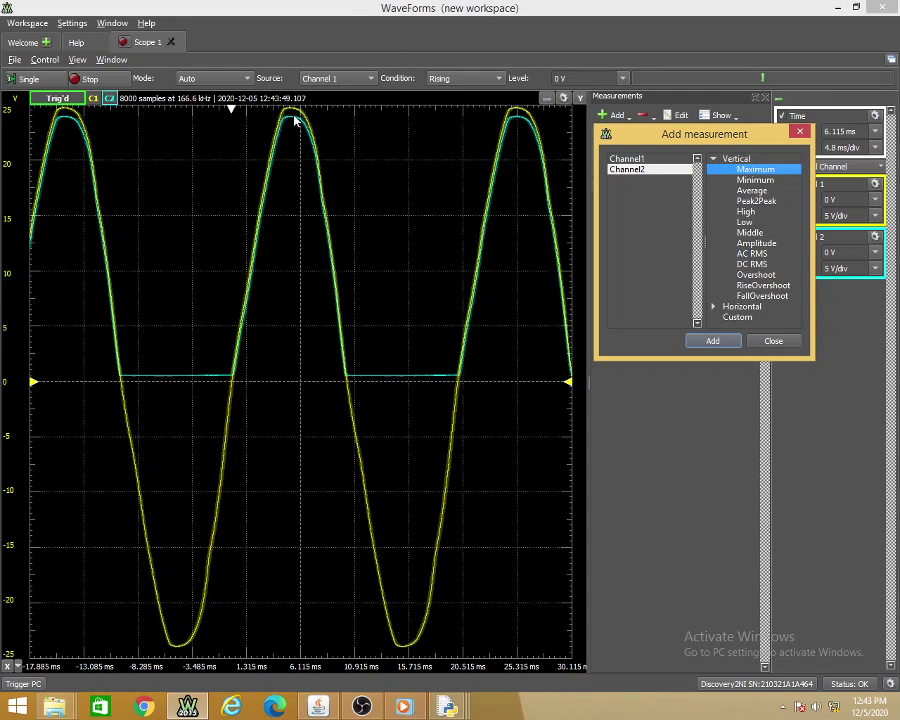
pyautogui.click(716, 343)
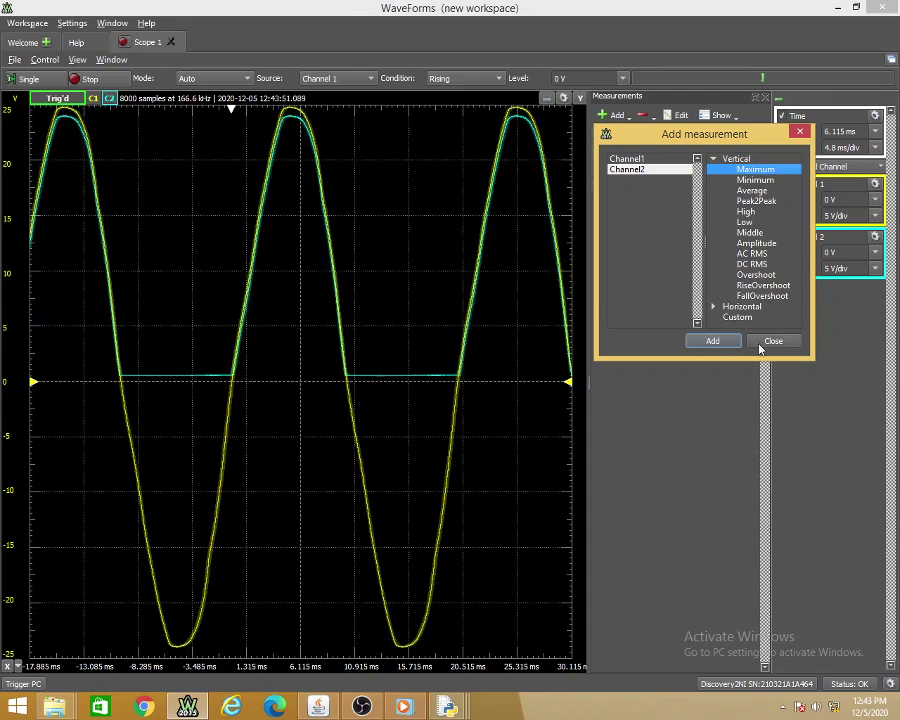
pyautogui.click(768, 341)
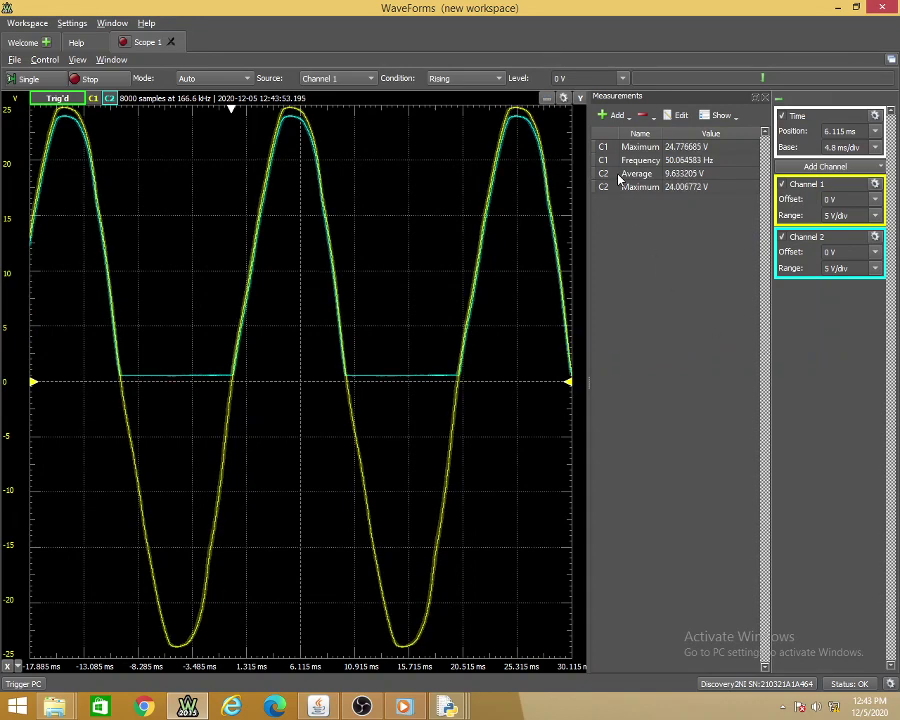
# Stop the scope acquisition and compare its measurements with the calculated rectifier values in Remote Lab
pyautogui.click(90, 79)
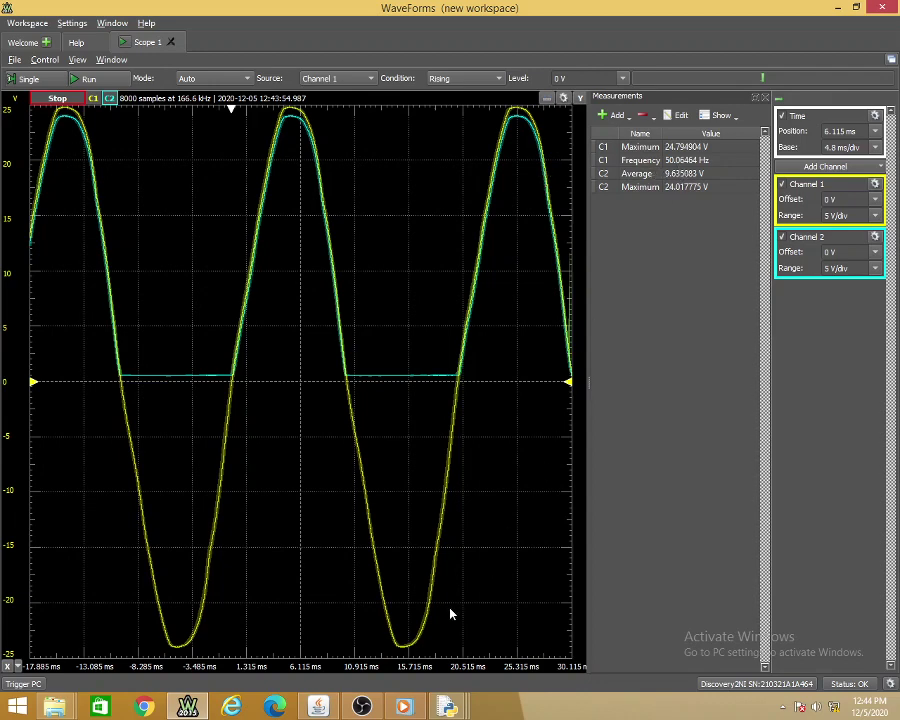
pyautogui.moveTo(447, 707)
pyautogui.click(638, 566)
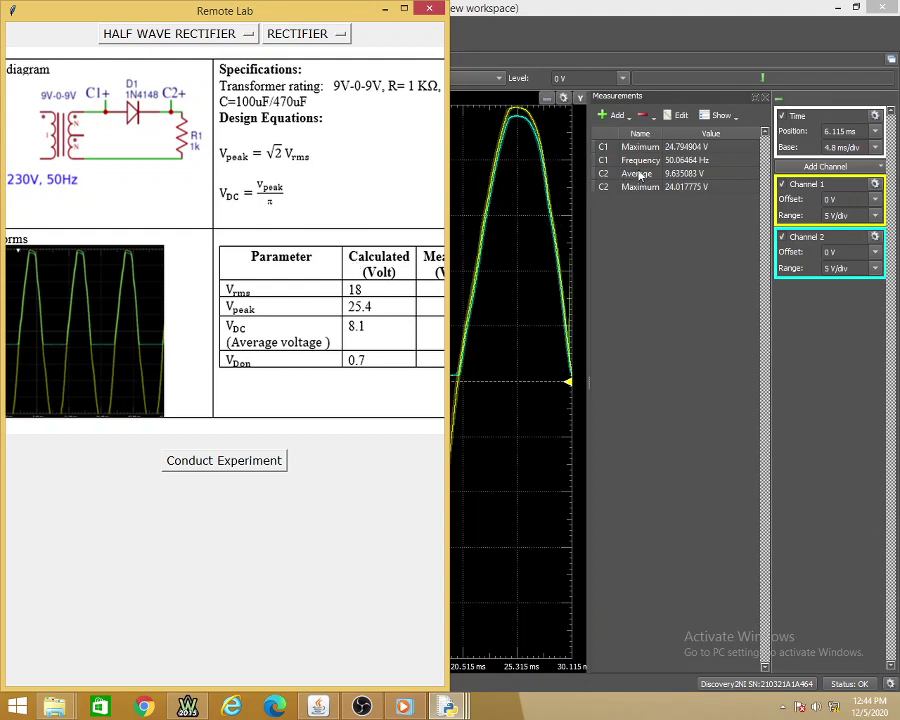
pyautogui.click(551, 290)
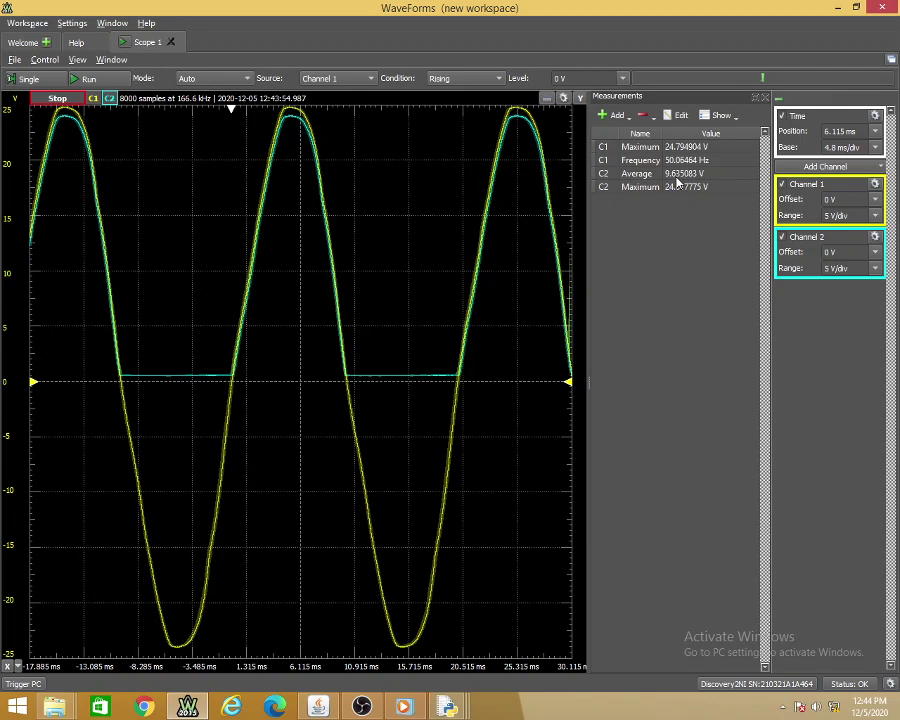
pyautogui.moveTo(446, 707)
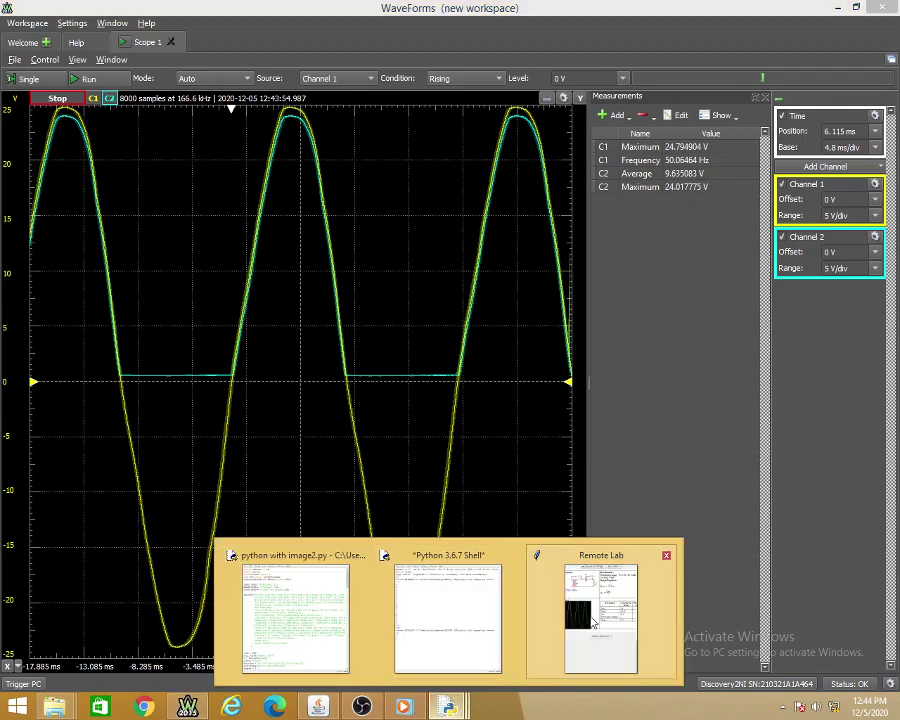
pyautogui.click(581, 549)
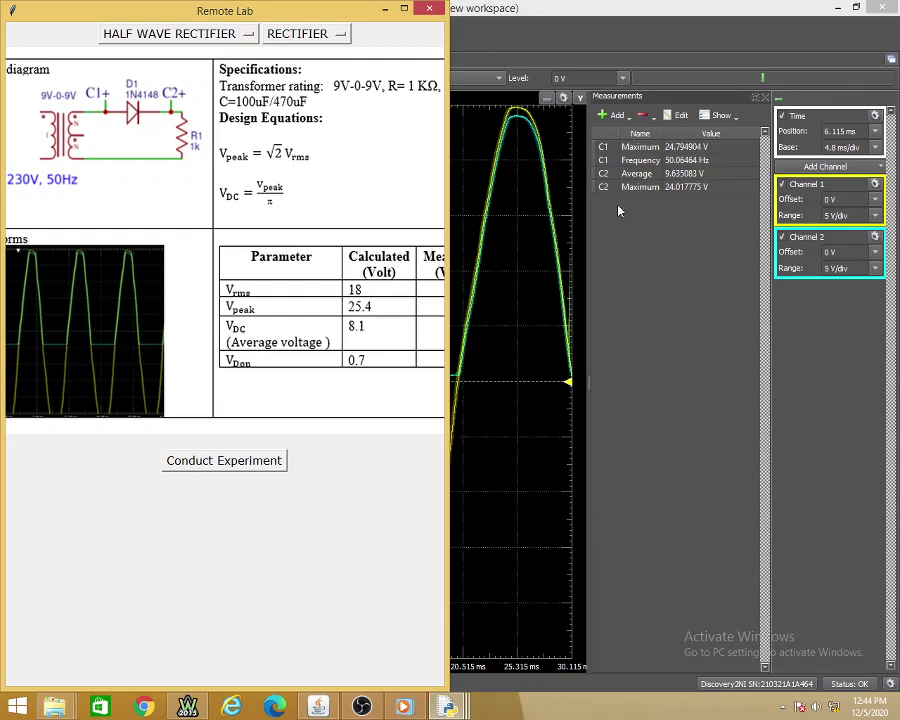
# Switch to WaveForms, dock its window beside Remote Lab, and restart the scope acquisition
pyautogui.click(652, 214)
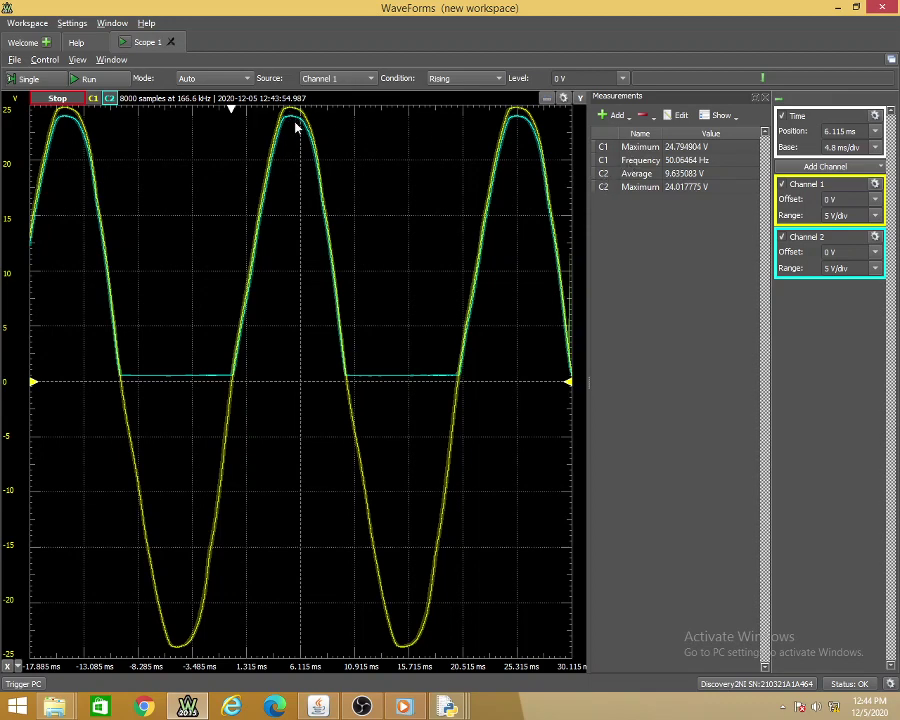
pyautogui.doubleClick(595, 12)
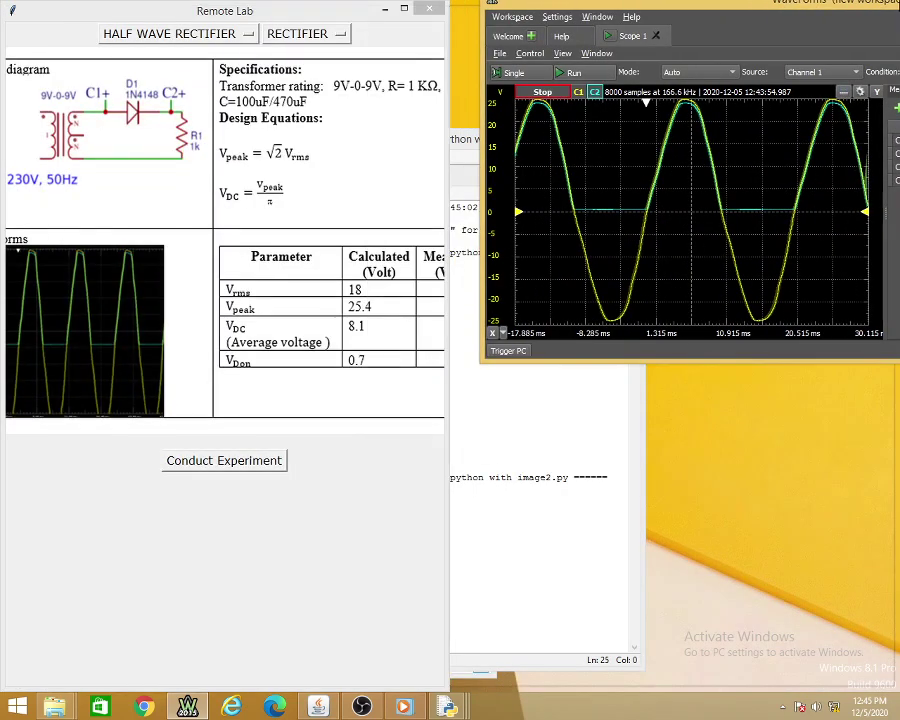
pyautogui.press('super+Right')
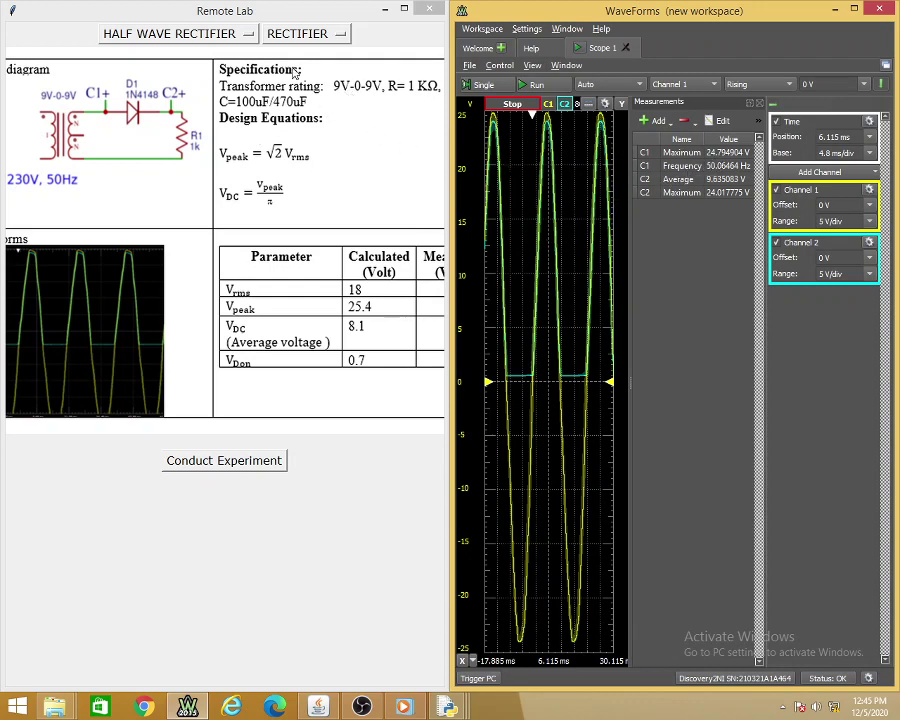
pyautogui.click(536, 86)
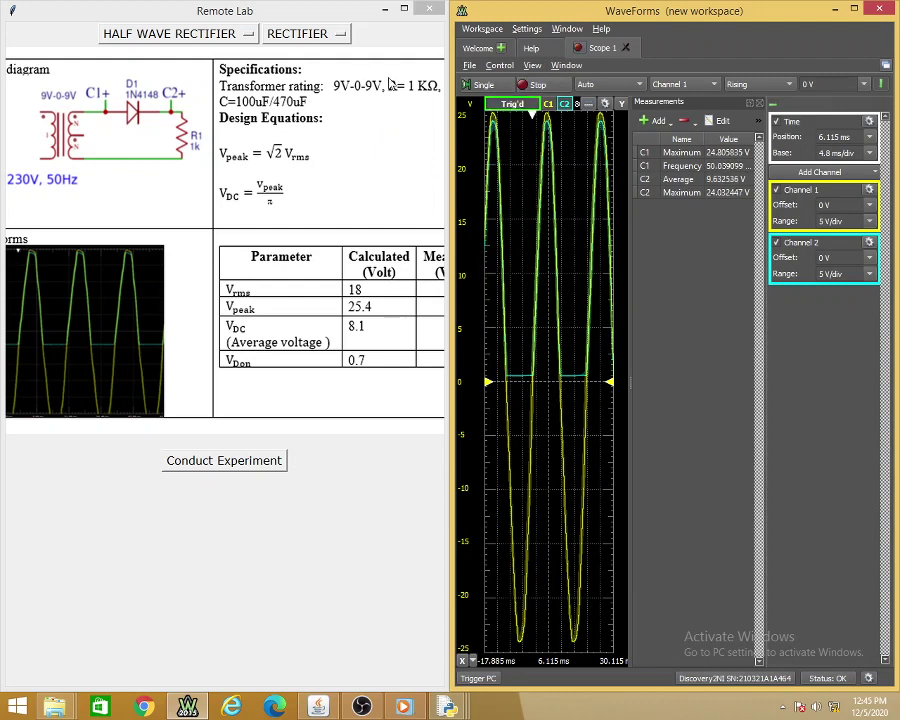
# In Remote Lab, choose the WITH C rectifier with C = 100uF and conduct the experiment alongside the scope
pyautogui.click(297, 36)
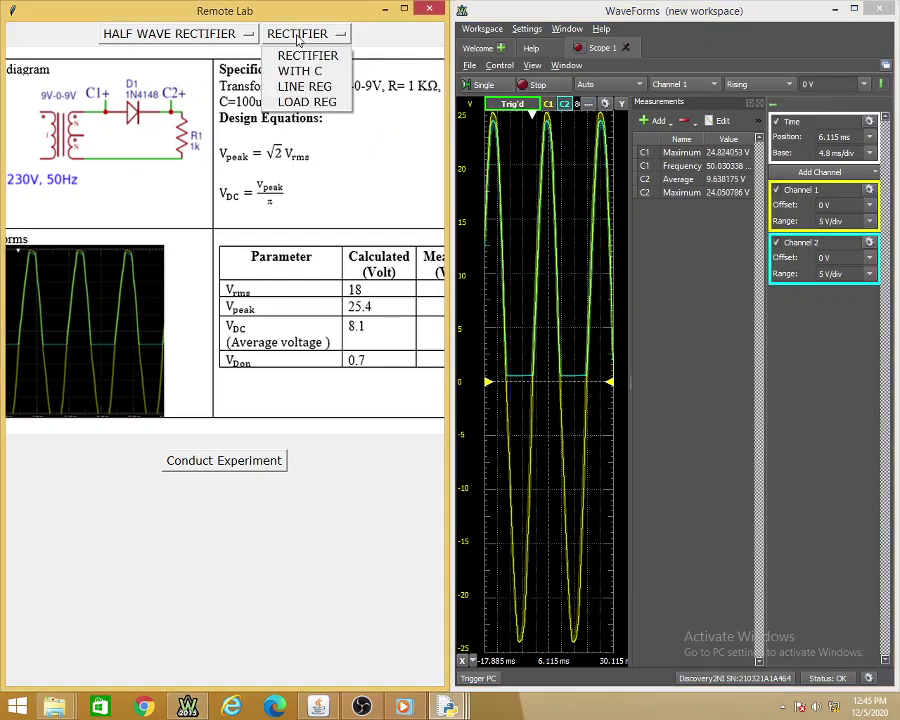
pyautogui.click(306, 73)
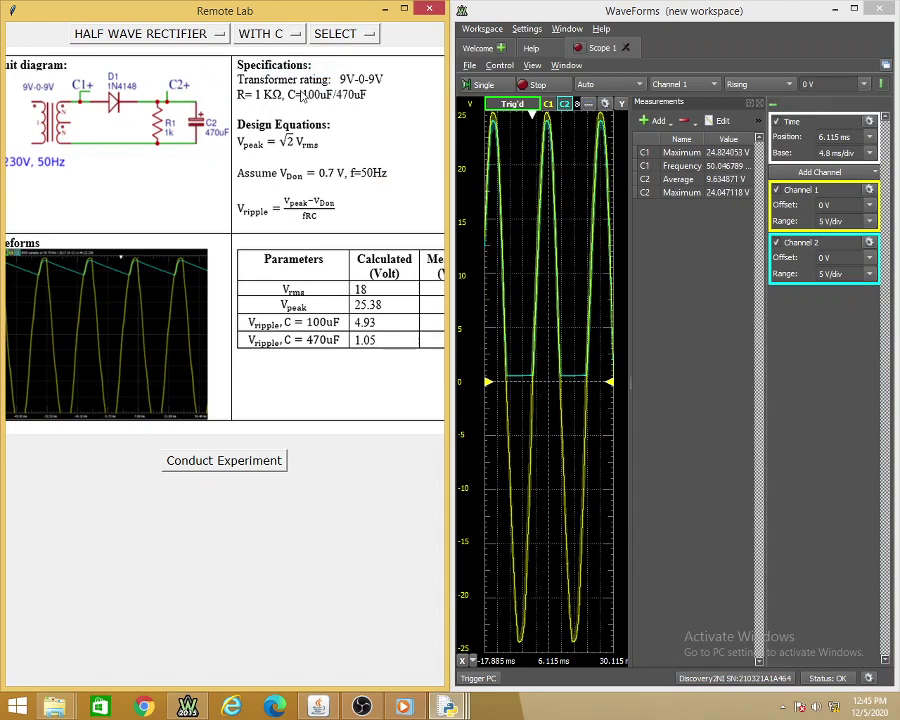
pyautogui.click(335, 38)
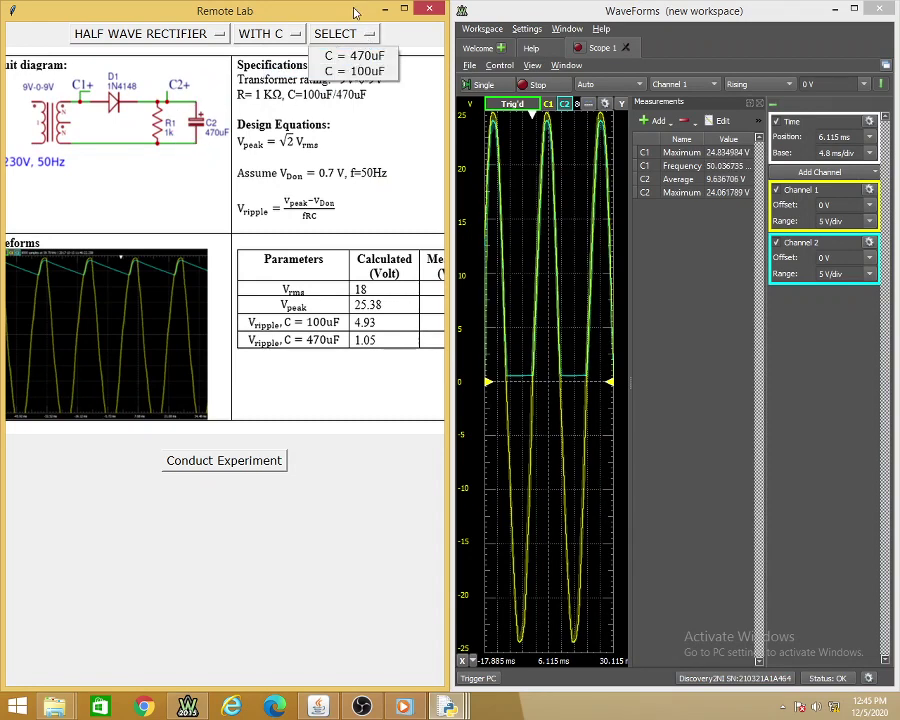
pyautogui.moveTo(410, 12); pyautogui.dragTo(412, 7)
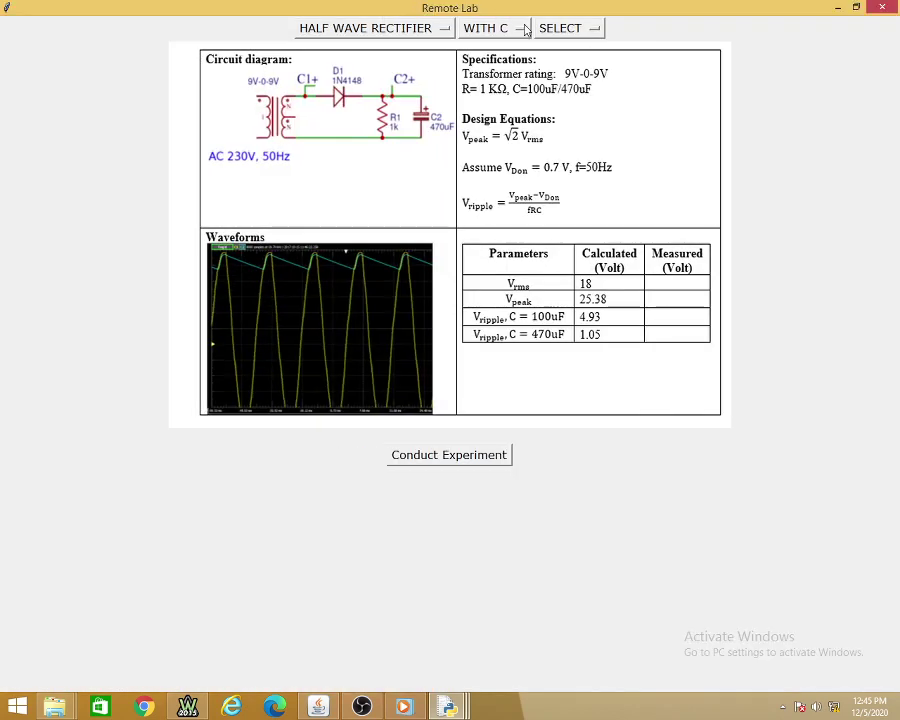
pyautogui.click(566, 28)
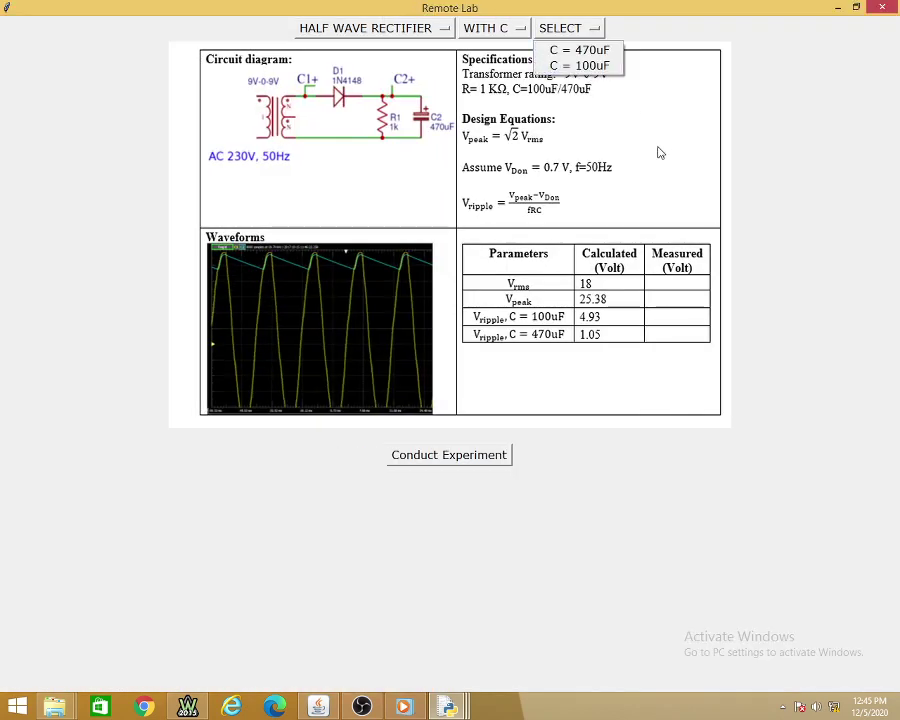
pyautogui.click(579, 65)
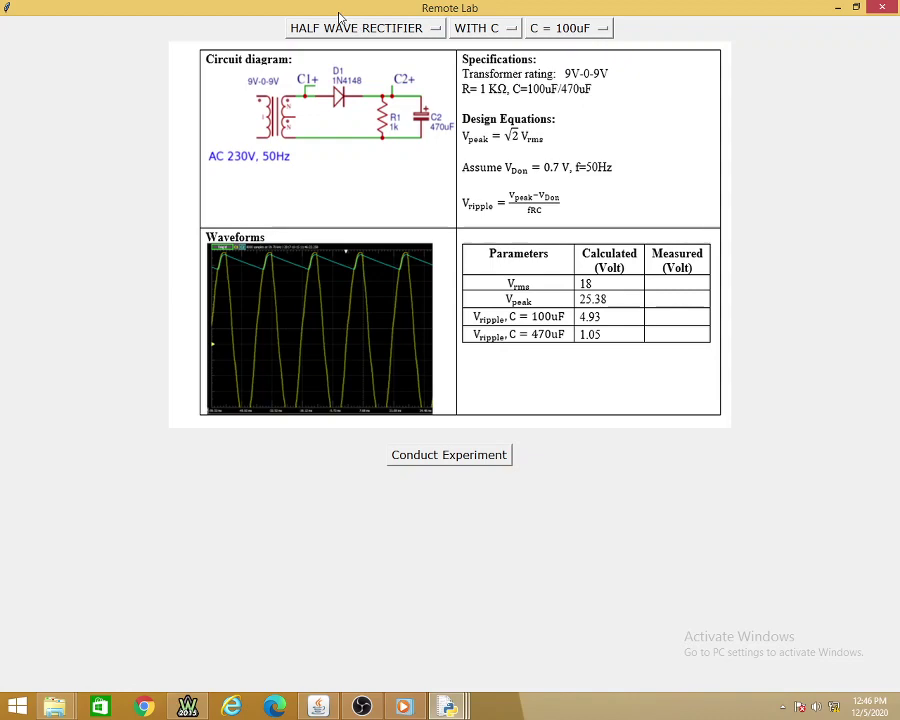
pyautogui.moveTo(340, 10); pyautogui.dragTo(0, 200)
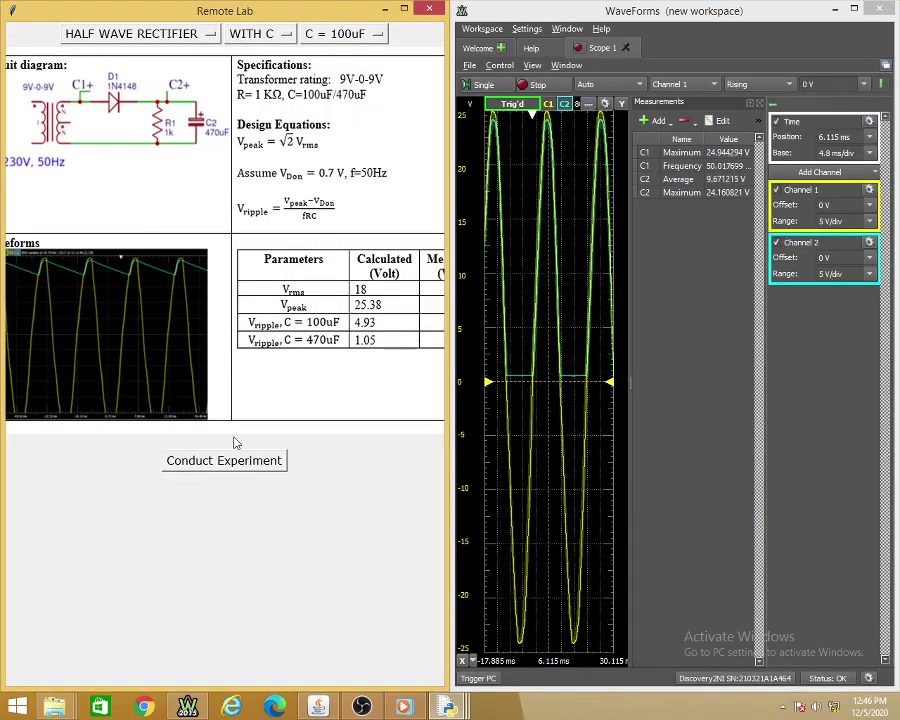
pyautogui.click(248, 466)
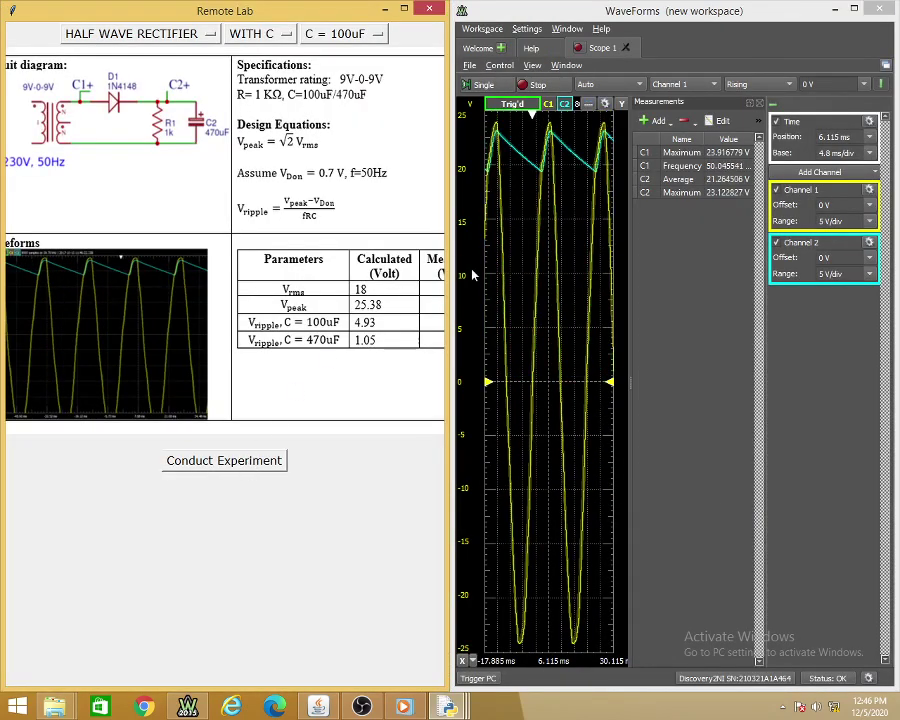
# Maximize the WaveForms window and remove all existing measurements from the scope
pyautogui.doubleClick(670, 14)
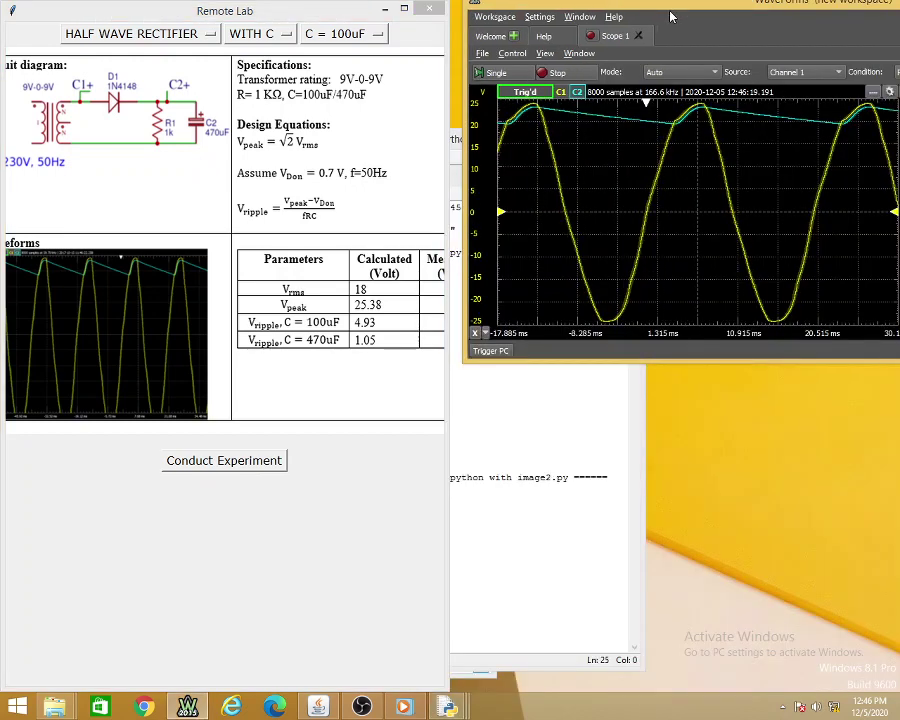
pyautogui.doubleClick(677, 10)
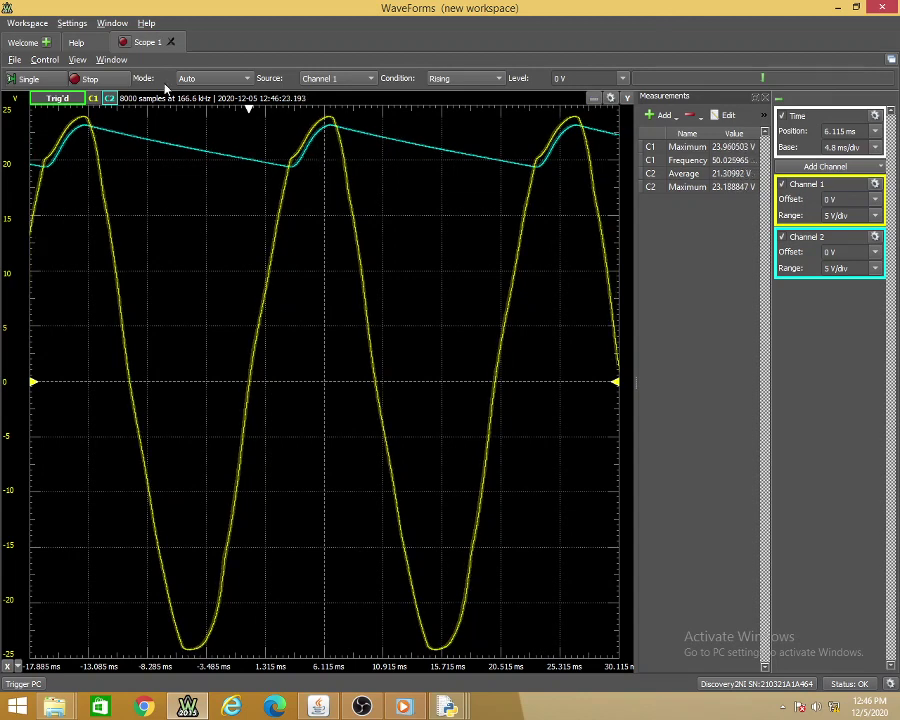
pyautogui.click(690, 116)
pyautogui.click(716, 147)
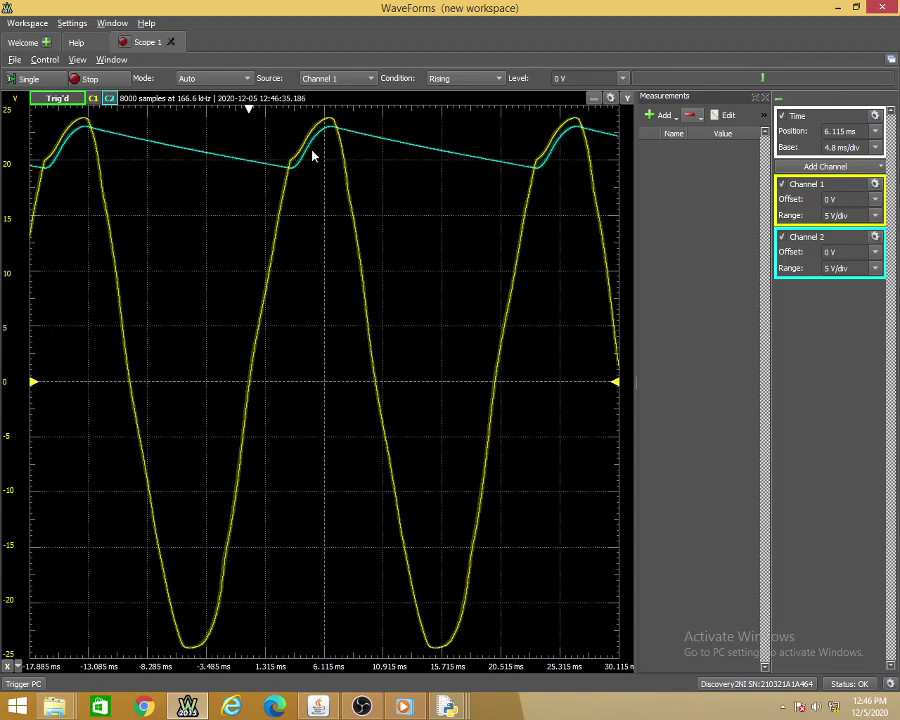
# Review the calculated peak and ripple voltages in Remote Lab and return to WaveForms
pyautogui.moveTo(447, 707)
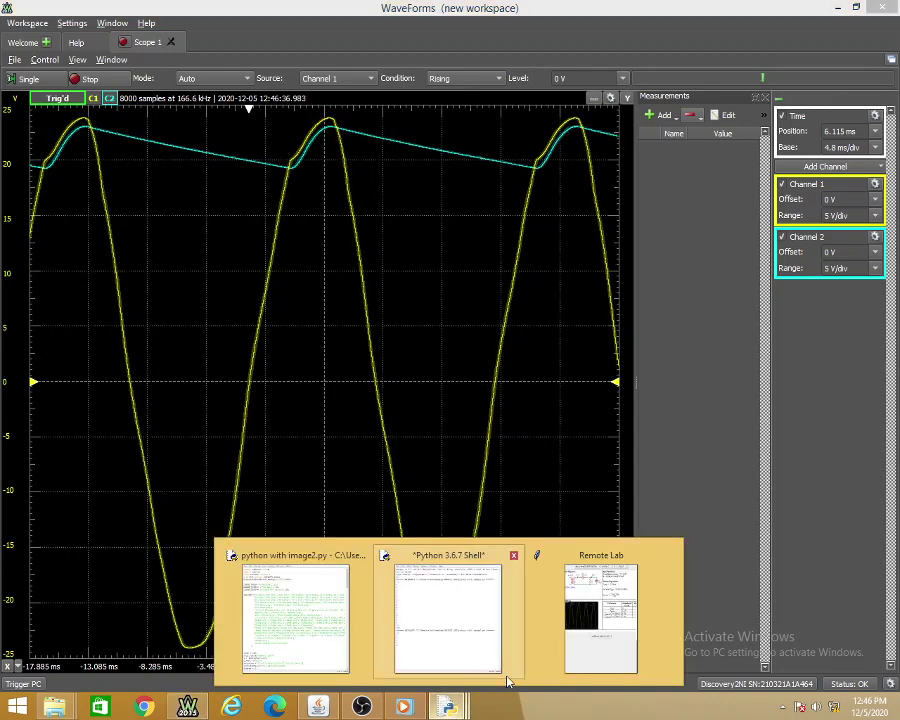
pyautogui.click(594, 627)
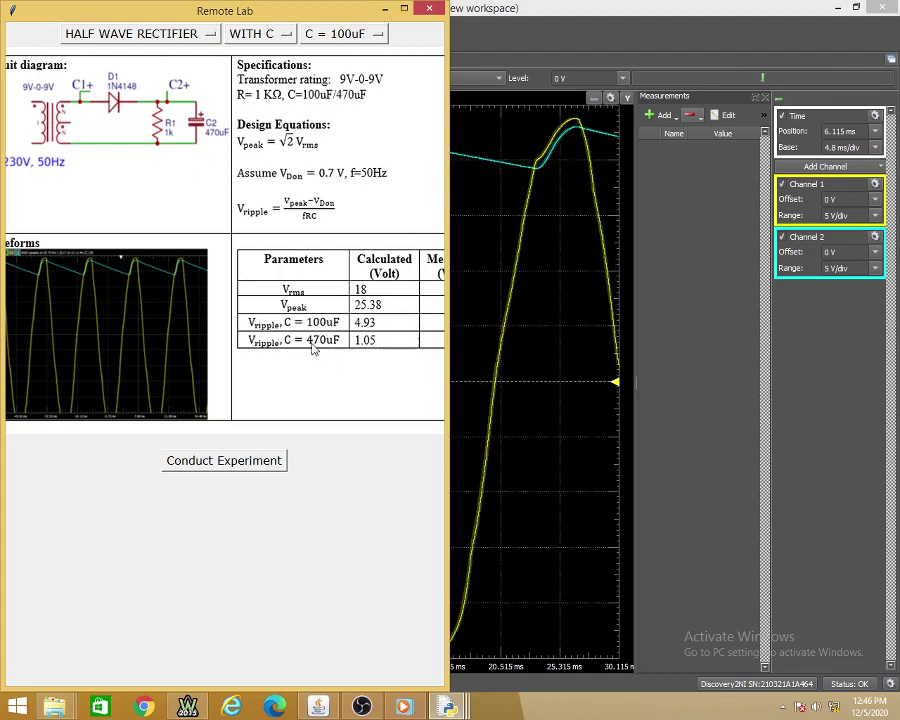
pyautogui.click(478, 330)
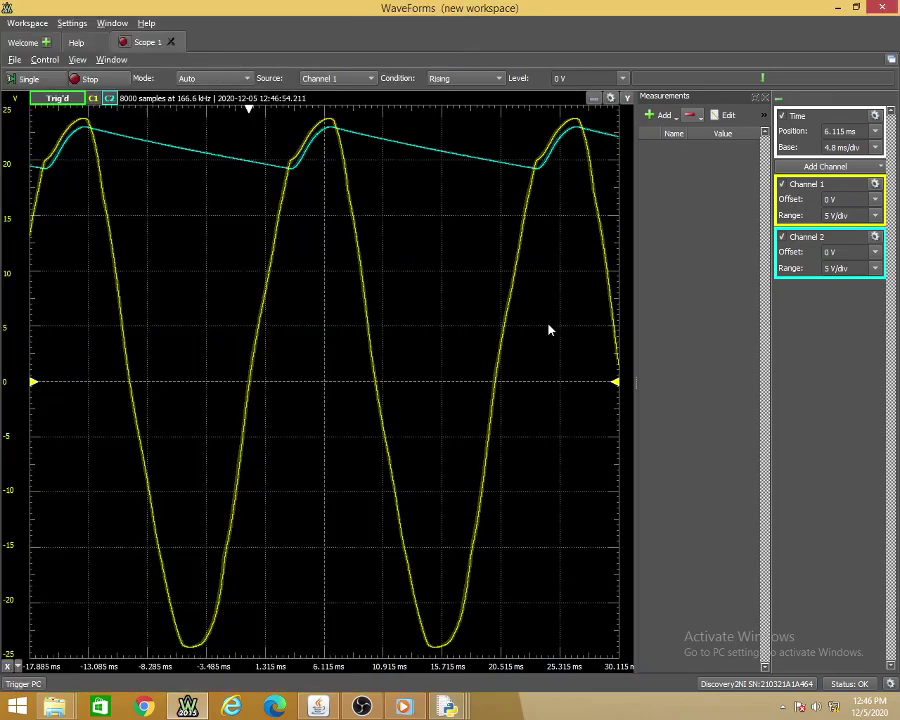
# Add the vertical Peak2Peak measurement for Channel 2
pyautogui.click(656, 116)
pyautogui.click(670, 132)
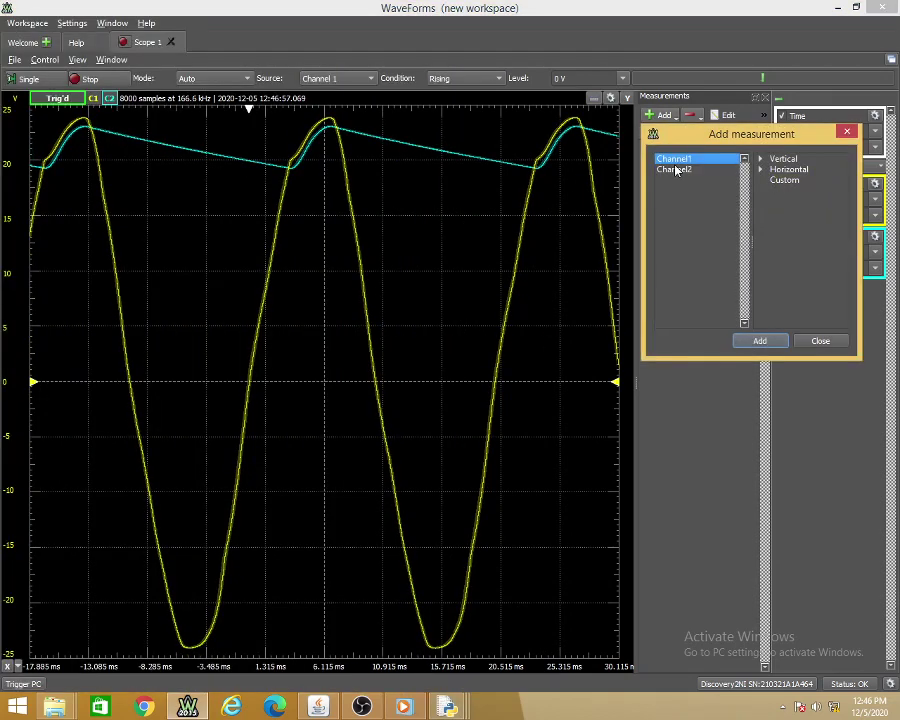
pyautogui.click(675, 170)
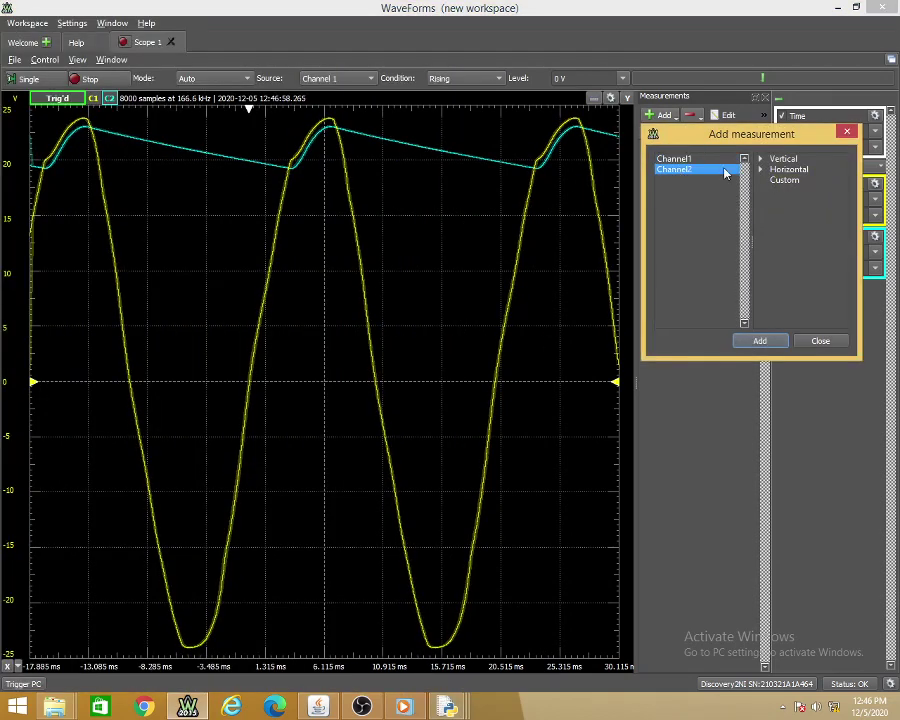
pyautogui.click(786, 161)
pyautogui.doubleClick(787, 161)
pyautogui.click(803, 201)
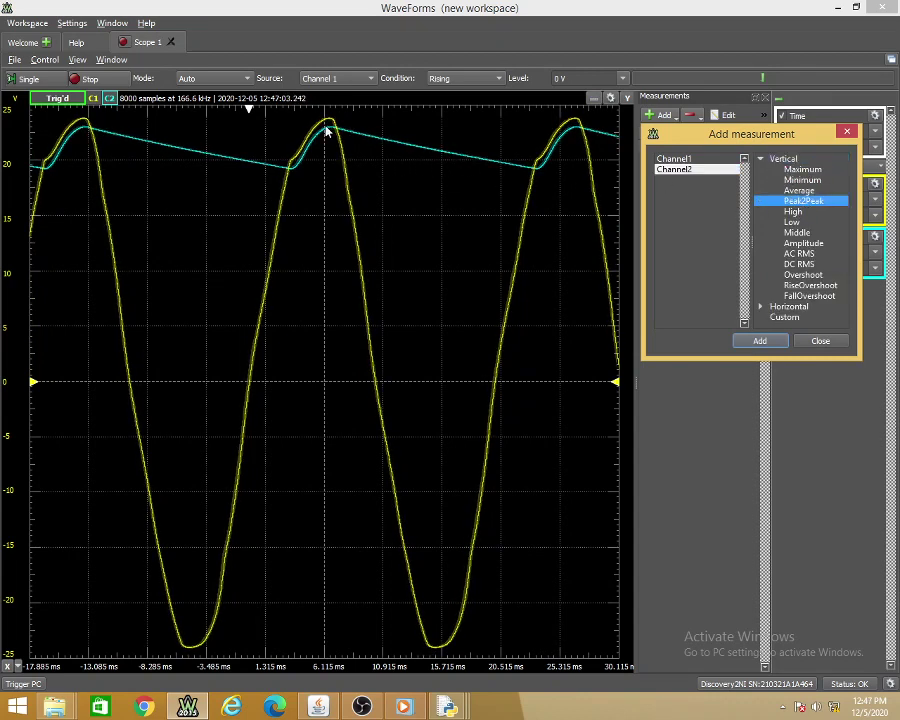
# Add the vertical Maximum measurement for Channel 1 and Channel 2, and finish adding measurements
pyautogui.click(680, 160)
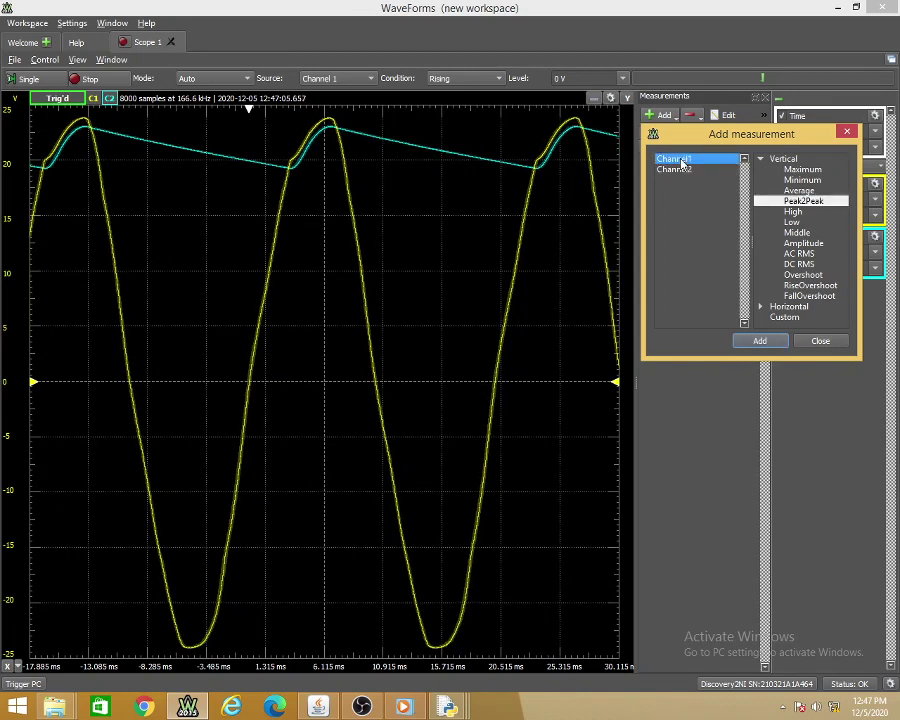
pyautogui.click(801, 171)
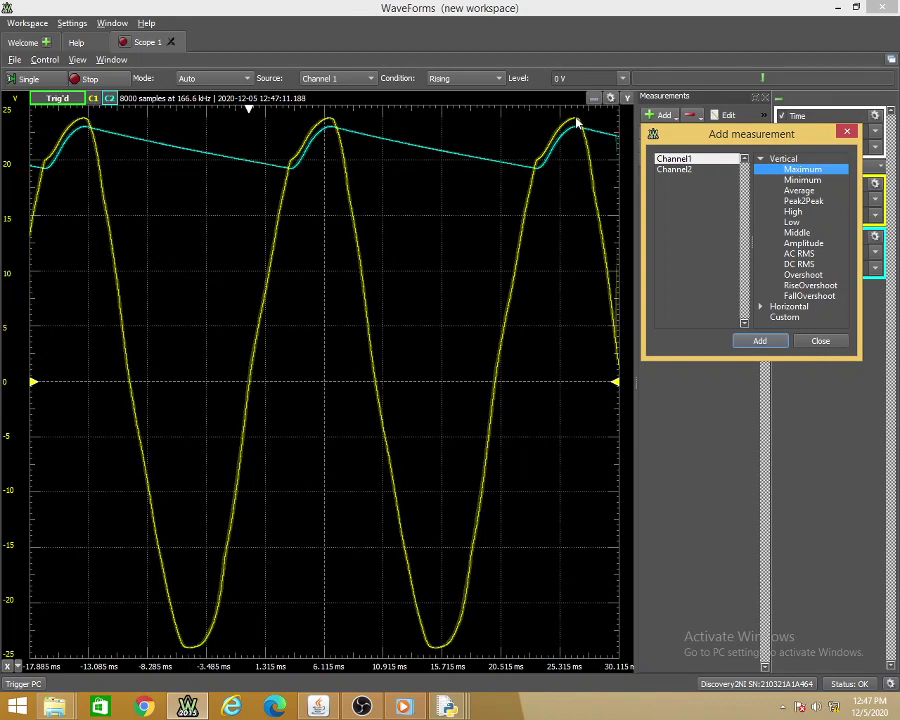
pyautogui.click(682, 169)
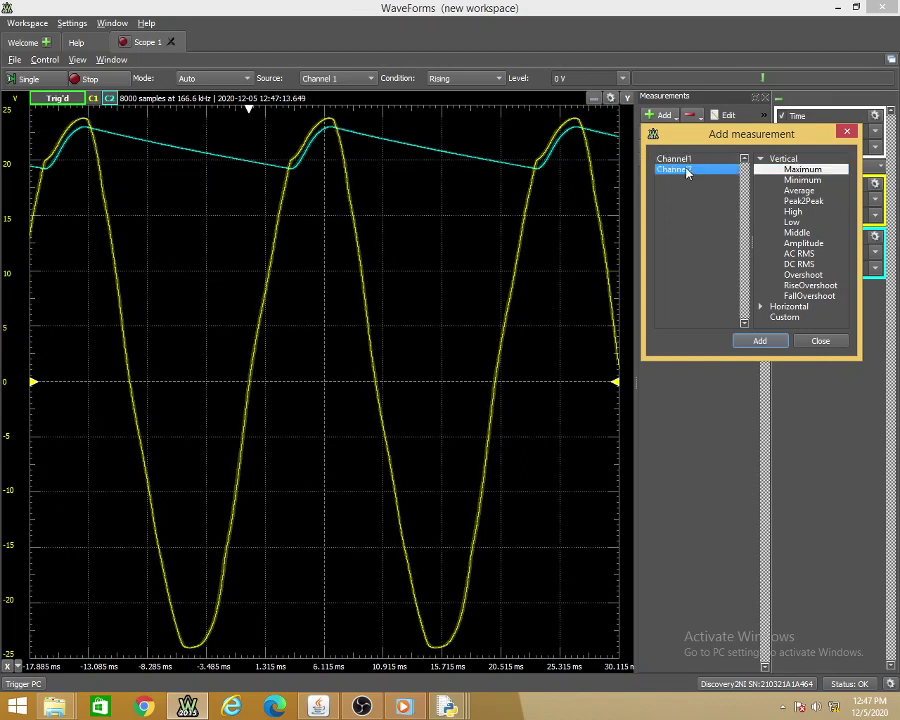
pyautogui.click(776, 170)
pyautogui.click(760, 341)
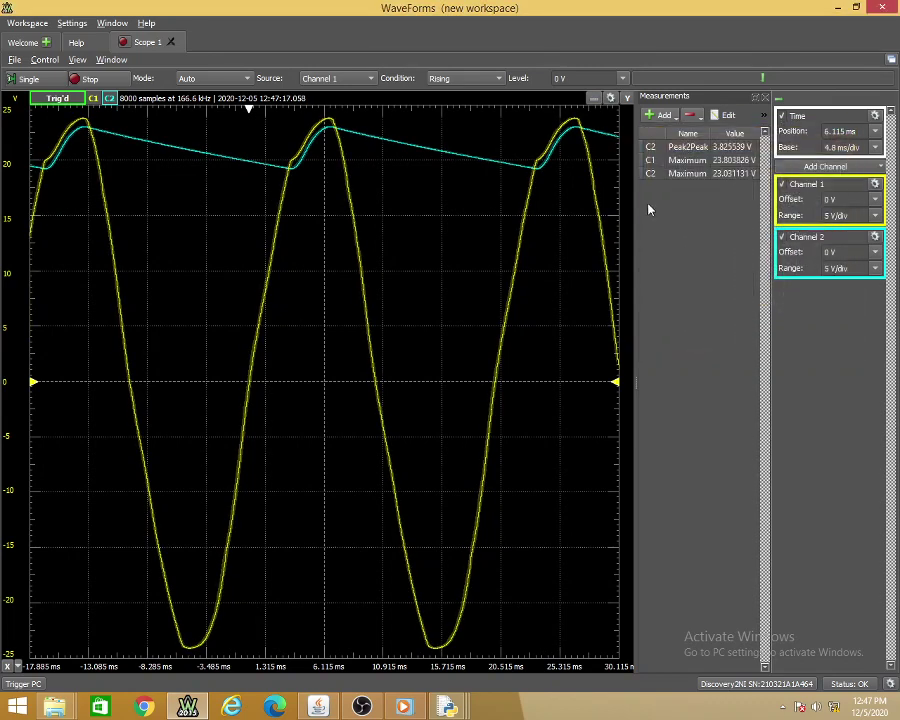
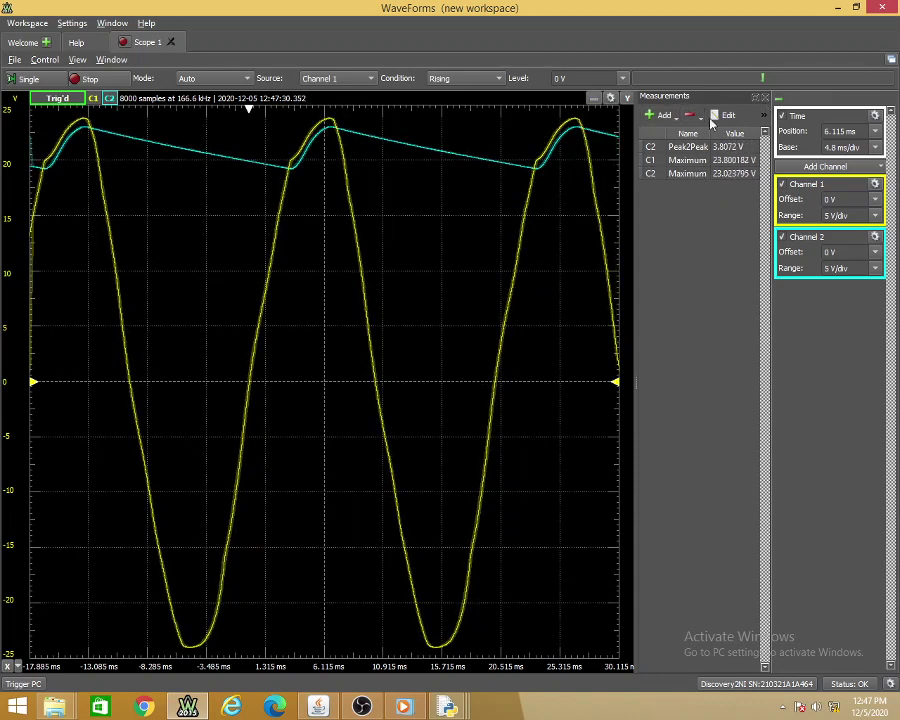
# Compare the scope's measurements with the calculated 100uF values in Remote Lab and stop the scope acquisition
pyautogui.moveTo(461, 707)
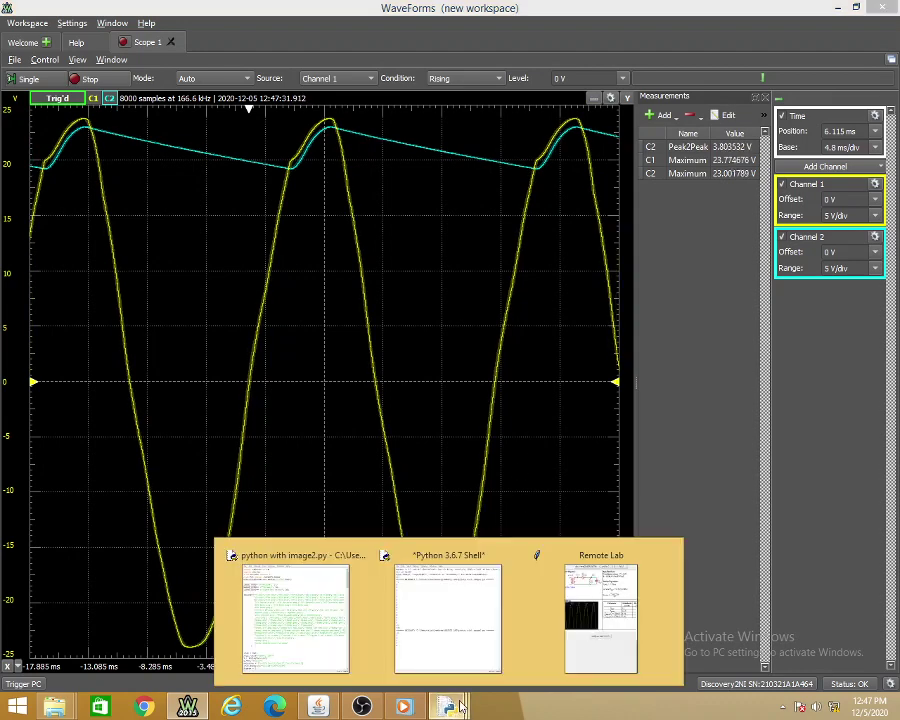
pyautogui.click(598, 618)
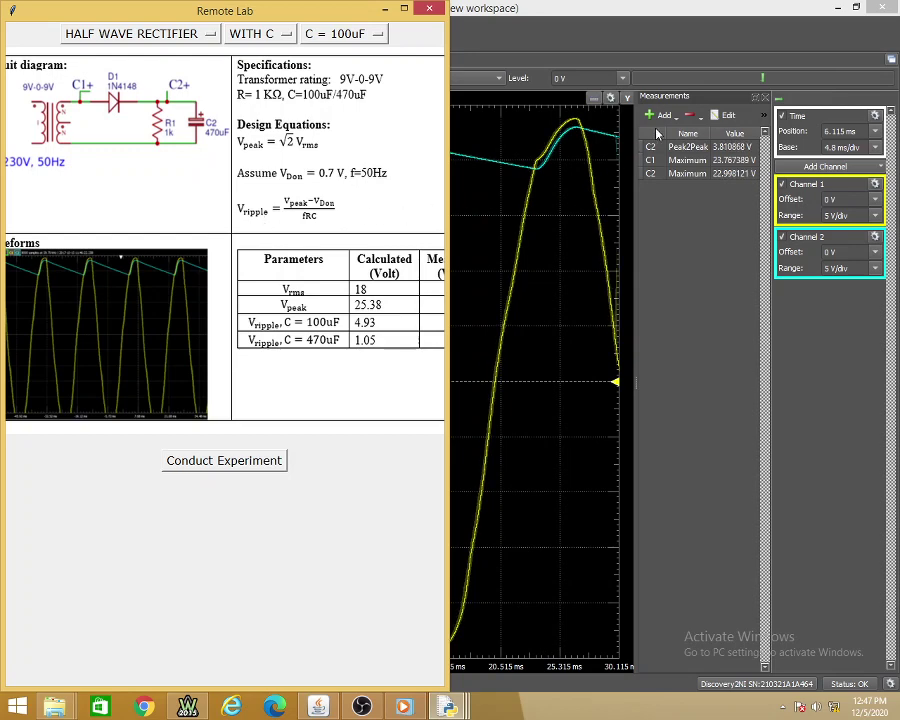
pyautogui.click(532, 125)
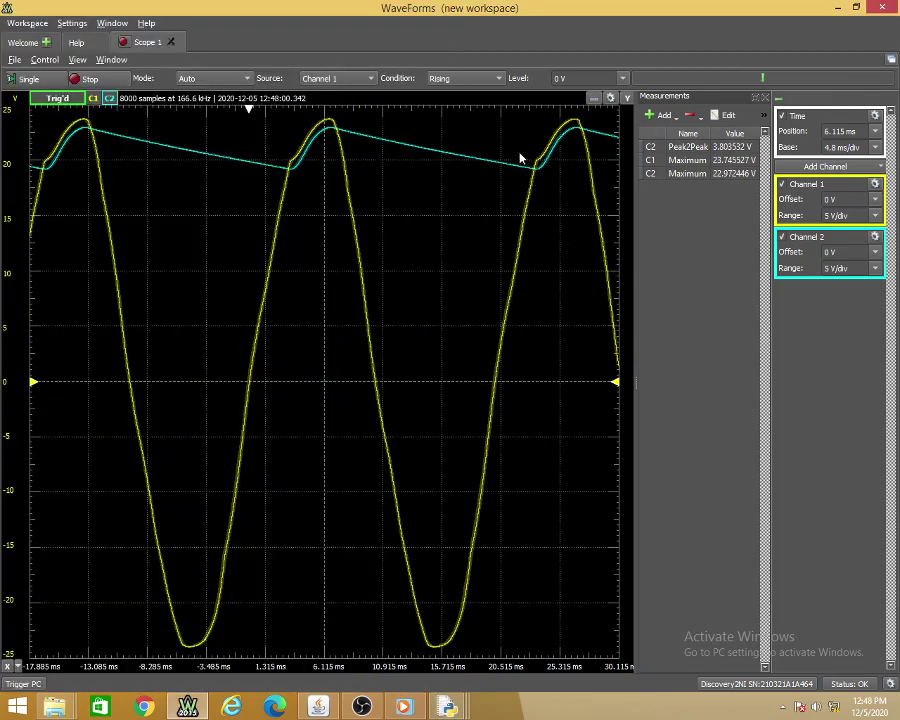
pyautogui.click(86, 78)
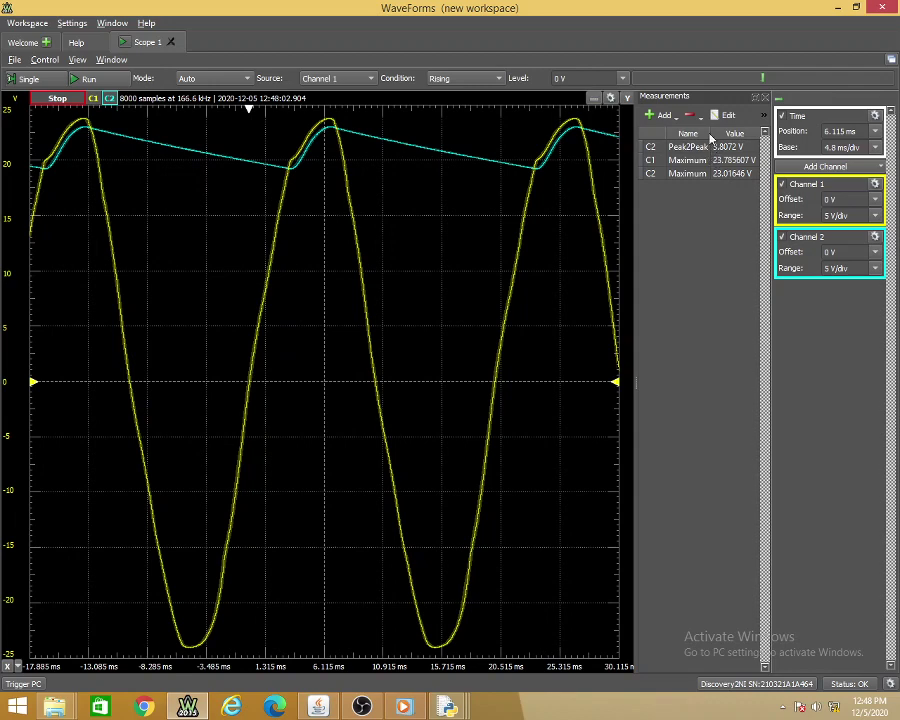
# Dock WaveForms beside Remote Lab with the acquisition running again, and conduct the experiment with C = 470uF
pyautogui.moveTo(681, 17); pyautogui.dragTo(899, 30)
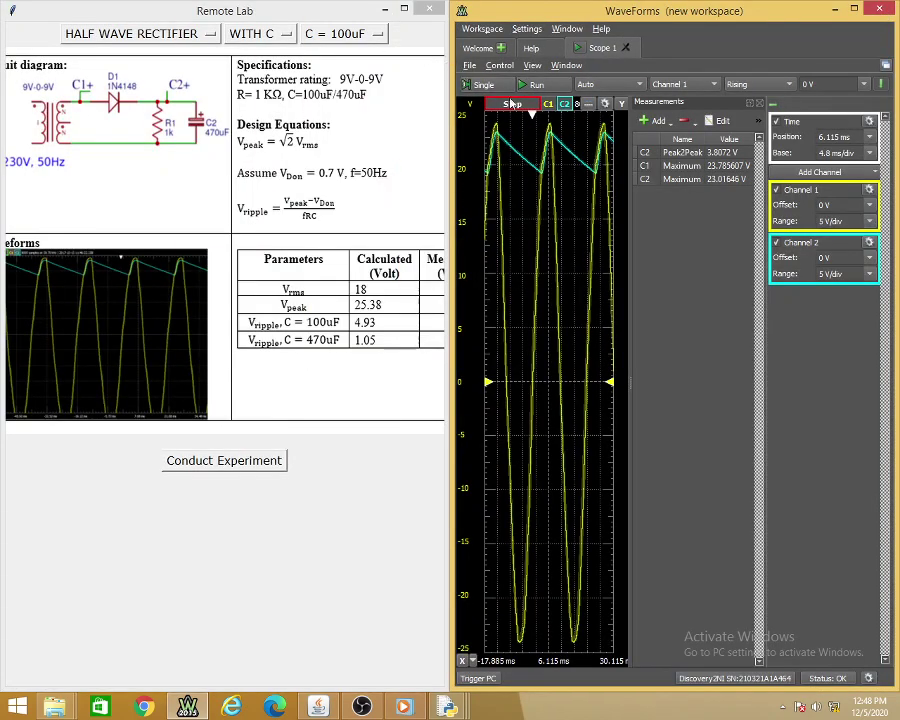
pyautogui.click(532, 85)
pyautogui.click(343, 34)
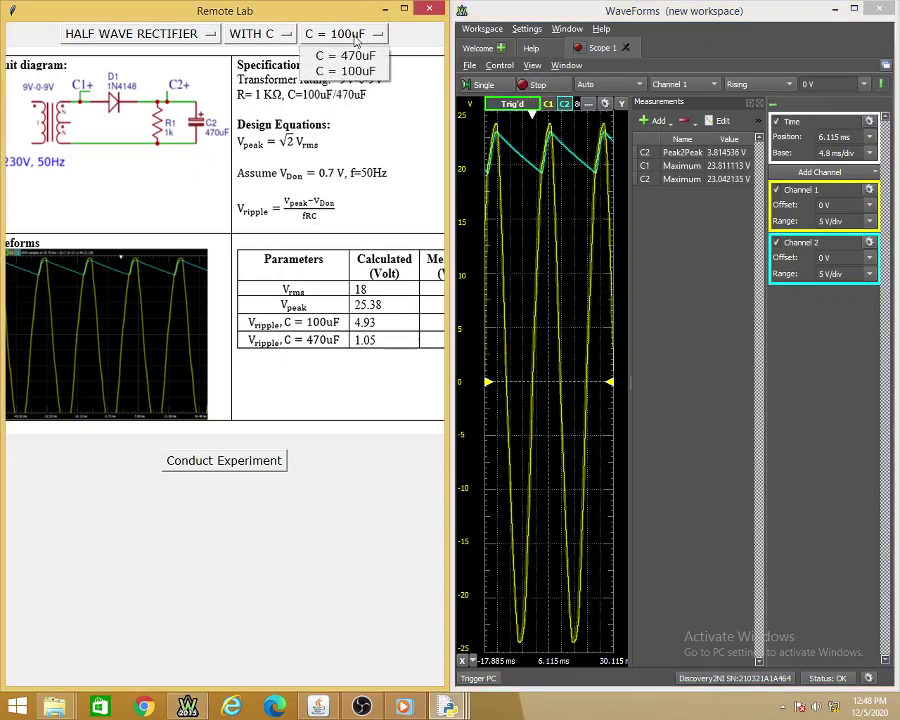
pyautogui.click(348, 56)
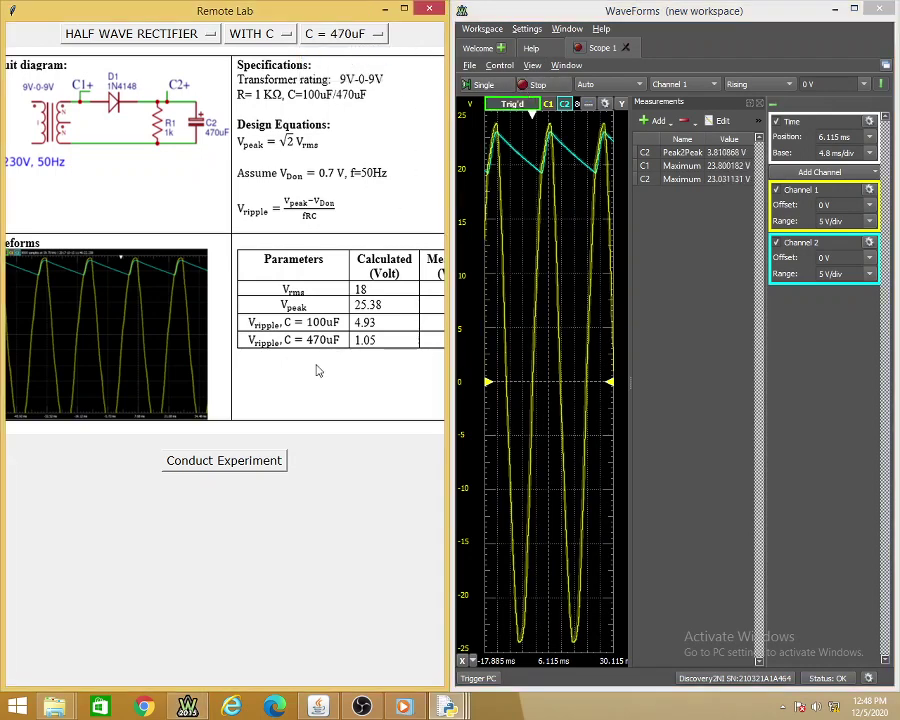
pyautogui.click(247, 462)
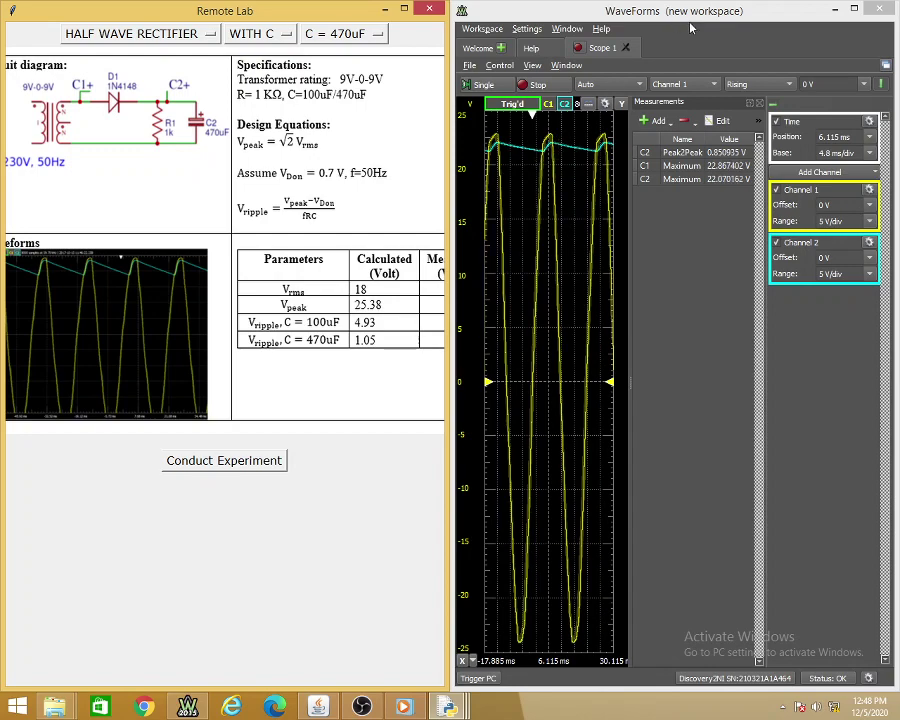
# Compare the maximized WaveForms scope's 470uF measurements with the calculated peak and ripple values in Remote Lab
pyautogui.moveTo(745, 14); pyautogui.dragTo(742, 14)
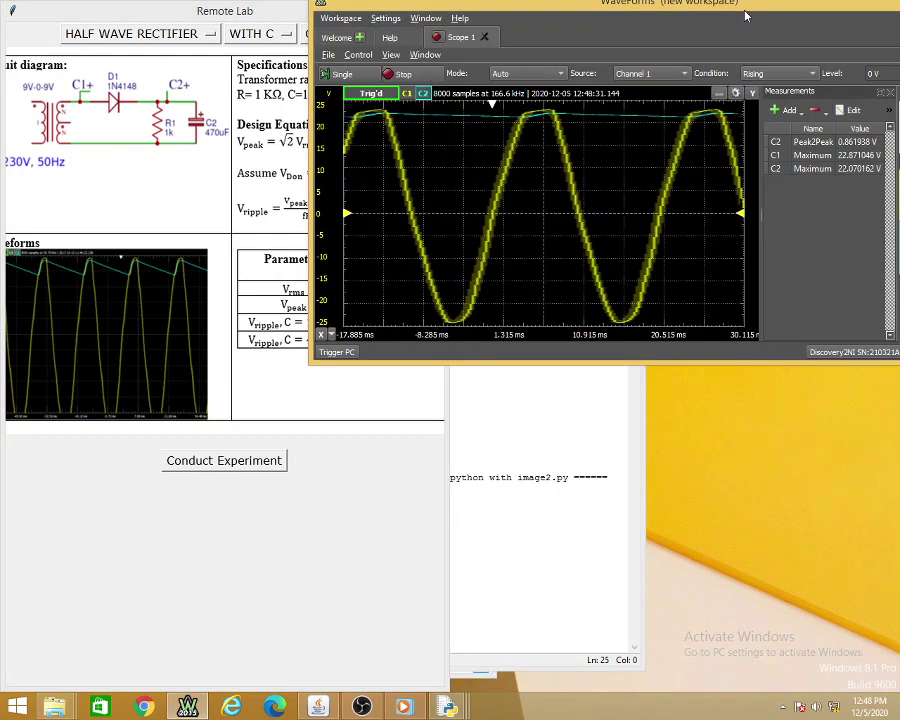
pyautogui.click(845, 8)
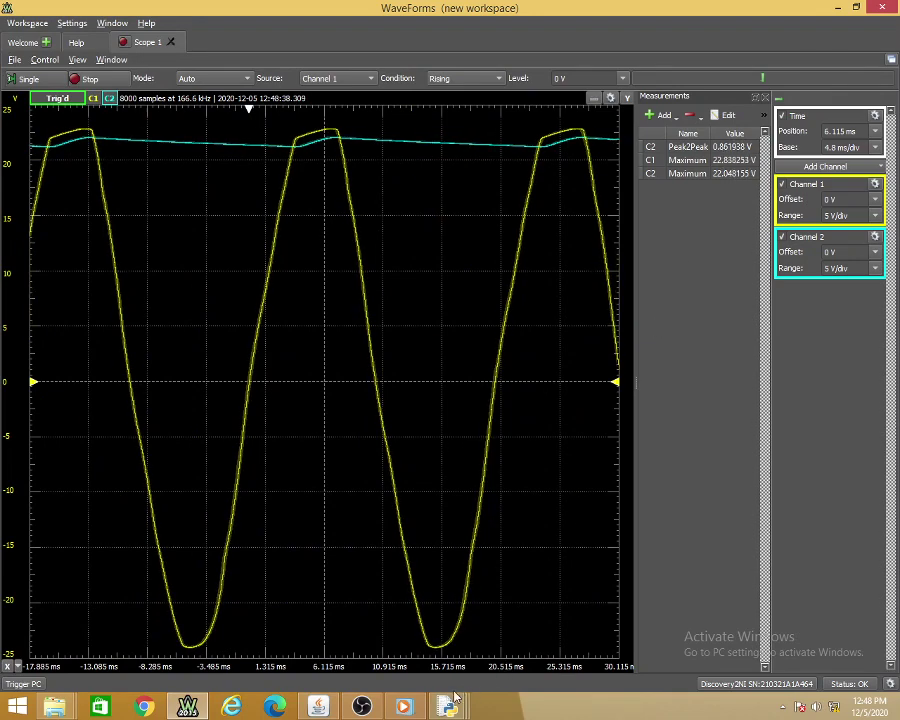
pyautogui.moveTo(448, 708)
pyautogui.click(596, 612)
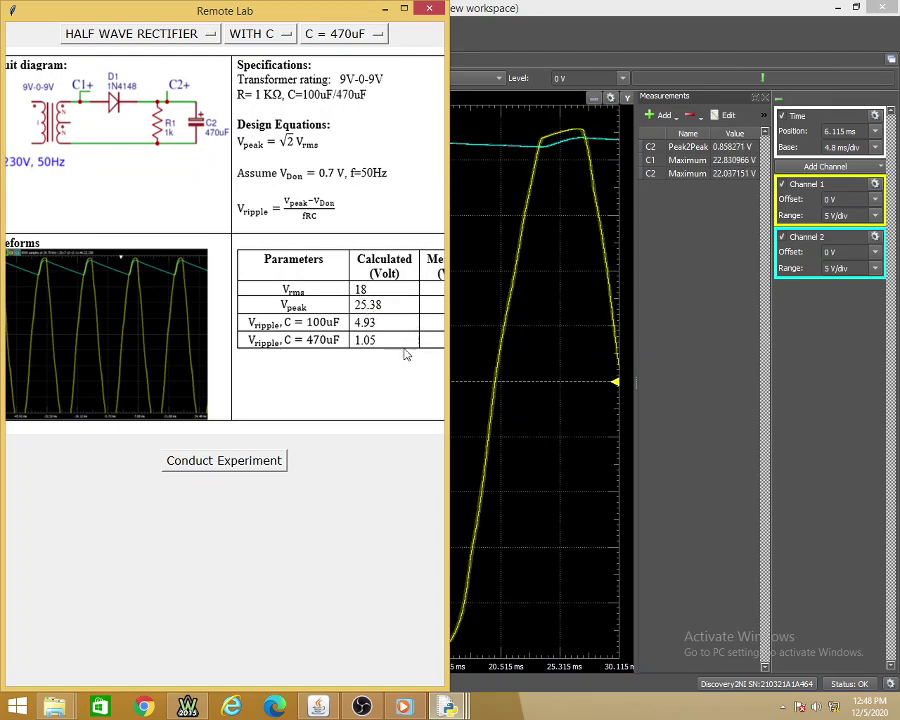
pyautogui.click(517, 362)
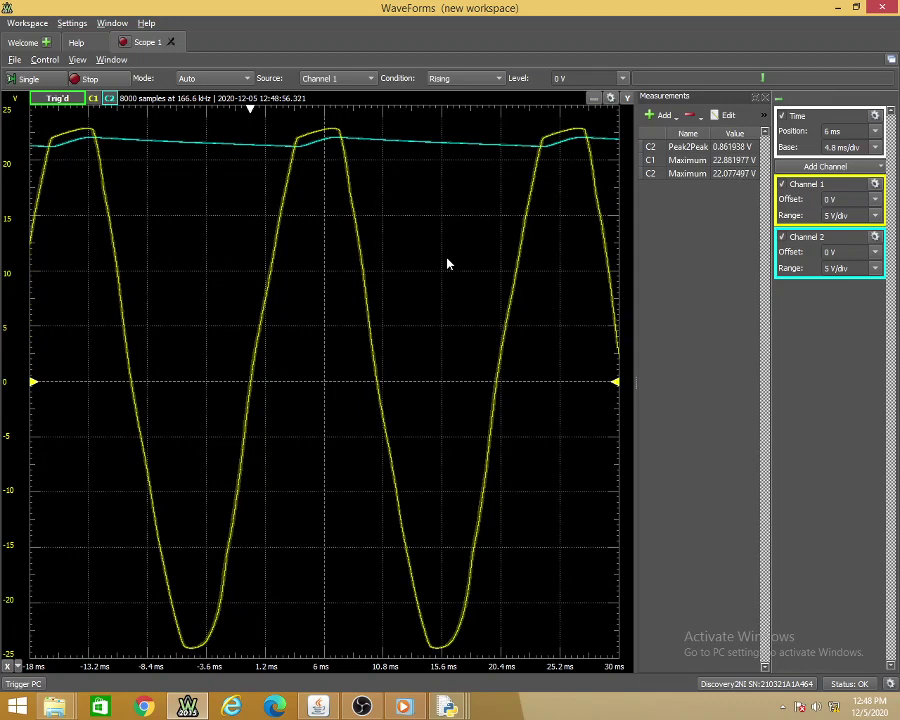
pyautogui.scroll(-4, 440, 260)
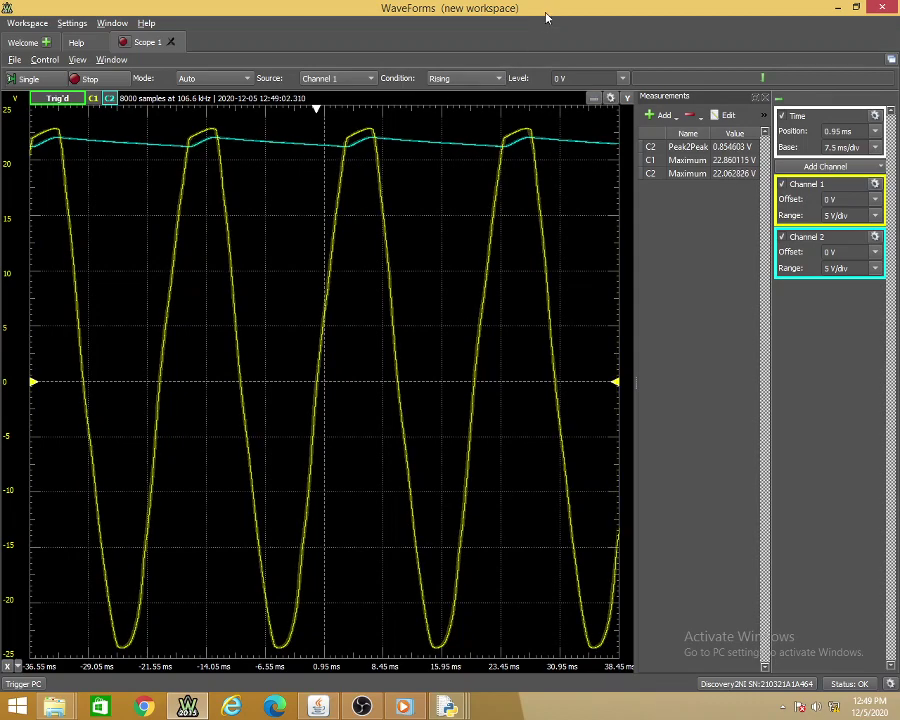
# Dock WaveForms beside Remote Lab and conduct the half wave rectifier's LINE REG experiment with the 7805 regulator
pyautogui.moveTo(790, 12); pyautogui.dragTo(897, 60)
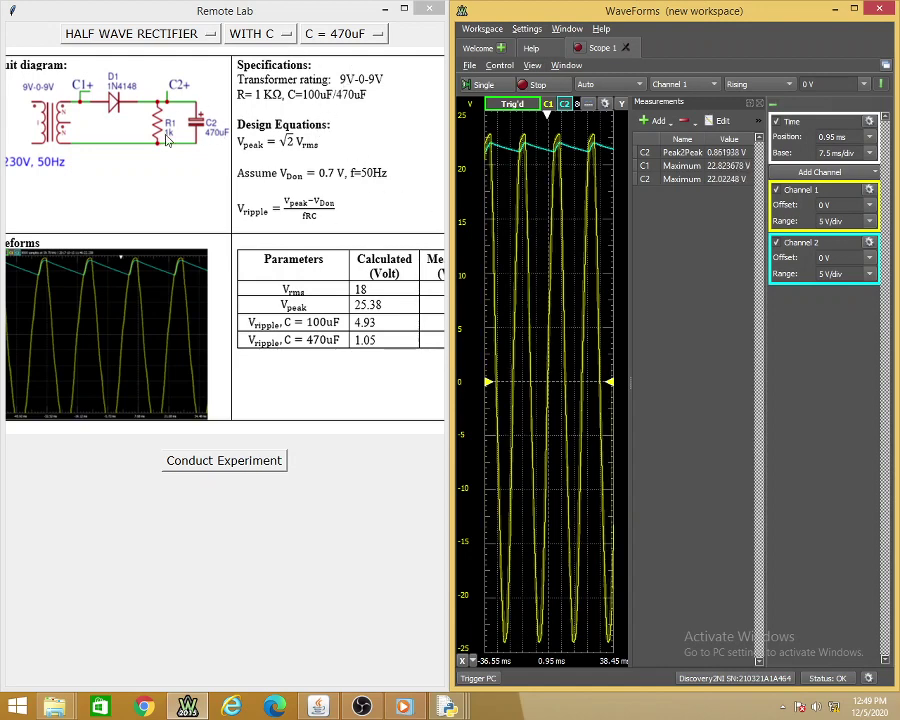
pyautogui.click(255, 40)
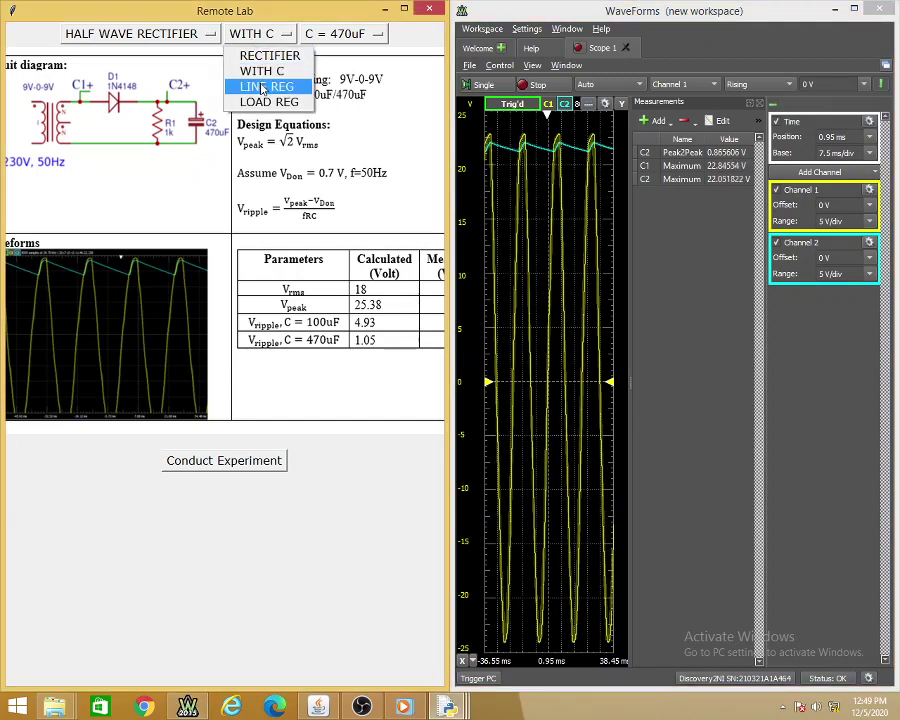
pyautogui.click(262, 88)
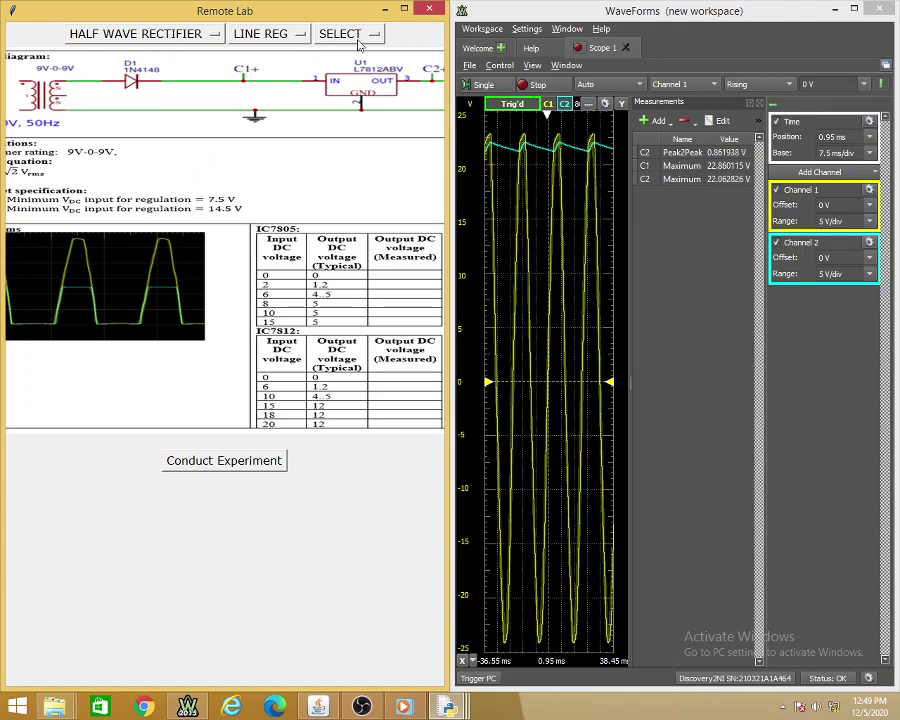
pyautogui.click(405, 9)
pyautogui.click(566, 28)
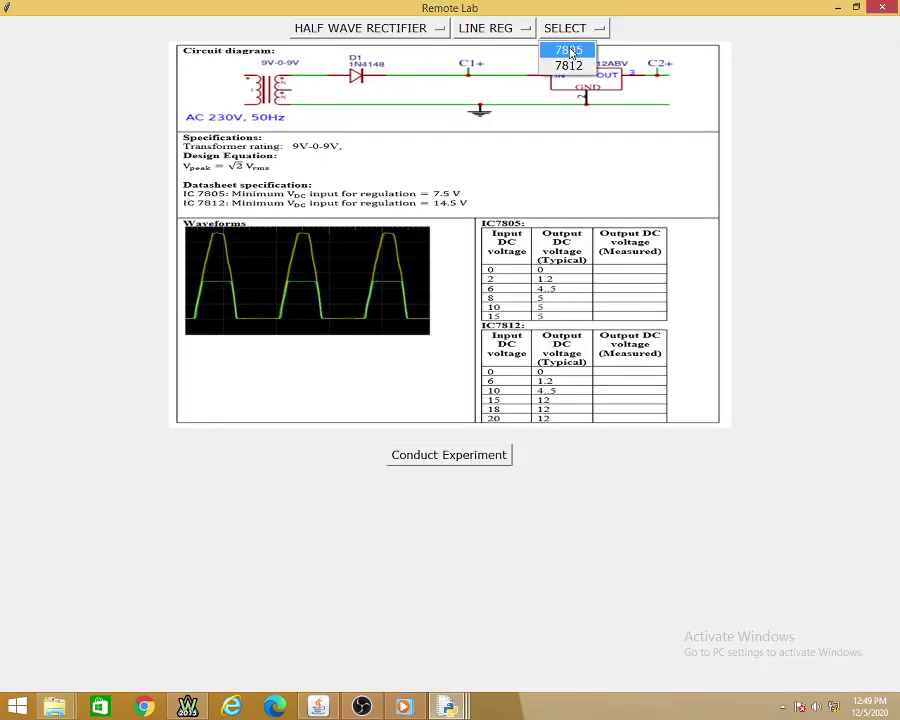
pyautogui.click(568, 50)
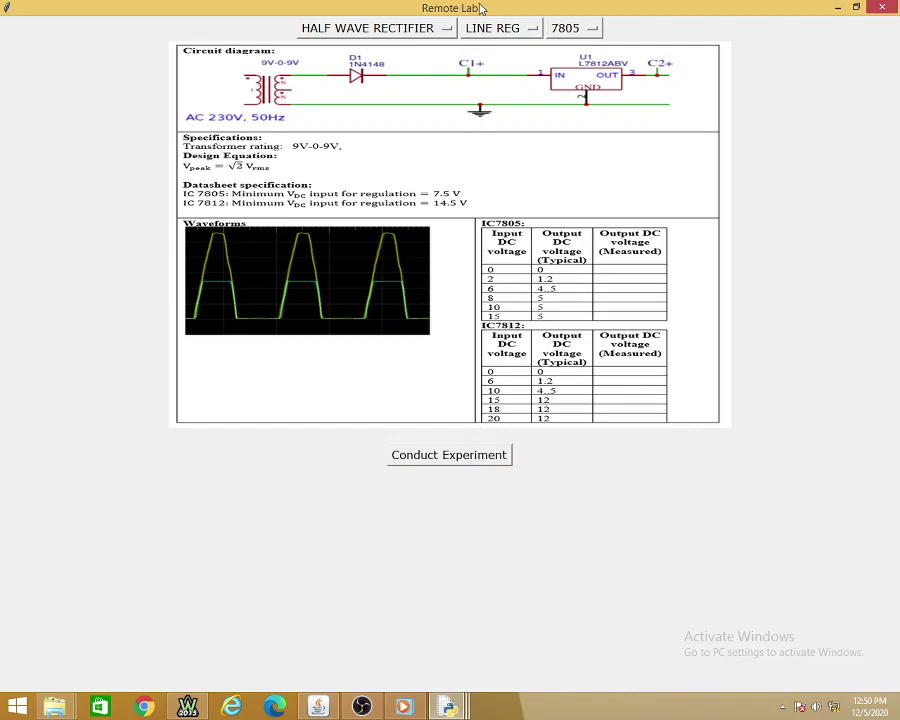
pyautogui.moveTo(503, 8); pyautogui.dragTo(2, 12)
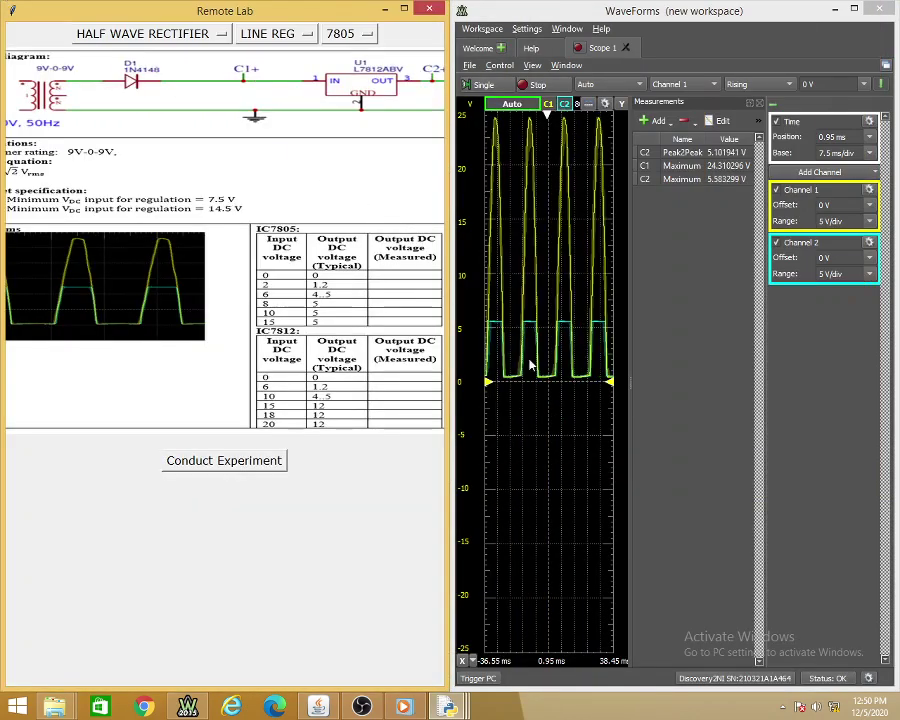
# Maximize WaveForms, remove all scope measurements and stop the acquisition
pyautogui.doubleClick(600, 9)
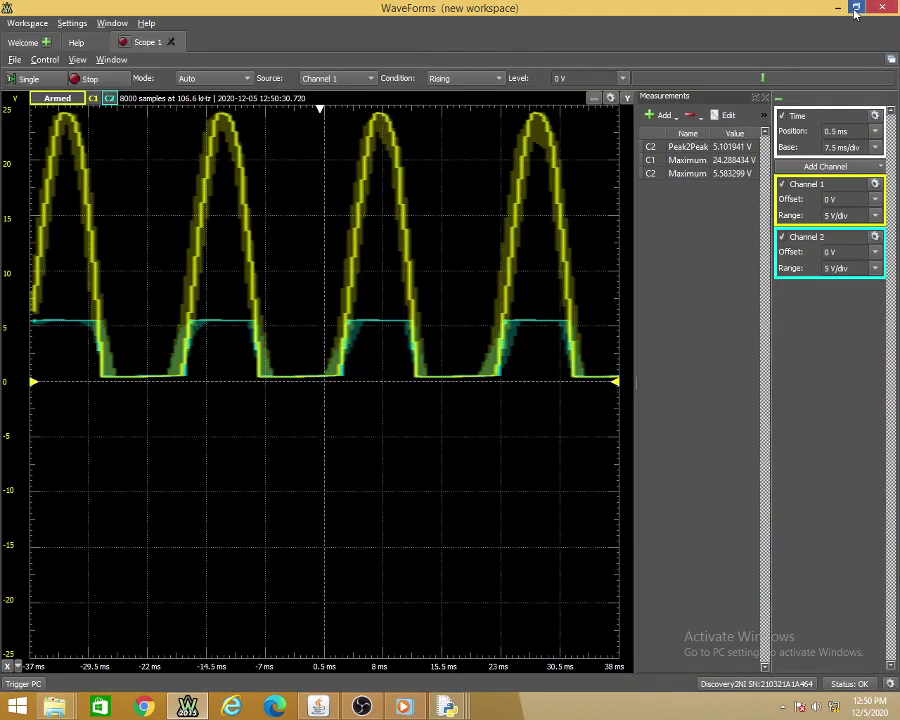
pyautogui.click(700, 117)
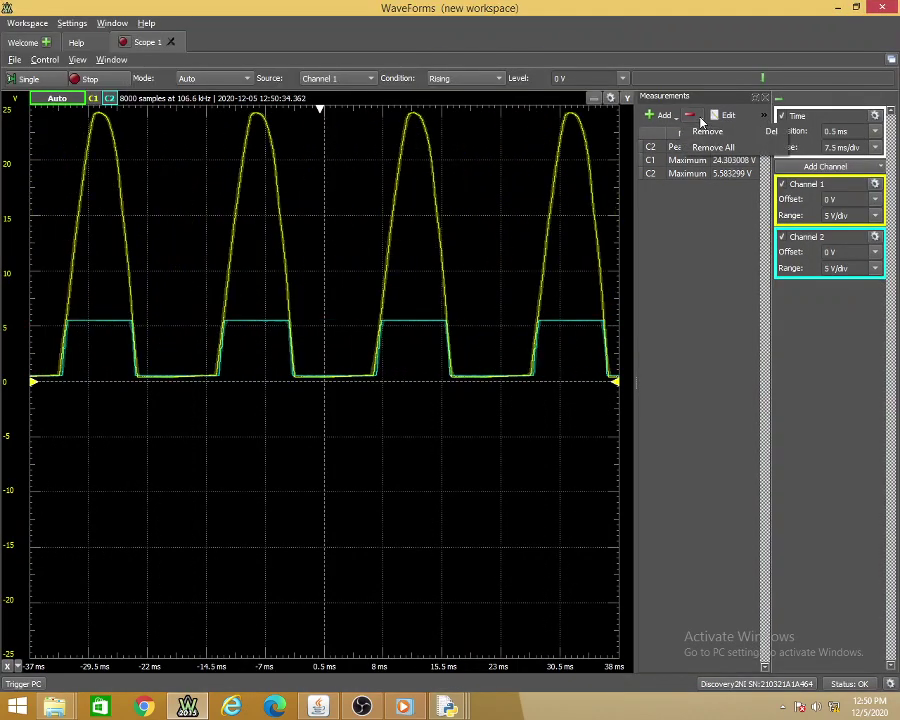
pyautogui.click(732, 152)
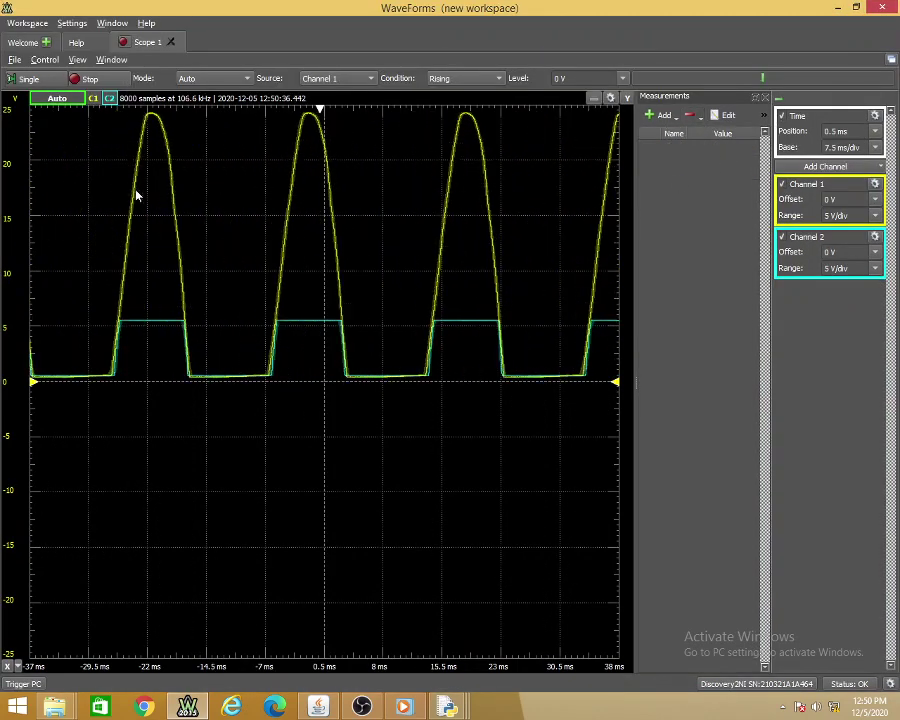
pyautogui.click(100, 79)
pyautogui.scroll(4, 192, 387)
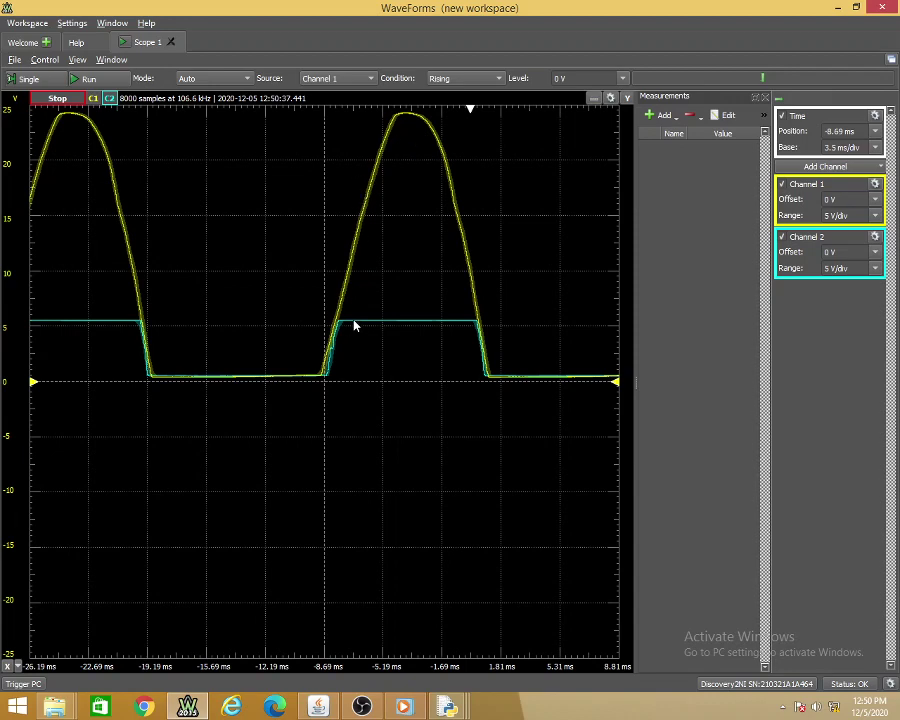
# Compare the stopped scope waveforms with the C1+ and C2+ test points and the IC7805 table in Remote Lab
pyautogui.moveTo(447, 707)
pyautogui.click(599, 636)
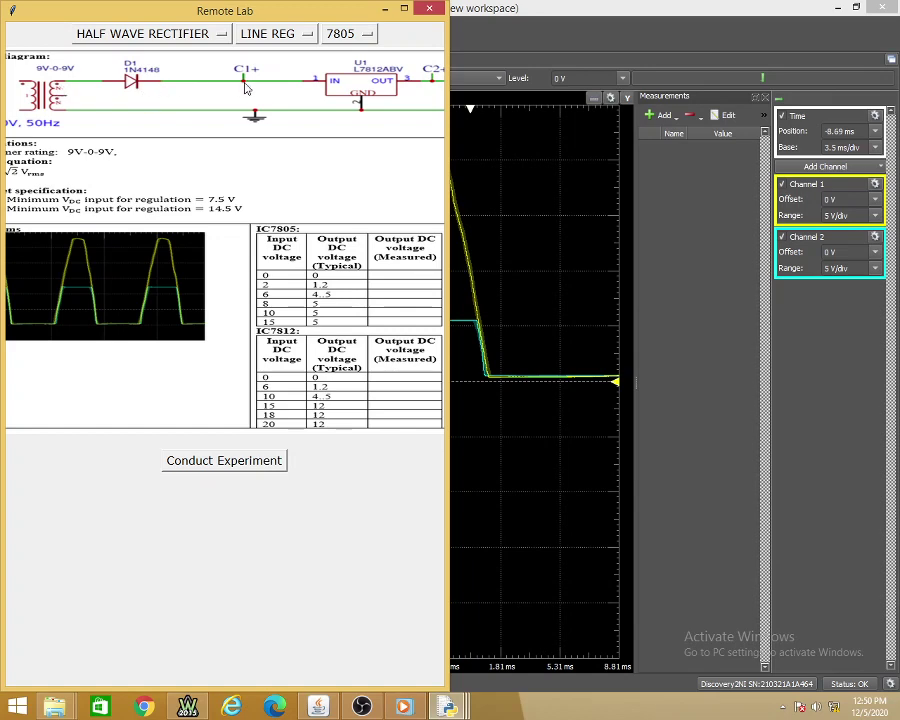
pyautogui.click(504, 191)
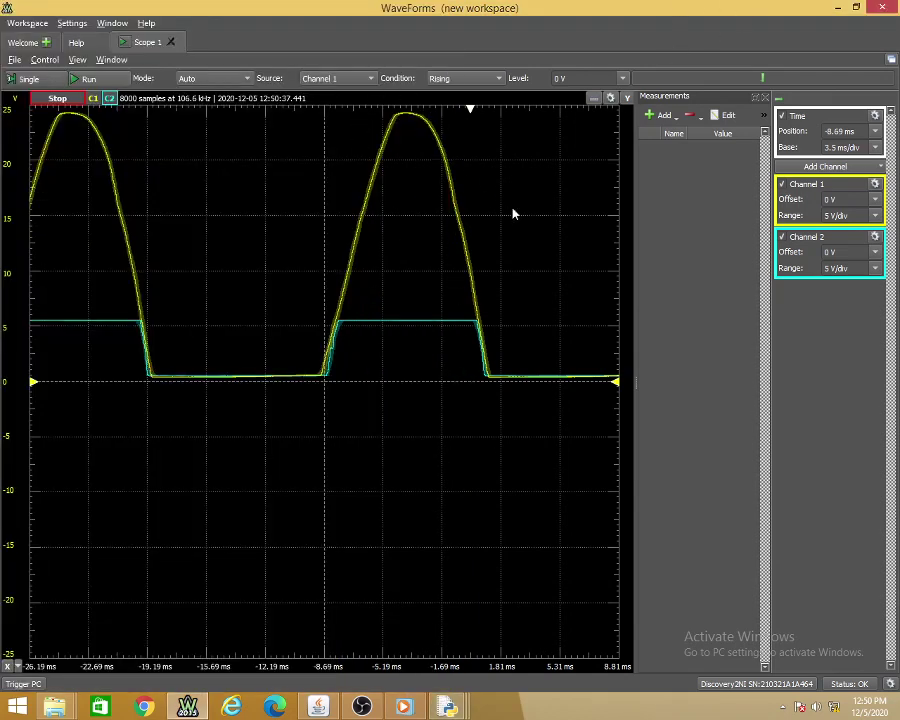
pyautogui.moveTo(447, 705)
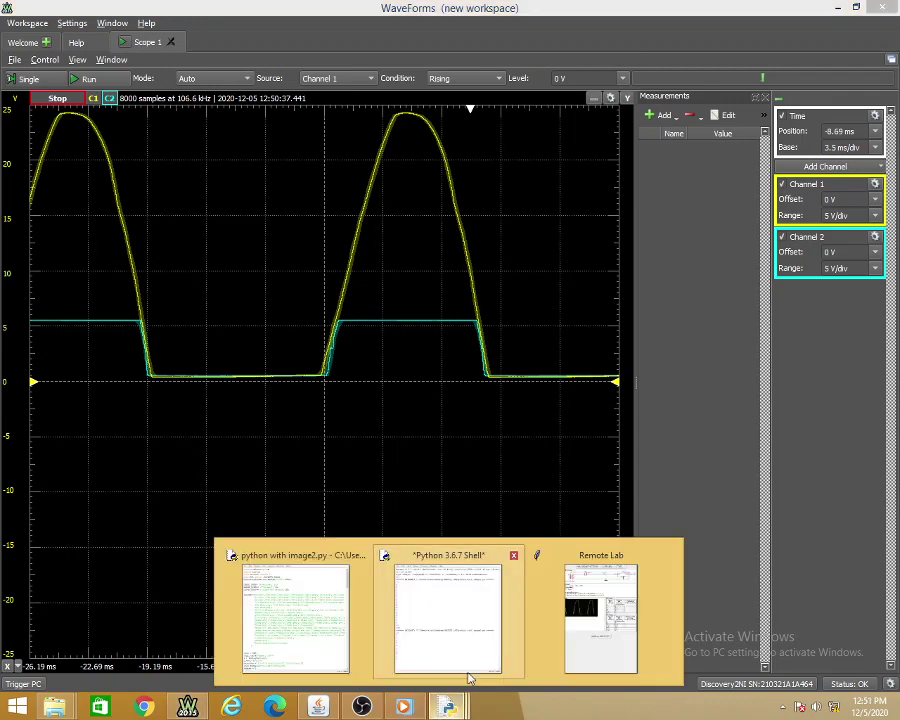
pyautogui.click(563, 628)
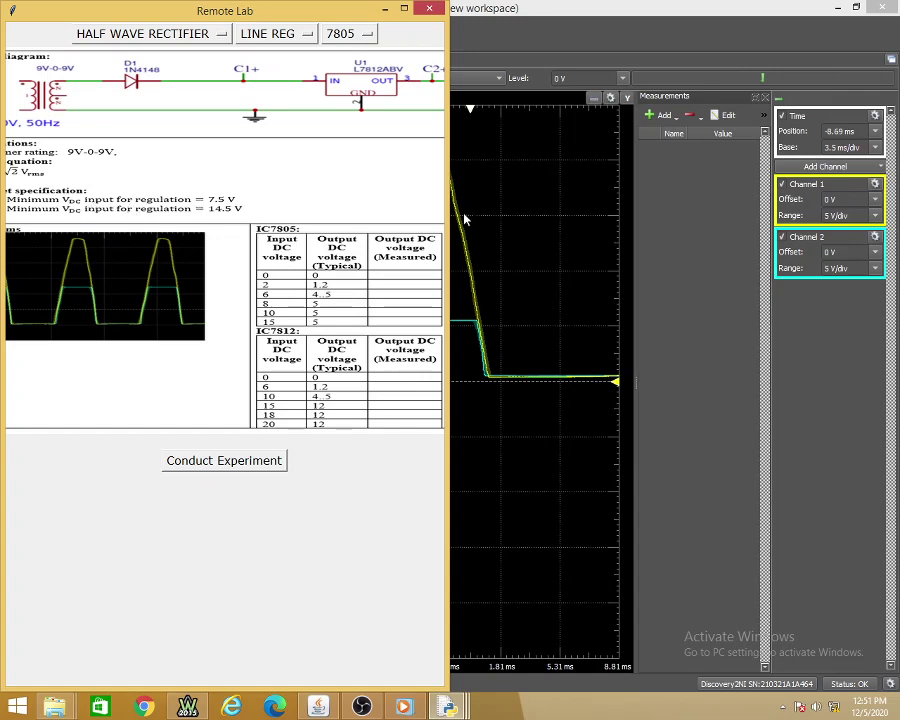
pyautogui.click(512, 249)
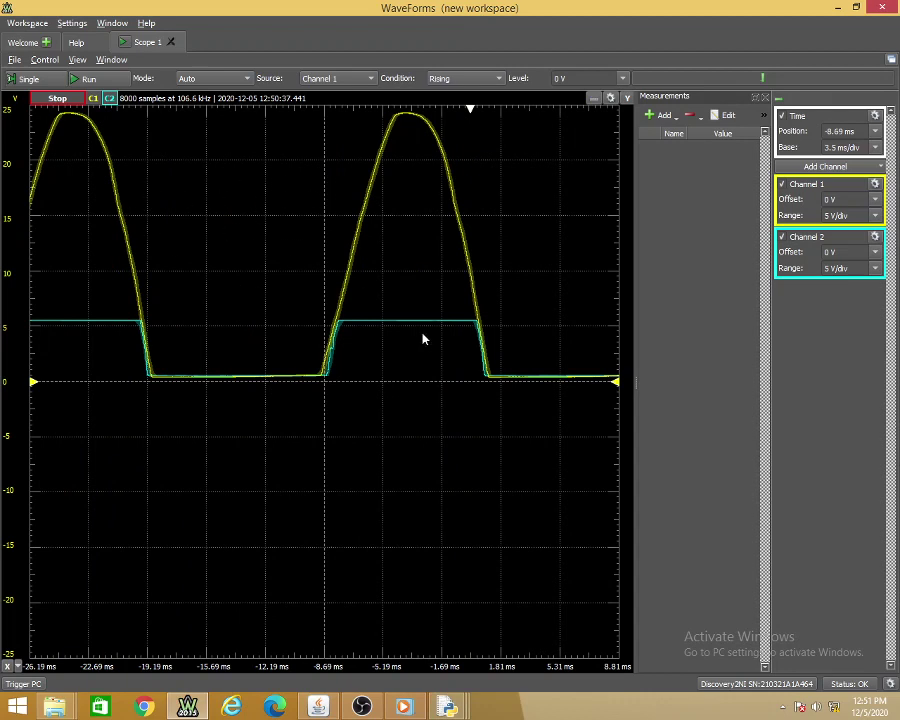
# Set the scope's time base to 1 ms/div and its position to about -5.2 ms, framing one Channel 1 pulse
pyautogui.scroll(4, 334, 361)
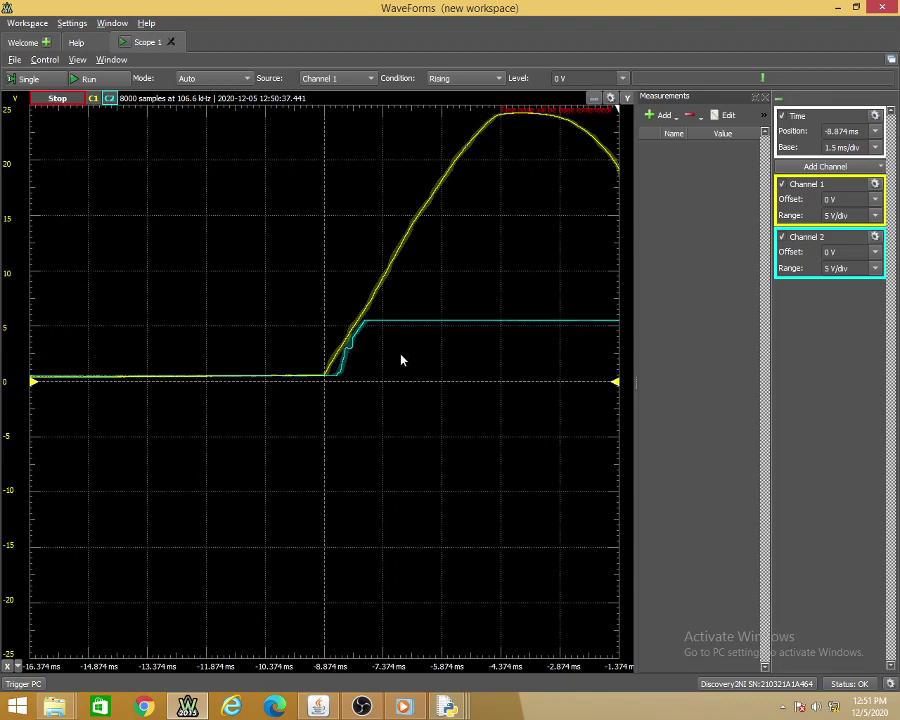
pyautogui.scroll(-1, 400, 356)
pyautogui.scroll(3, 336, 356)
pyautogui.scroll(1, 334, 358)
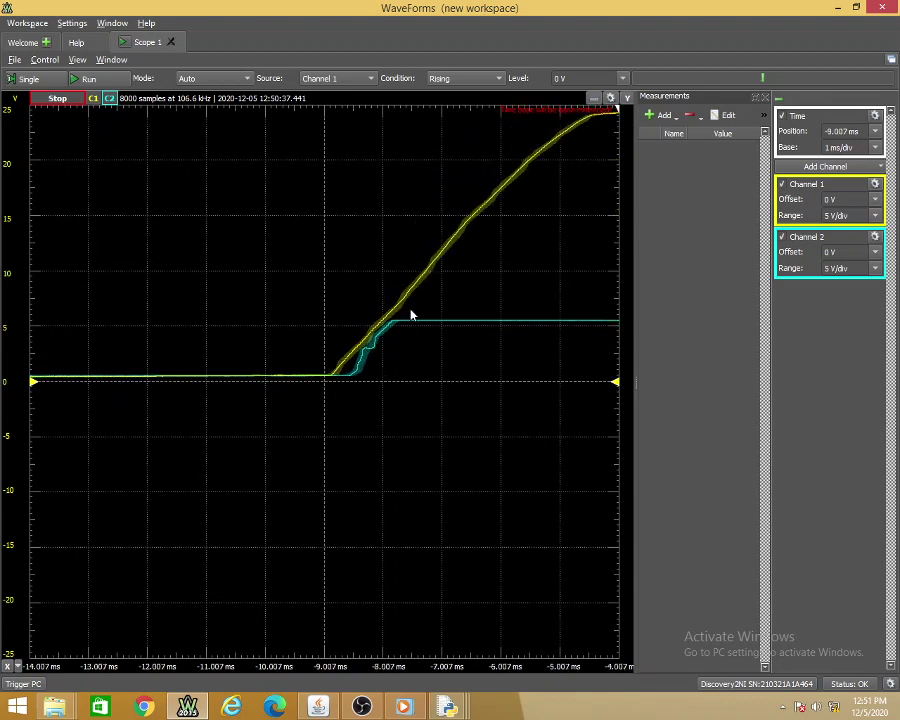
pyautogui.moveTo(331, 449); pyautogui.dragTo(155, 437)
pyautogui.moveTo(255, 463); pyautogui.dragTo(205, 462)
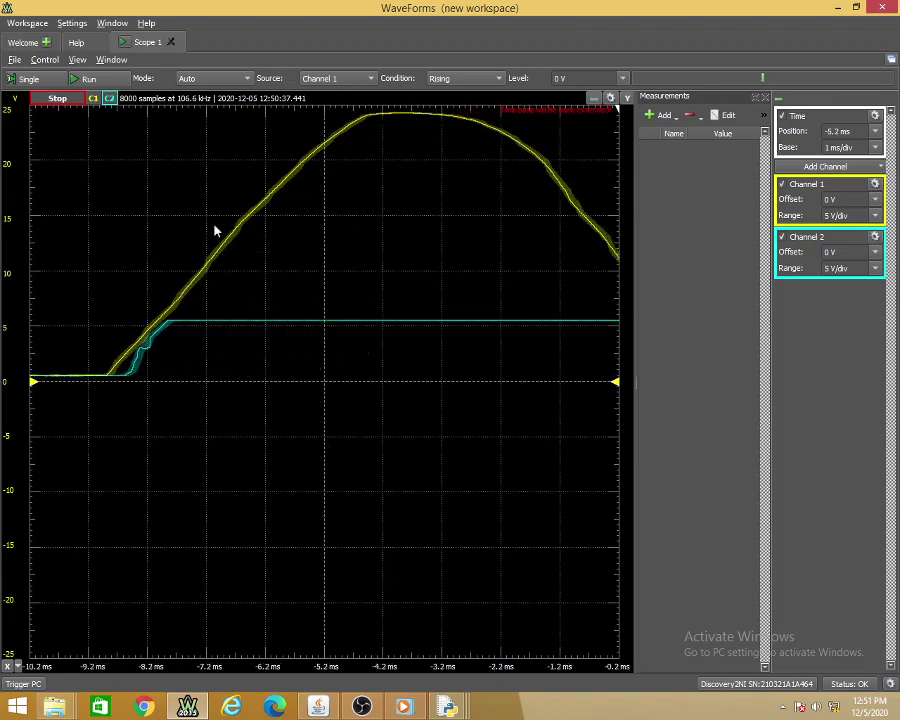
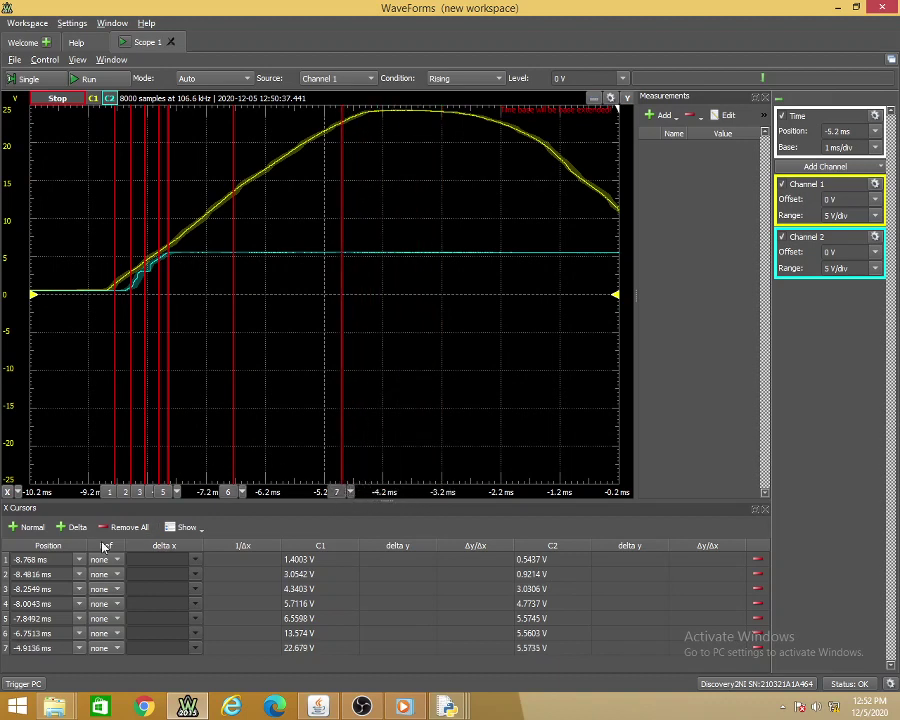
# Add an eighth normal X cursor and place it near the Channel 1 peak at about -3.8158 ms
pyautogui.click(26, 527)
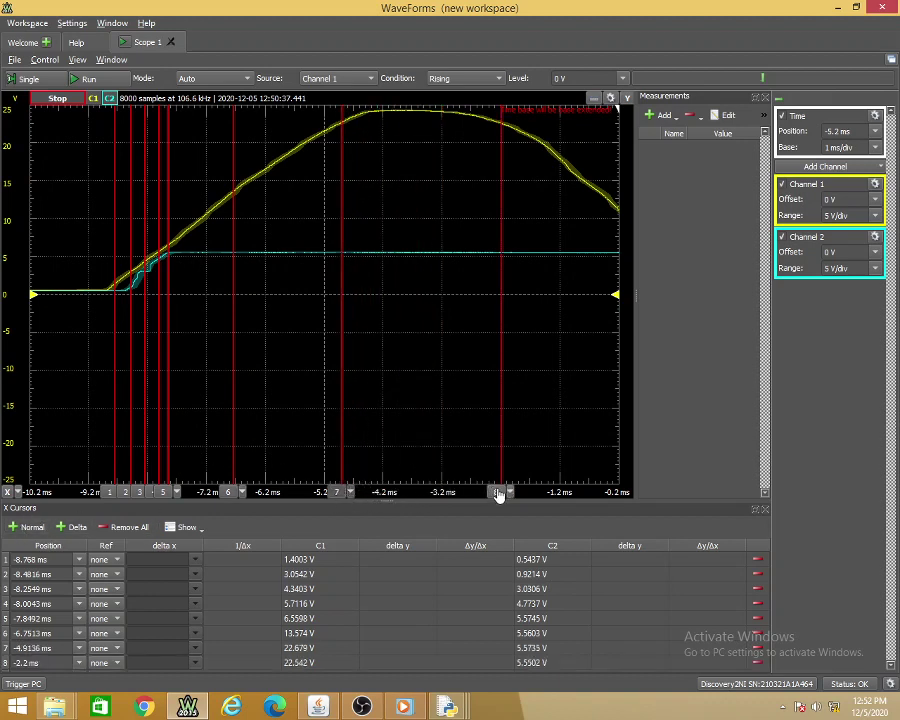
pyautogui.moveTo(497, 493); pyautogui.dragTo(420, 488)
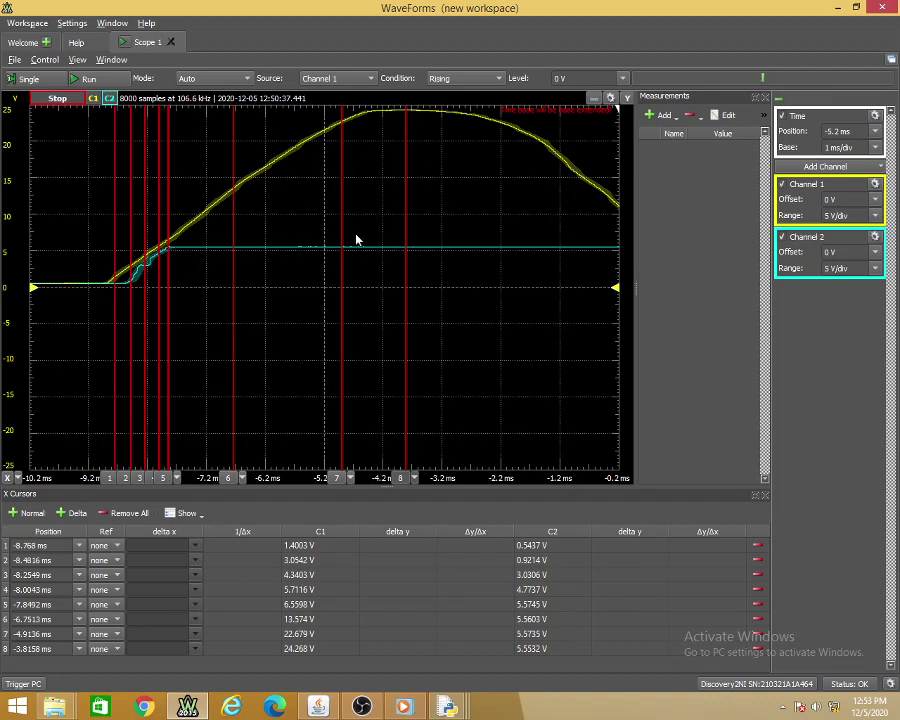
# Examine an enlarged XY plot of C2 against C1, close it and widen the scope graph again
pyautogui.click(78, 60)
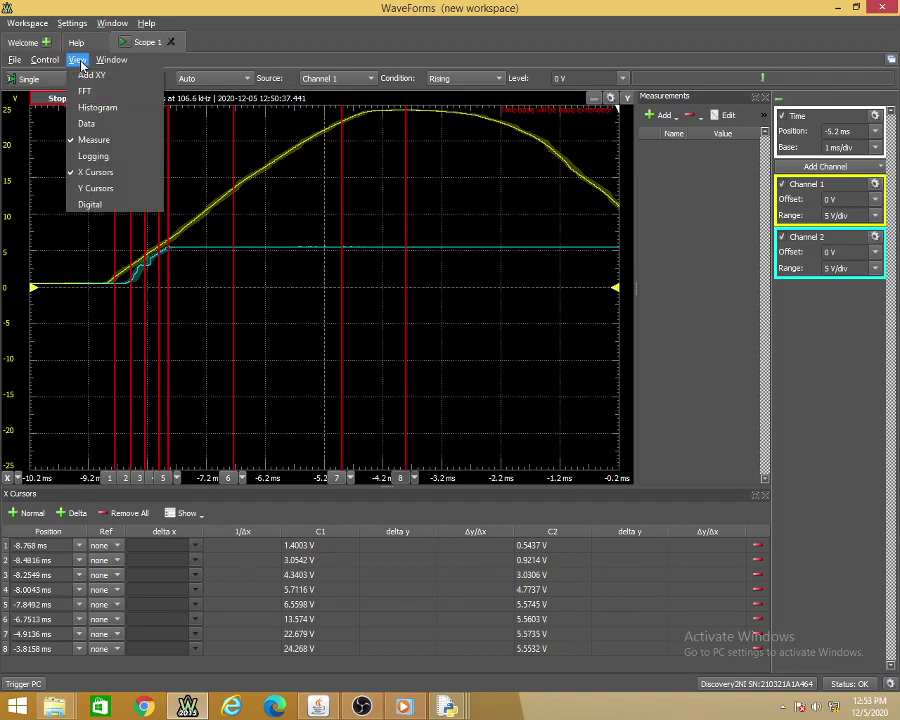
pyautogui.click(94, 77)
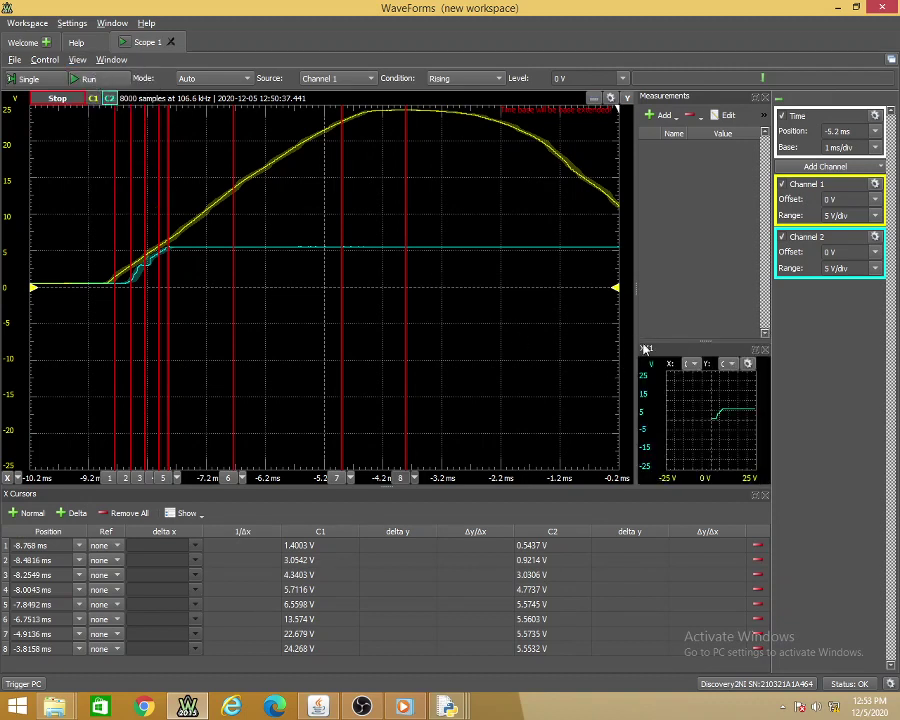
pyautogui.moveTo(633, 343); pyautogui.dragTo(603, 181)
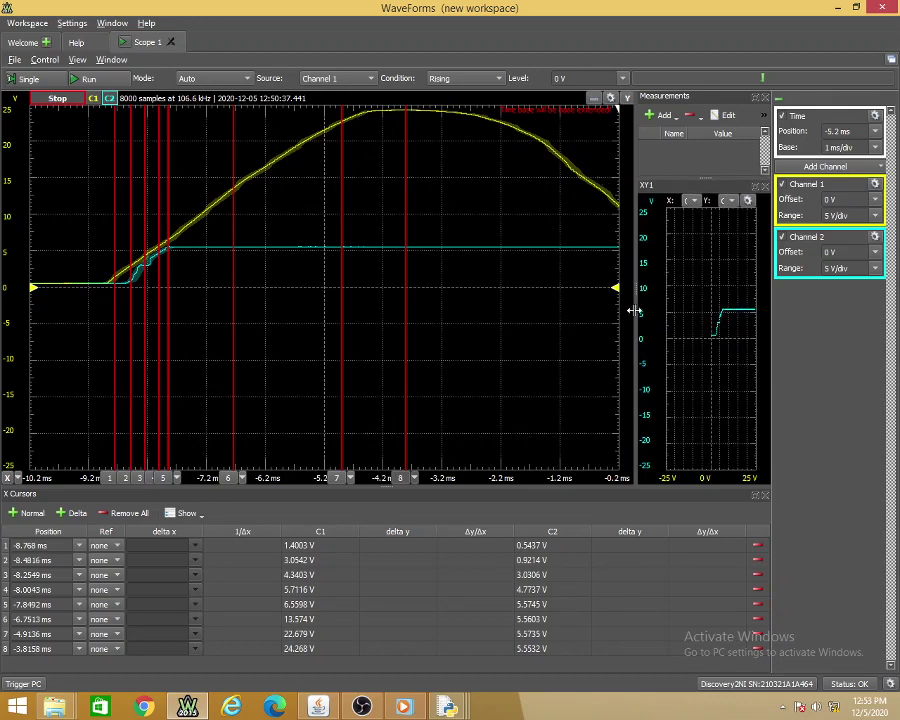
pyautogui.moveTo(635, 368); pyautogui.dragTo(342, 310)
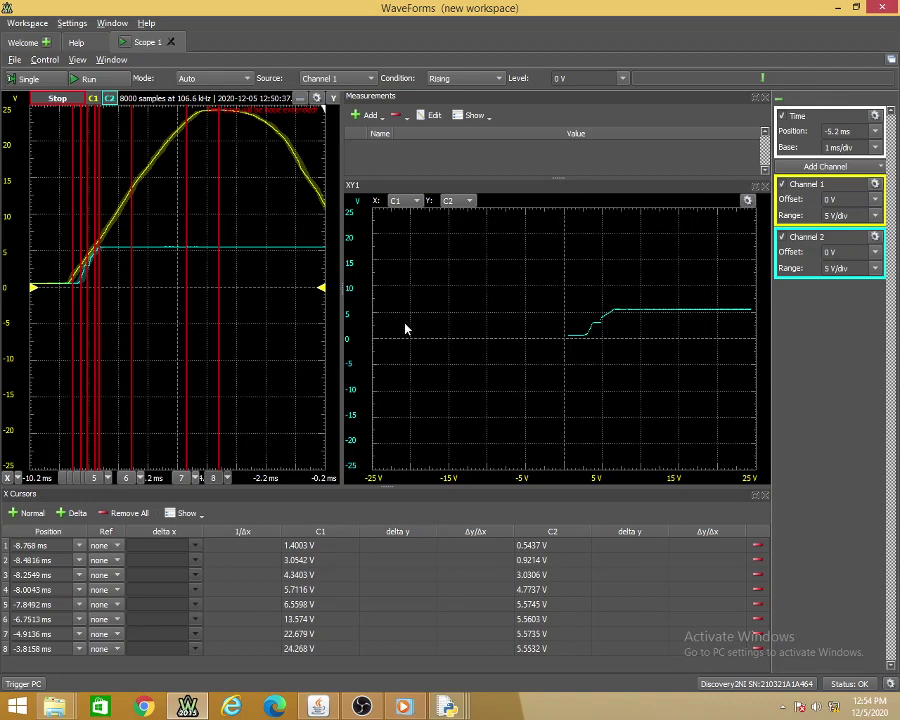
pyautogui.click(763, 186)
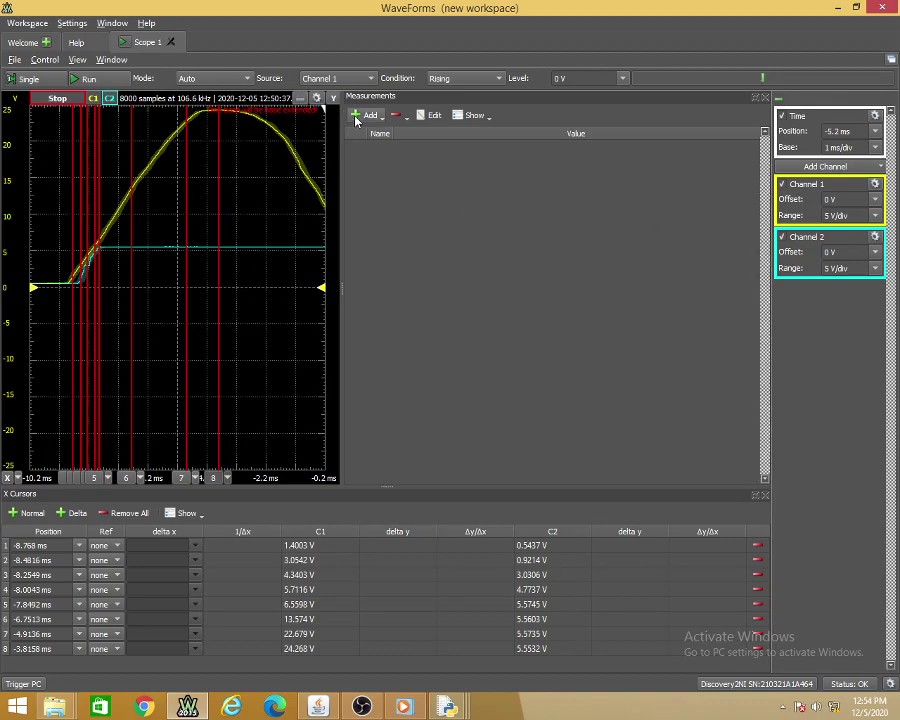
pyautogui.moveTo(340, 281); pyautogui.dragTo(617, 289)
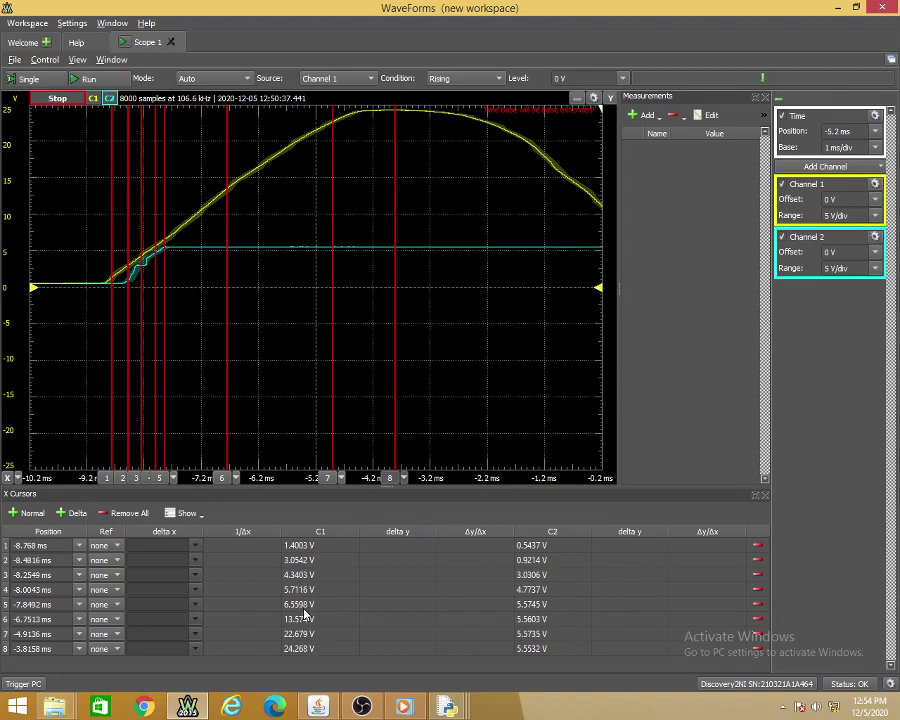
# Move X cursor 5 to about -7.8347 ms, where the Channel 2 output levels off
pyautogui.scroll(5, 155, 256)
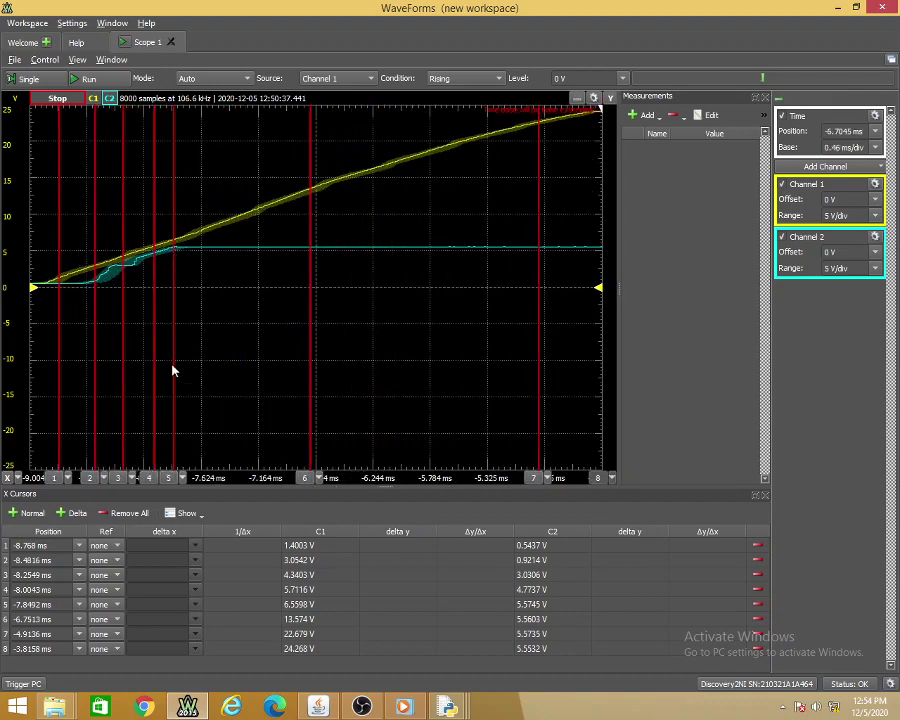
pyautogui.moveTo(171, 481); pyautogui.dragTo(170, 365)
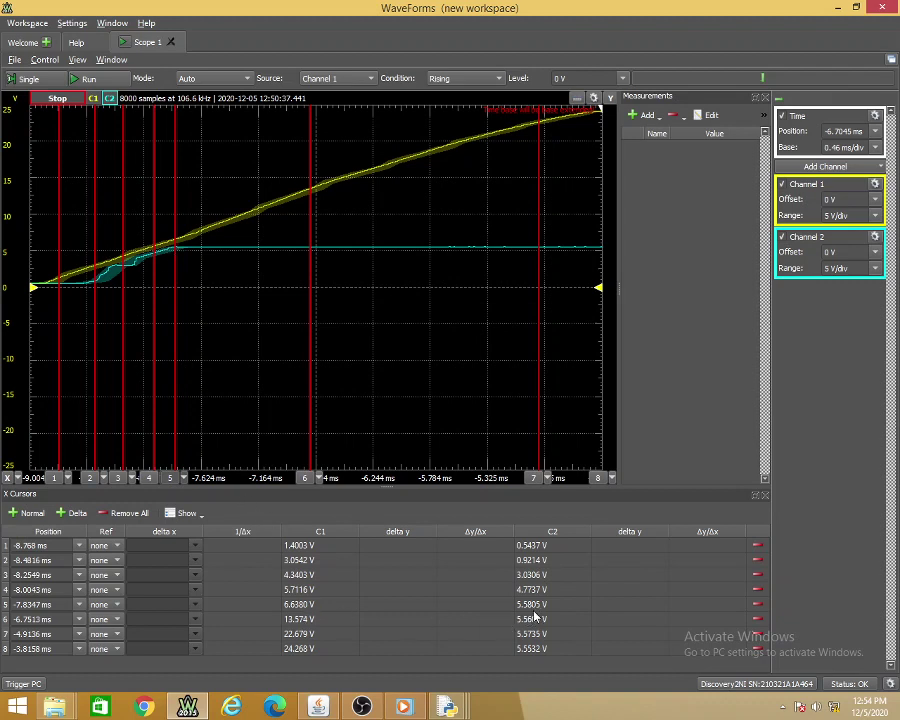
pyautogui.scroll(-5, 348, 402)
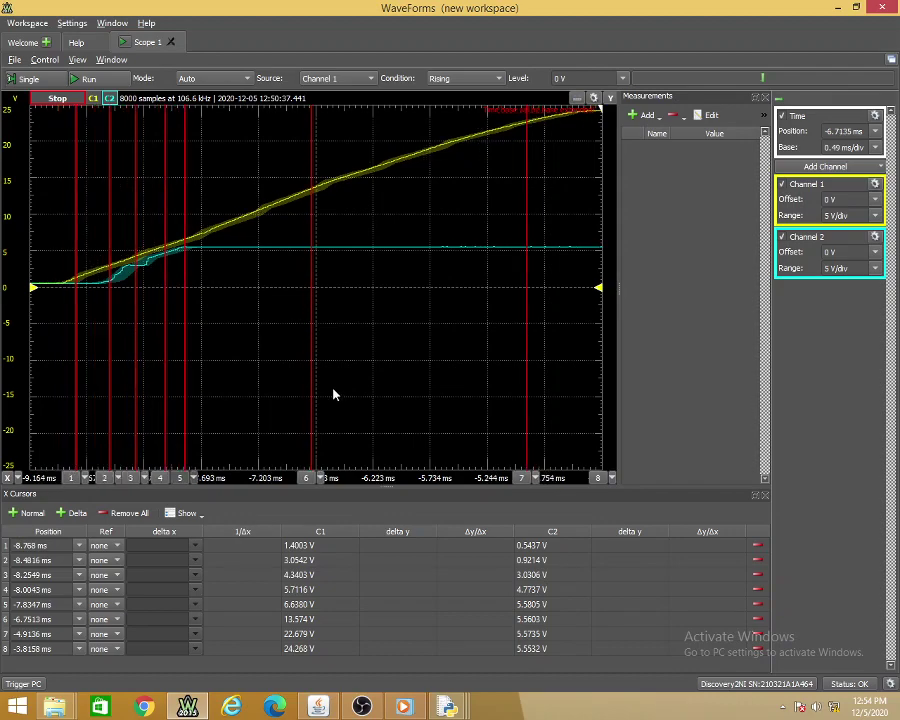
# Restore the WaveForms window beside Remote Lab and set the line regulation experiment's regulator to 7812
pyautogui.scroll(-2, 363, 370)
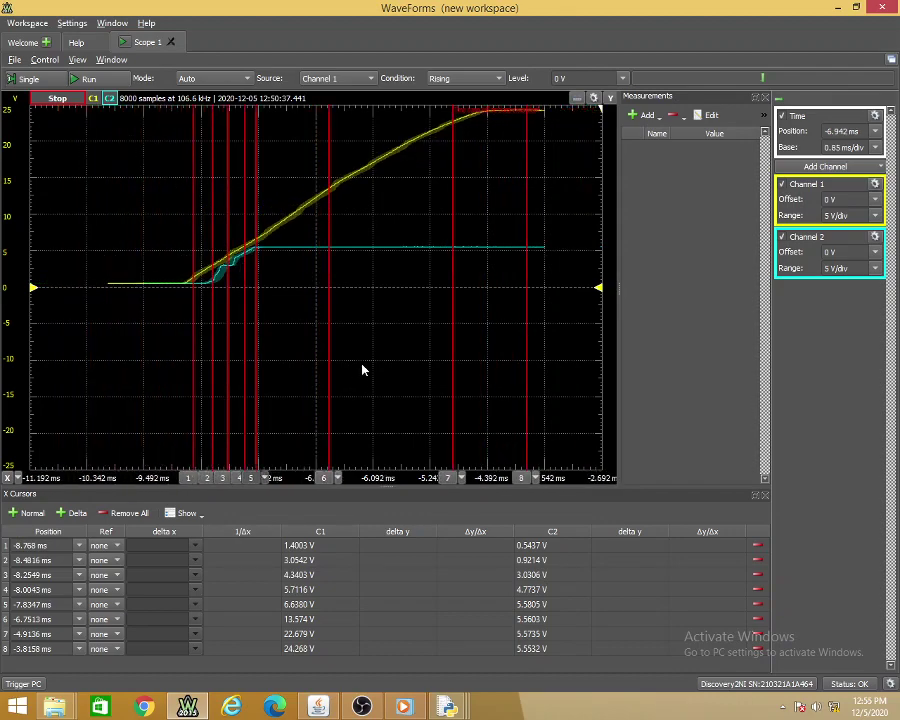
pyautogui.doubleClick(578, 8)
pyautogui.doubleClick(578, 8)
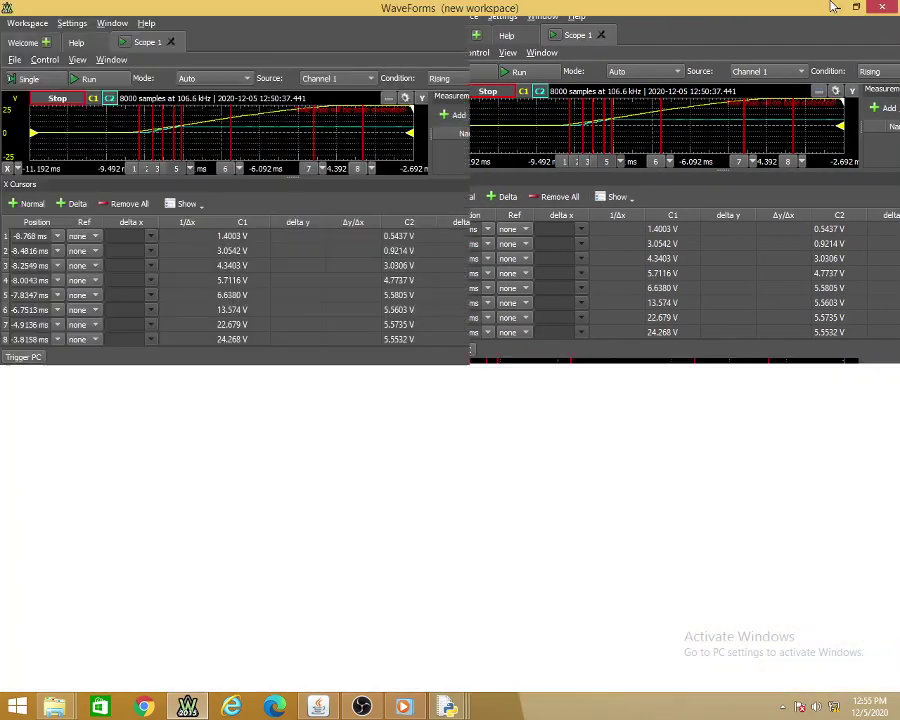
pyautogui.doubleClick(620, 9)
pyautogui.doubleClick(640, 9)
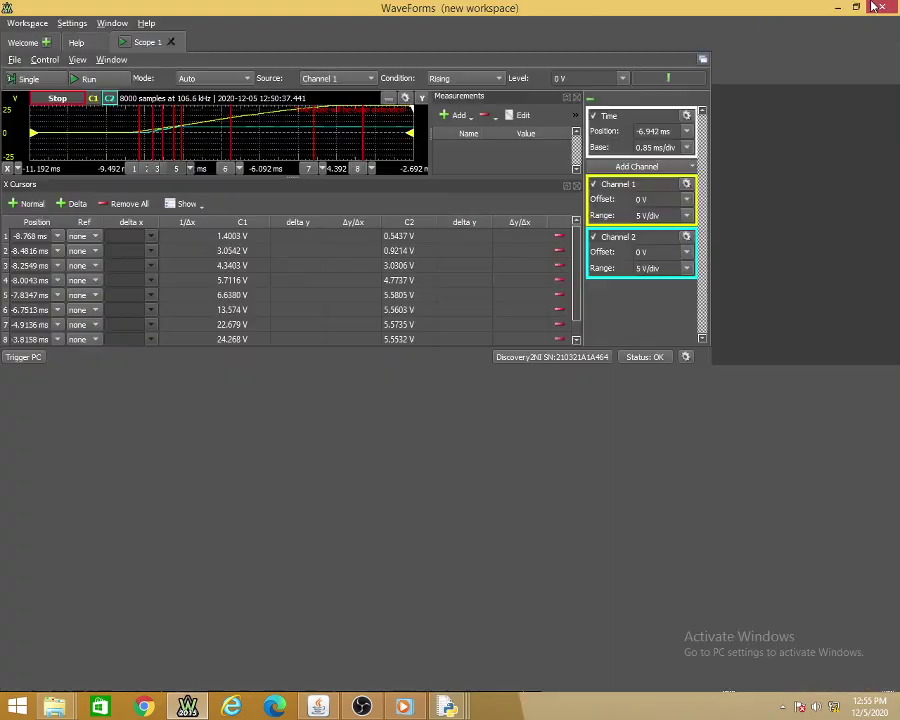
pyautogui.doubleClick(648, 14)
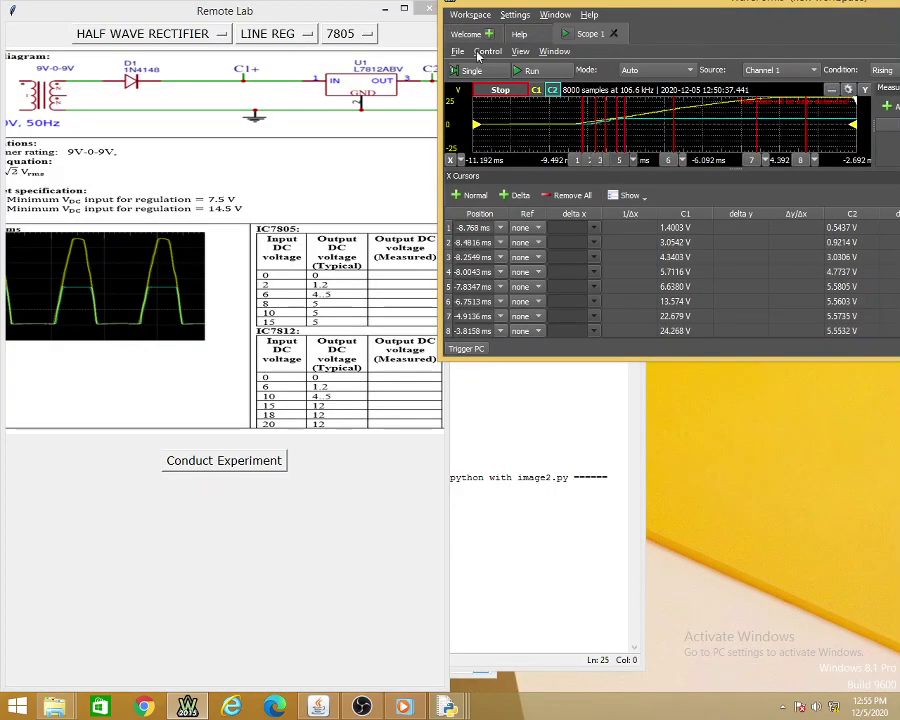
pyautogui.click(358, 40)
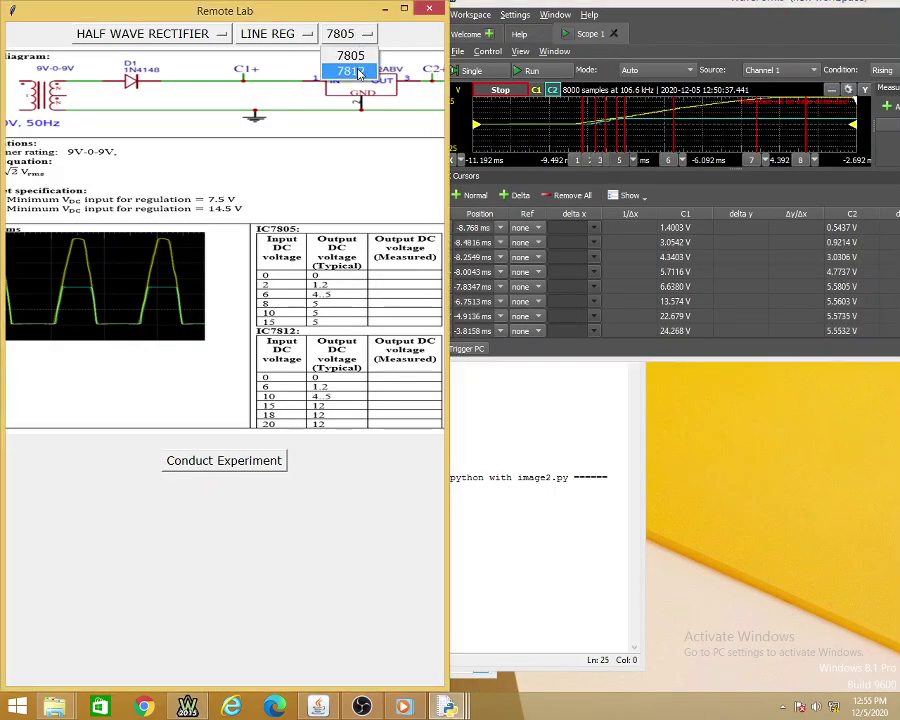
pyautogui.click(356, 71)
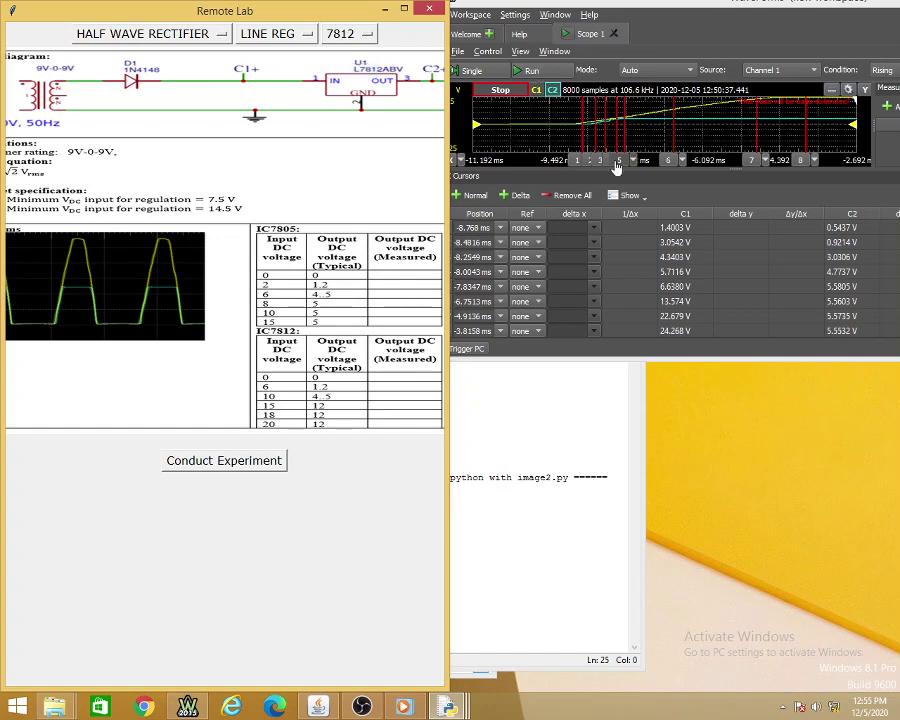
# Make the WaveForms window taller to fit the scope graph and cursor table, and minimize the Python Shell window
pyautogui.click(614, 362)
pyautogui.moveTo(612, 371); pyautogui.dragTo(176, 560)
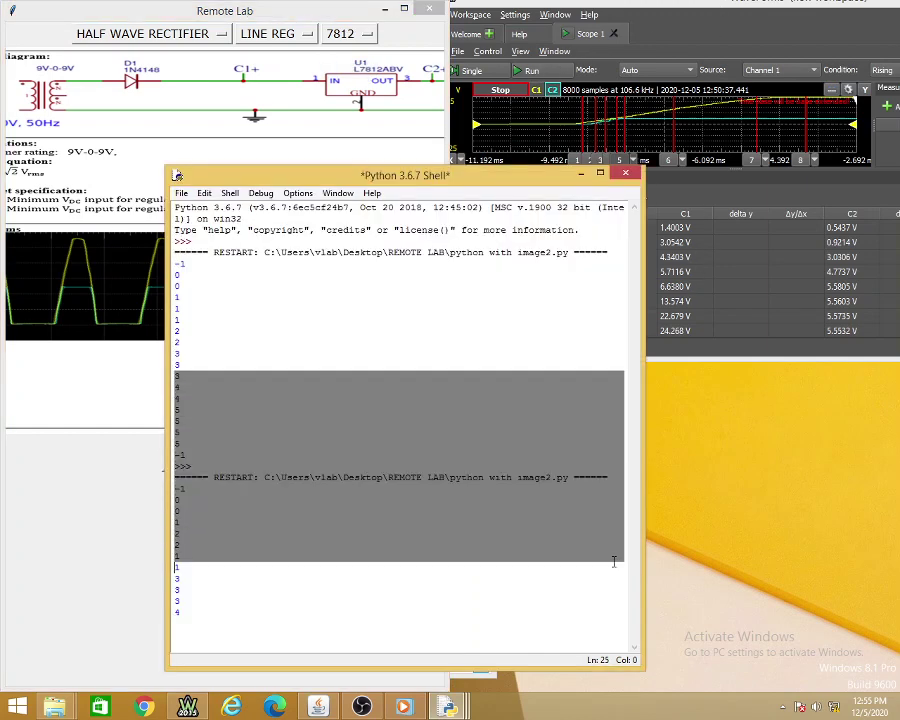
pyautogui.click(732, 435)
pyautogui.moveTo(740, 356); pyautogui.dragTo(720, 568)
pyautogui.click(367, 178)
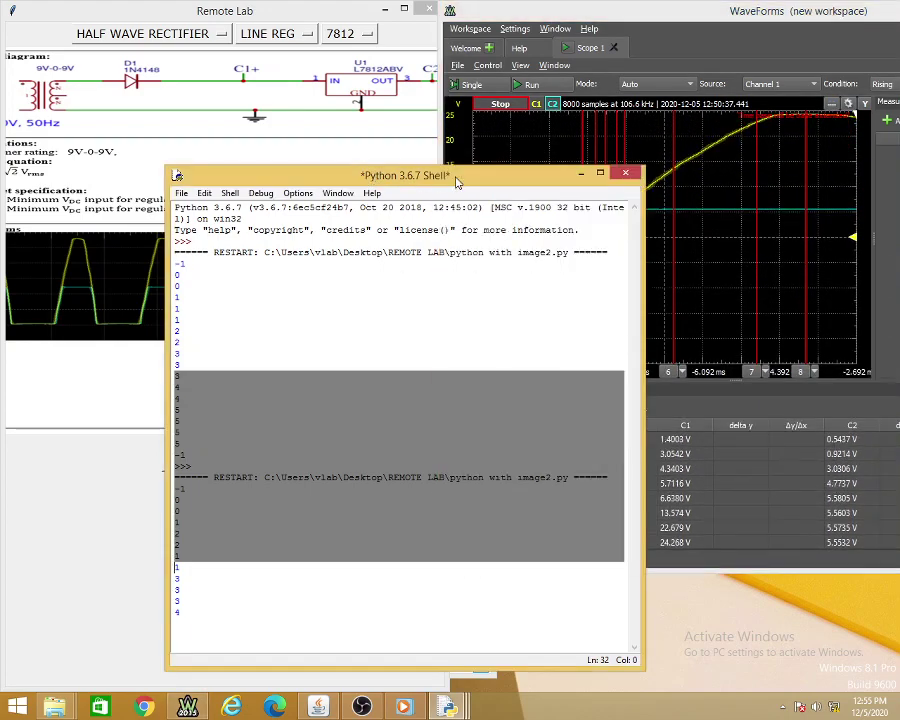
pyautogui.click(578, 174)
# Acquire the 7812 waveforms, stop the scope and maximize it, framing one pulse at 1.36 ms/div with position -2.672 ms
pyautogui.click(527, 84)
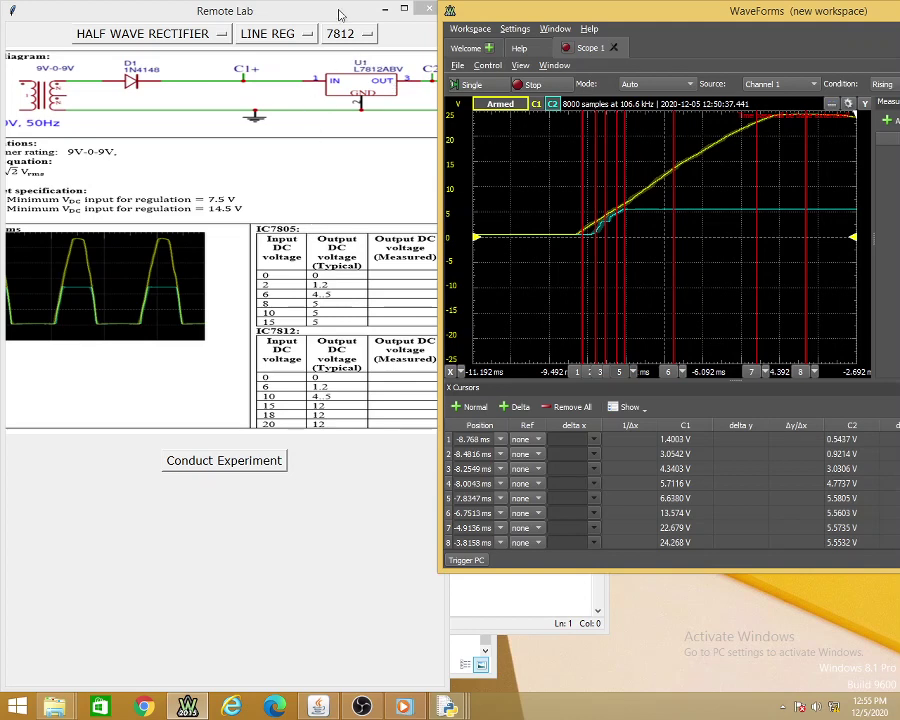
pyautogui.click(611, 314)
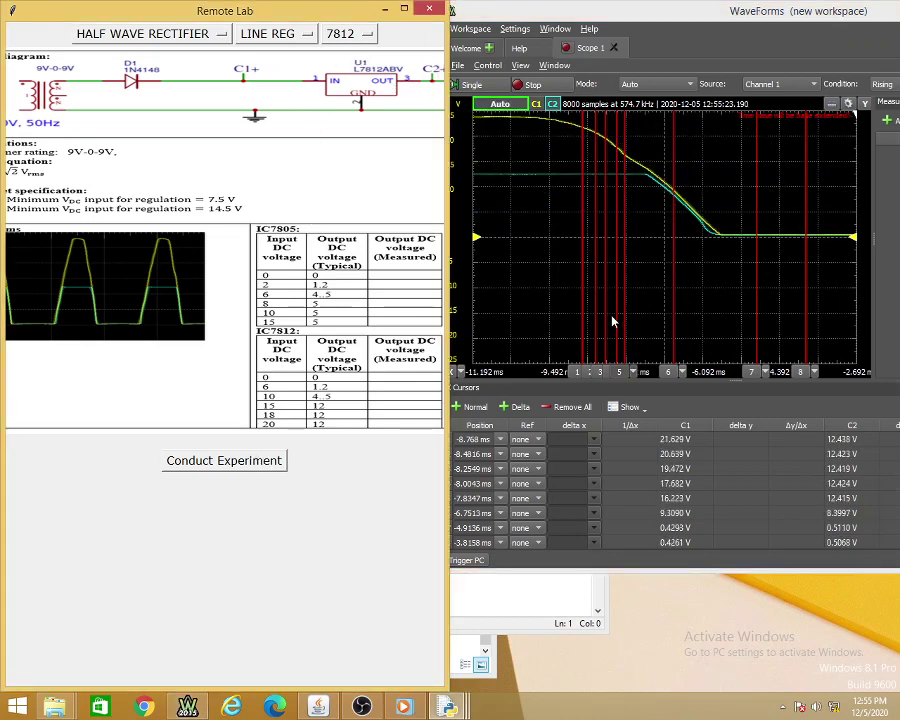
pyautogui.scroll(-3, 597, 317)
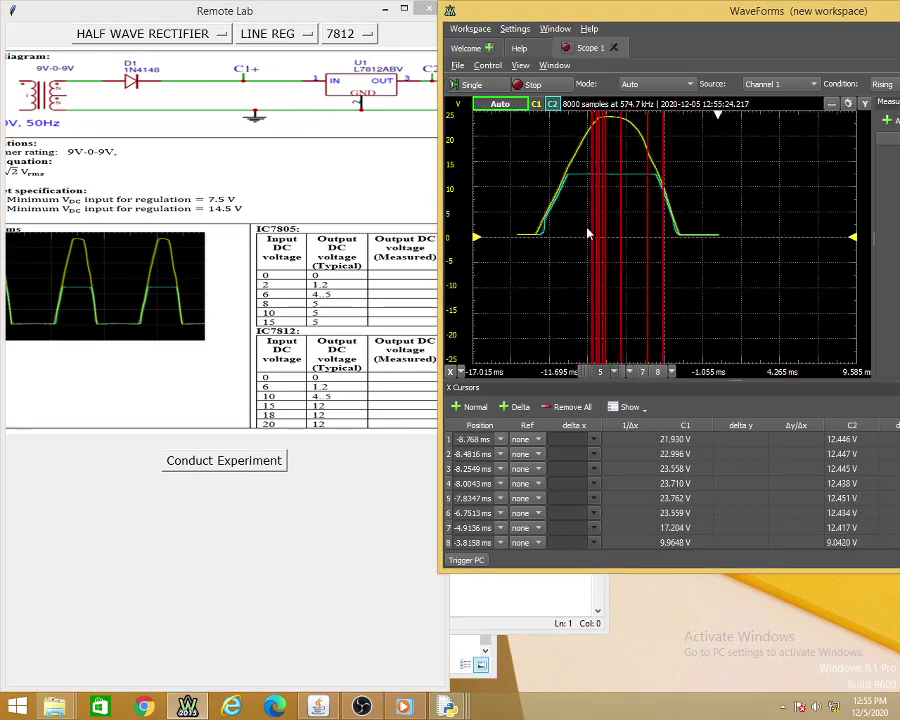
pyautogui.click(531, 86)
pyautogui.doubleClick(647, 13)
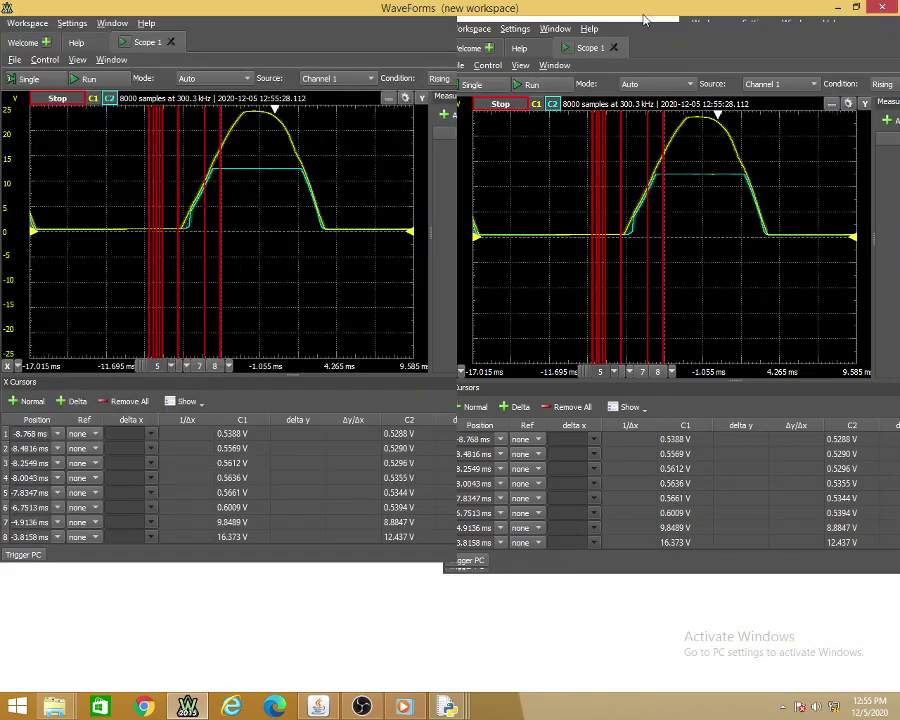
pyautogui.scroll(4, 392, 399)
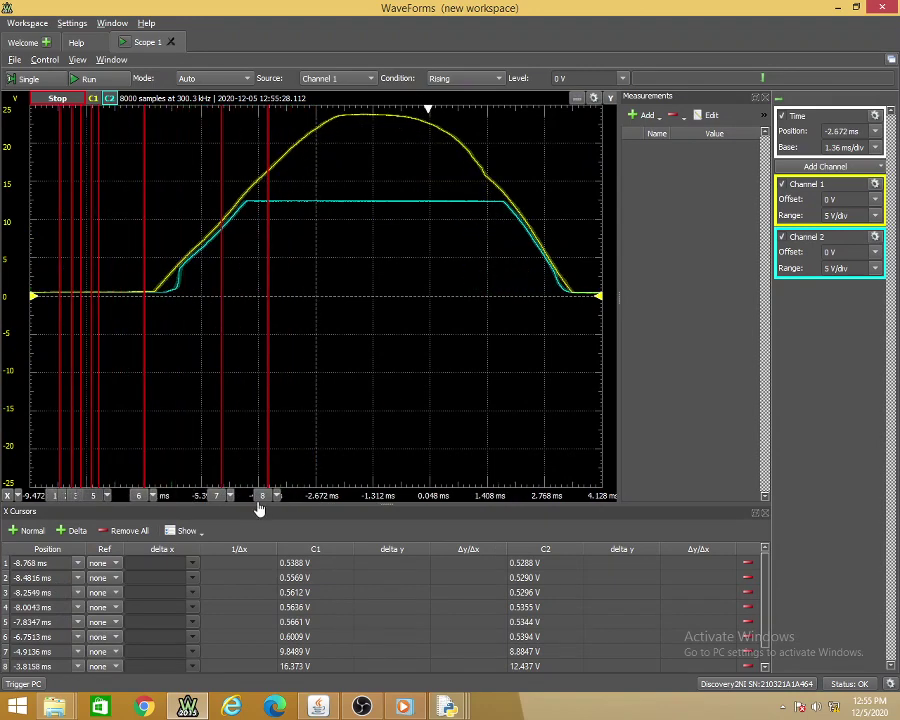
# Move X cursors 8, 7, 6 and 5 to about -1.3855, -2.5885, -3.357 and -4.2926 ms, from the Channel 1 peak to the Channel 2 knee
pyautogui.moveTo(263, 496); pyautogui.dragTo(368, 504)
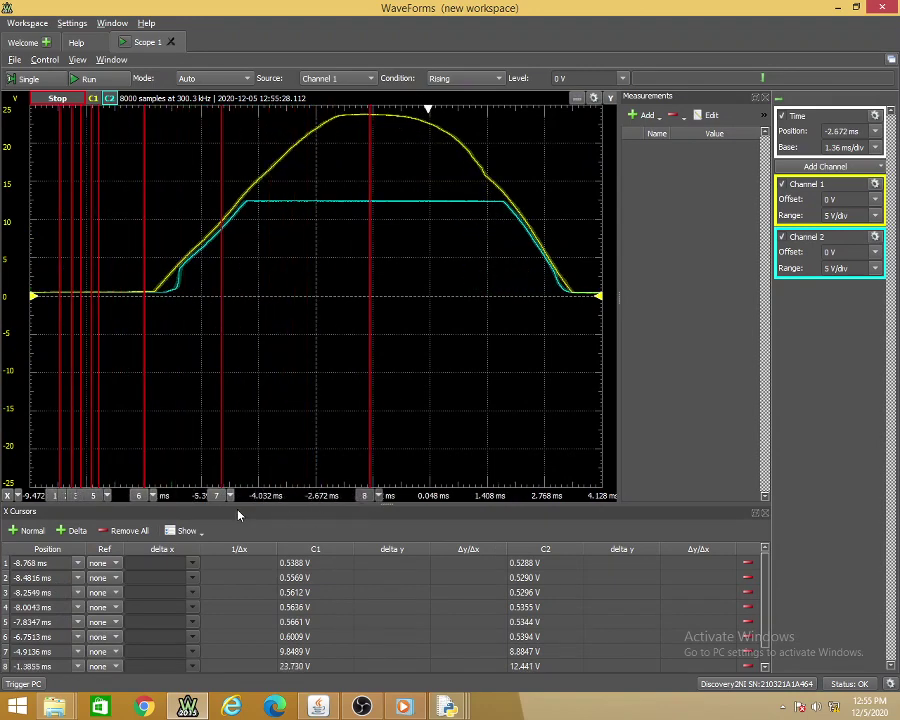
pyautogui.moveTo(217, 496); pyautogui.dragTo(316, 496)
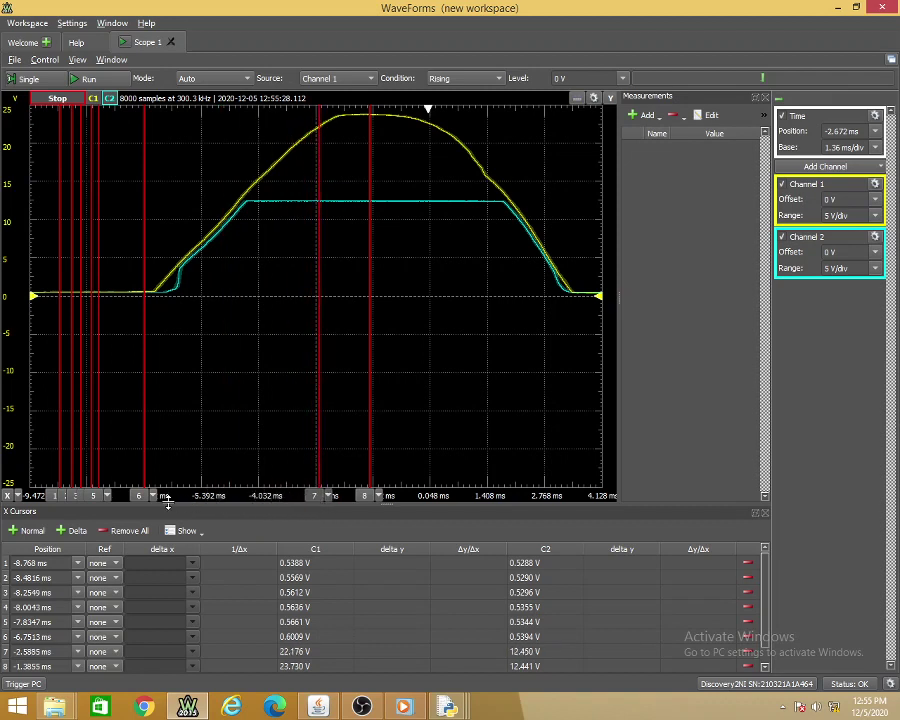
pyautogui.moveTo(141, 500); pyautogui.dragTo(285, 505)
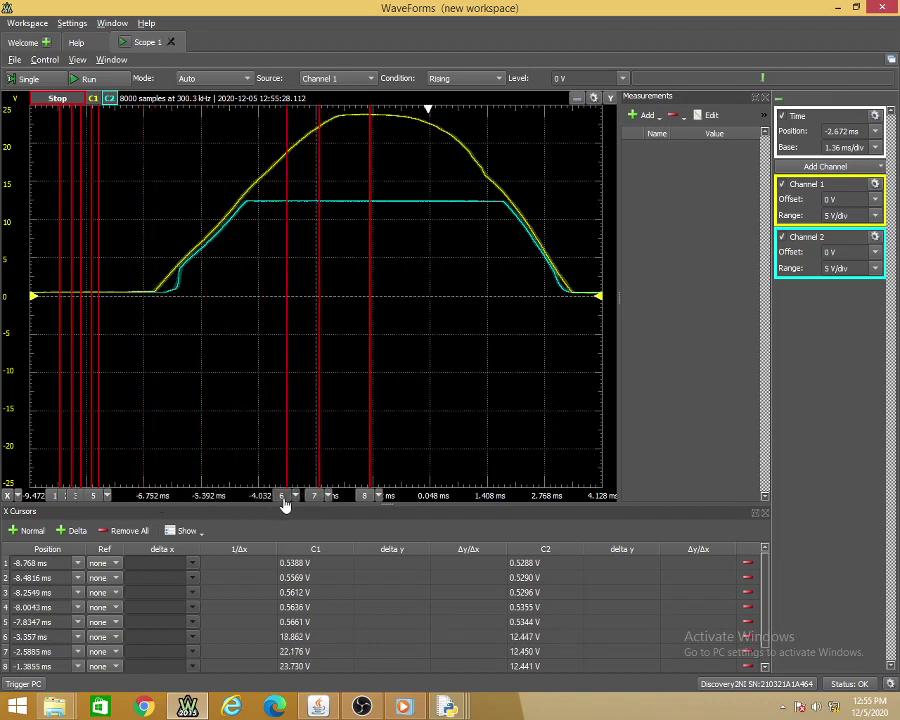
pyautogui.moveTo(94, 497); pyautogui.dragTo(236, 503)
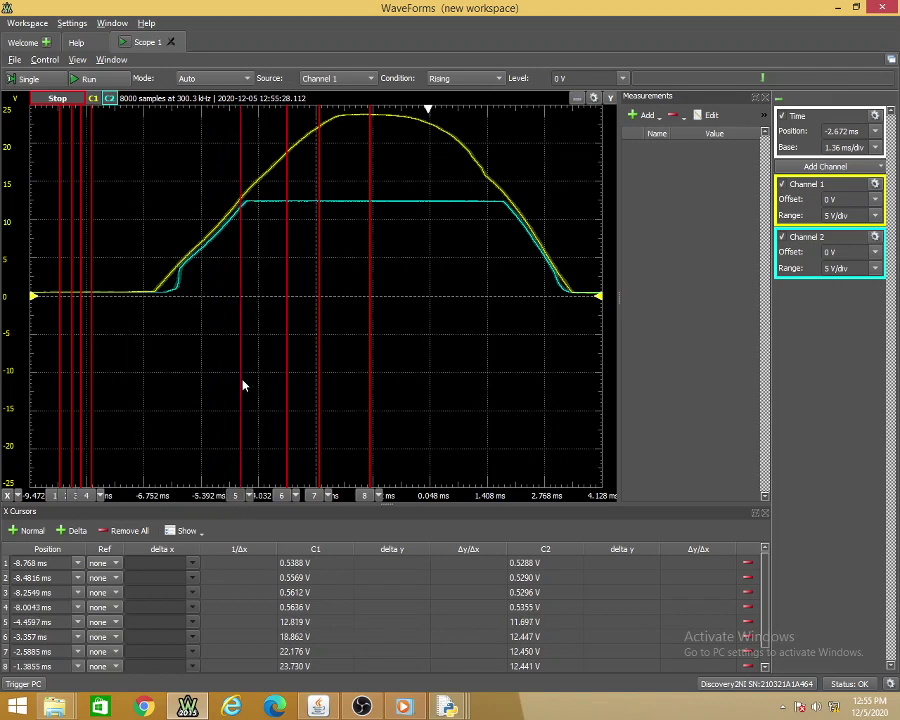
pyautogui.moveTo(240, 498); pyautogui.dragTo(249, 499)
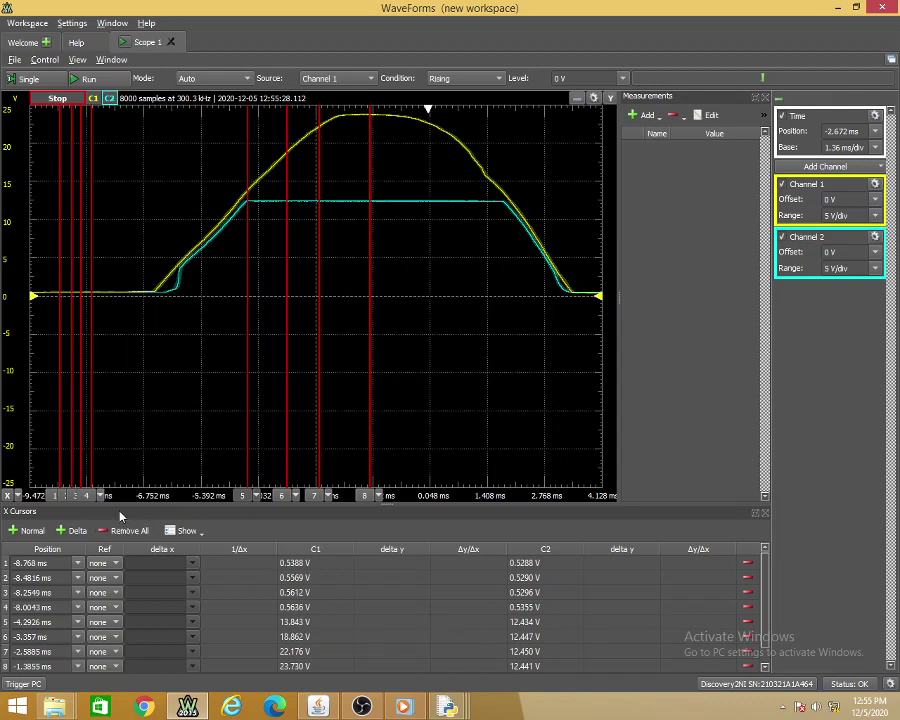
# Move X cursors 4, 3, 2 and 1 to about -4.844, -5.3619, -5.7128 and -6.2641 ms along the pulse's rising edge
pyautogui.moveTo(86, 496); pyautogui.dragTo(224, 498)
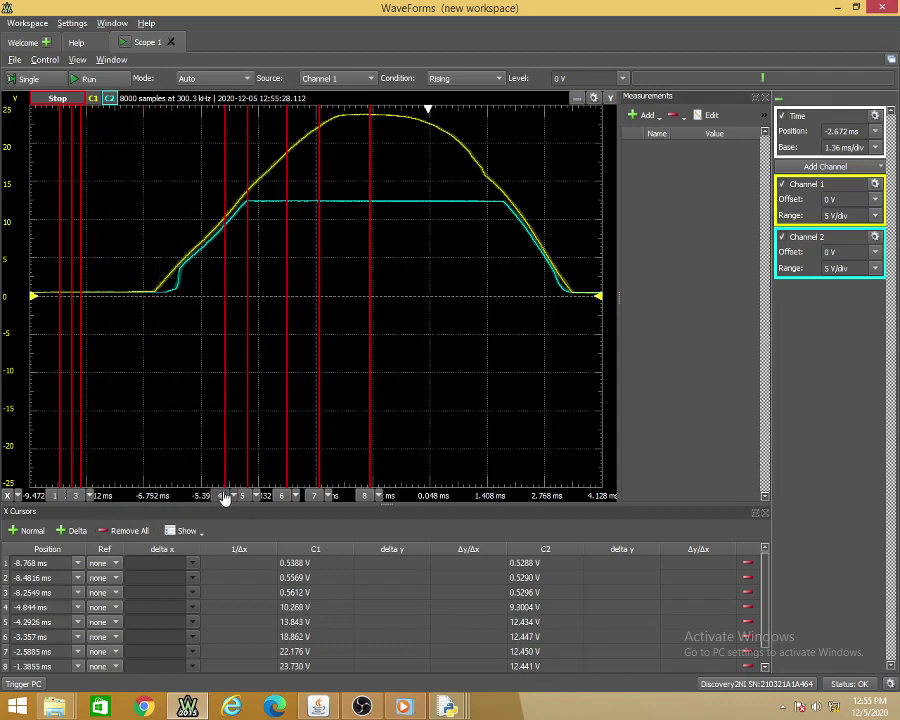
pyautogui.moveTo(75, 497); pyautogui.dragTo(192, 505)
pyautogui.moveTo(69, 506); pyautogui.dragTo(188, 505)
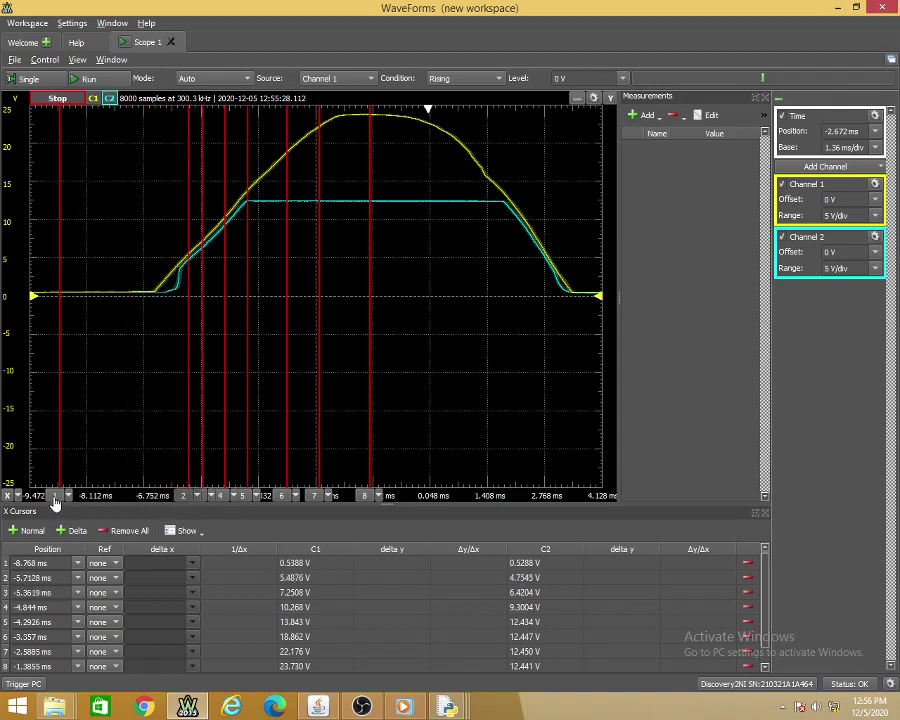
pyautogui.moveTo(62, 500); pyautogui.dragTo(160, 511)
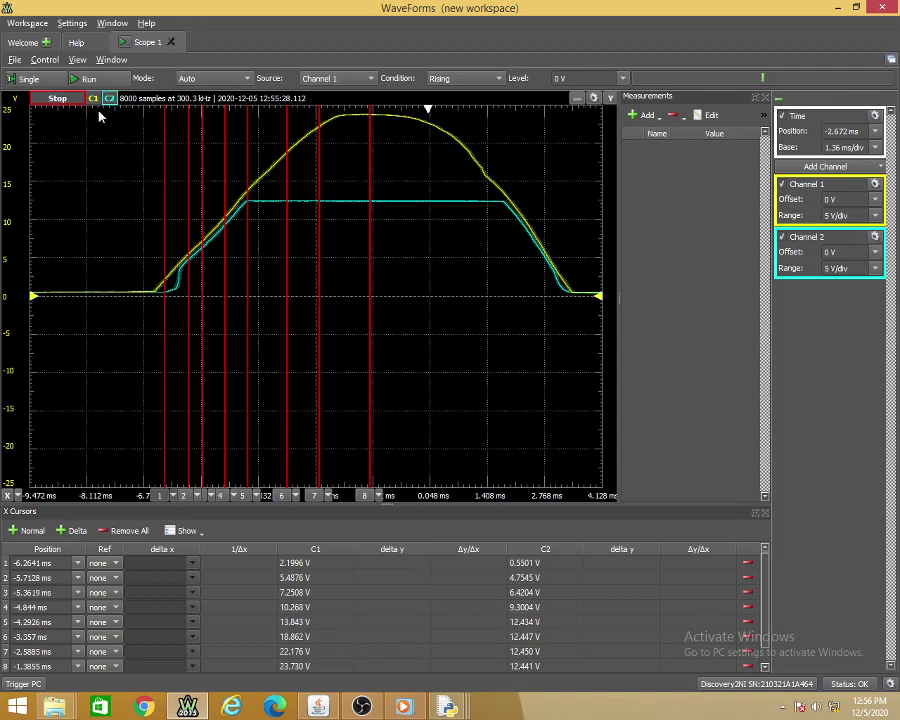
# Add an XY plot of C2 against C1 and enlarge it to examine the 7812 transfer curve
pyautogui.click(78, 60)
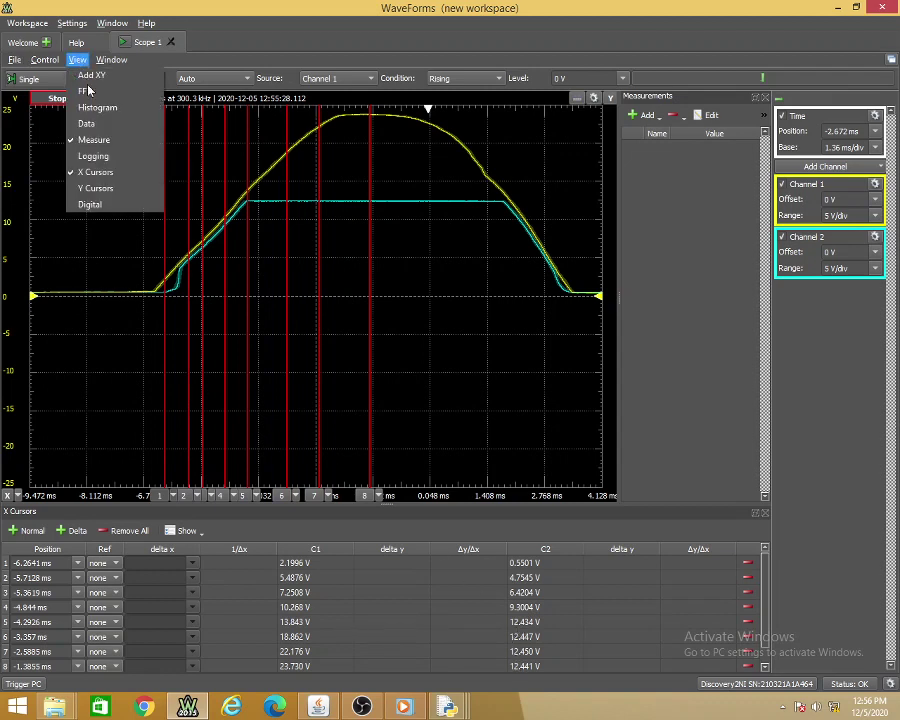
pyautogui.click(92, 76)
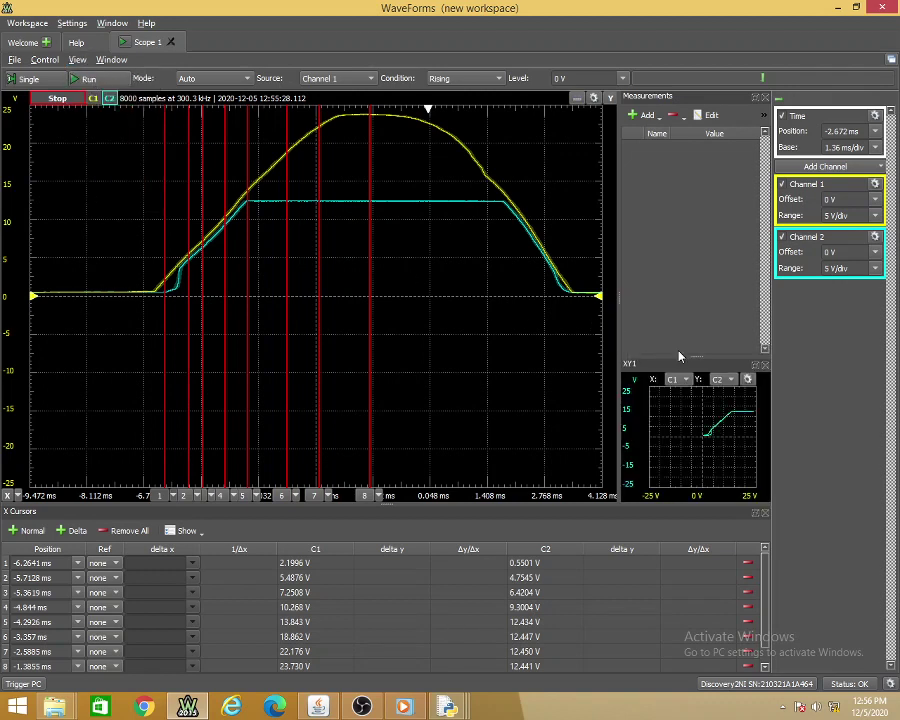
pyautogui.moveTo(696, 357); pyautogui.dragTo(688, 217)
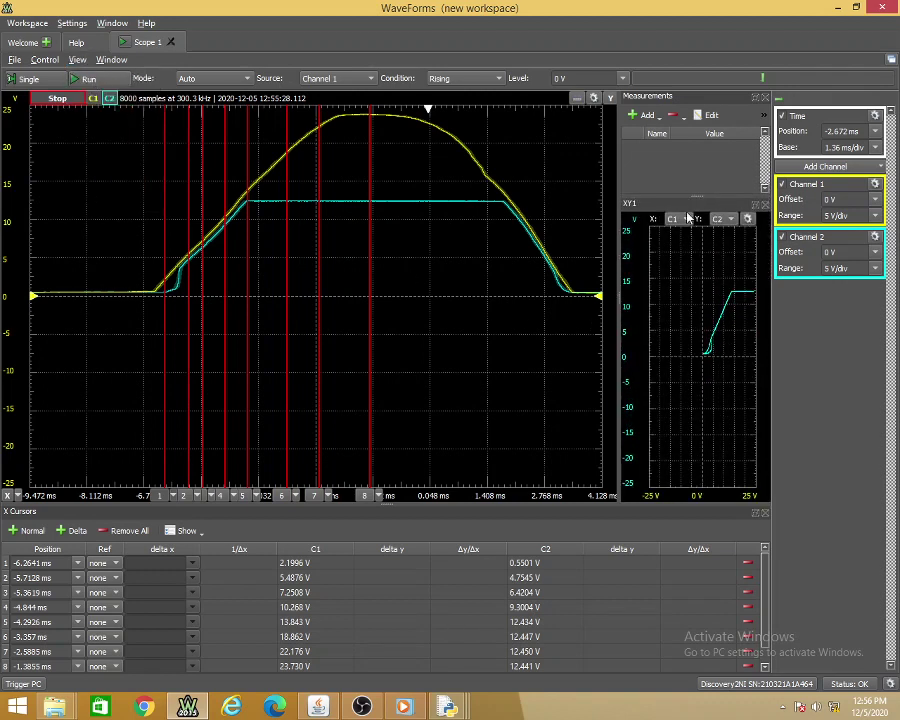
pyautogui.moveTo(619, 352); pyautogui.dragTo(423, 354)
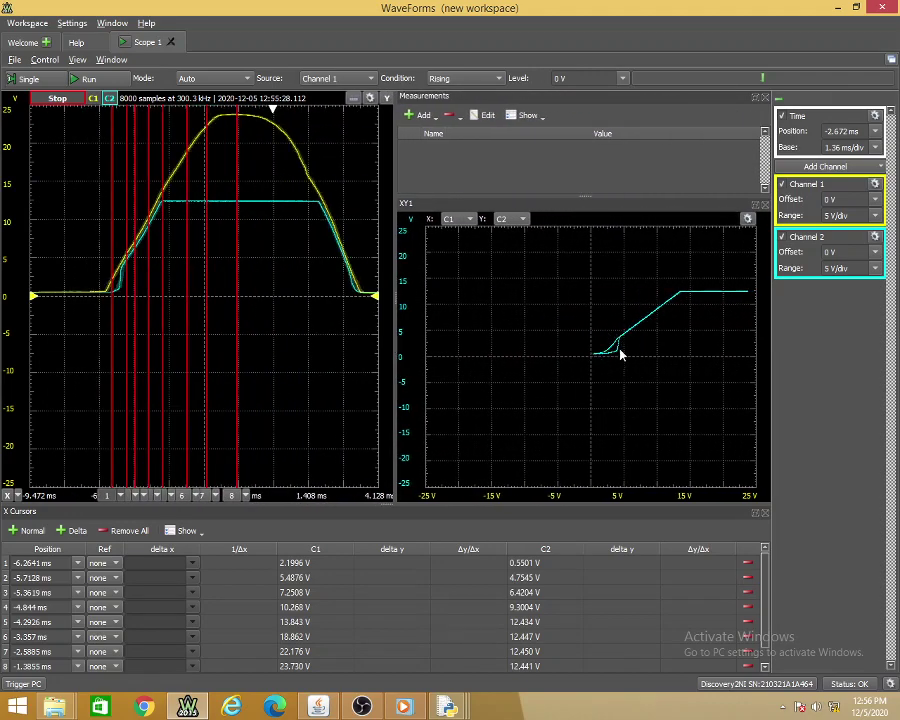
# Set the scope to 0.74 ms/div and position -3.4 ms to isolate the rising edge, then close the XY plot and widen the graph
pyautogui.scroll(5, 335, 336)
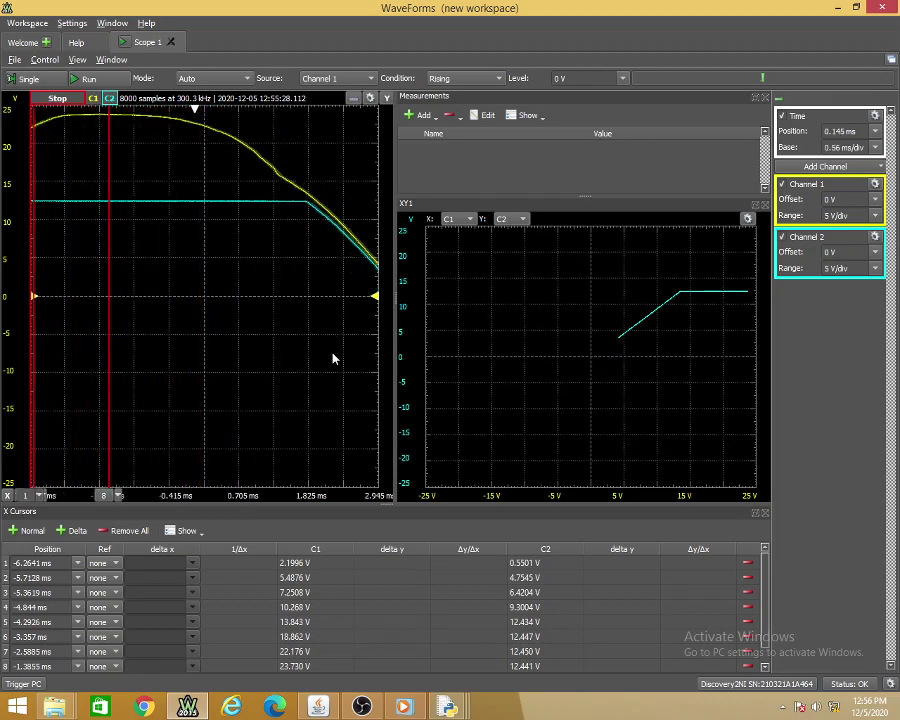
pyautogui.scroll(-2, 291, 352)
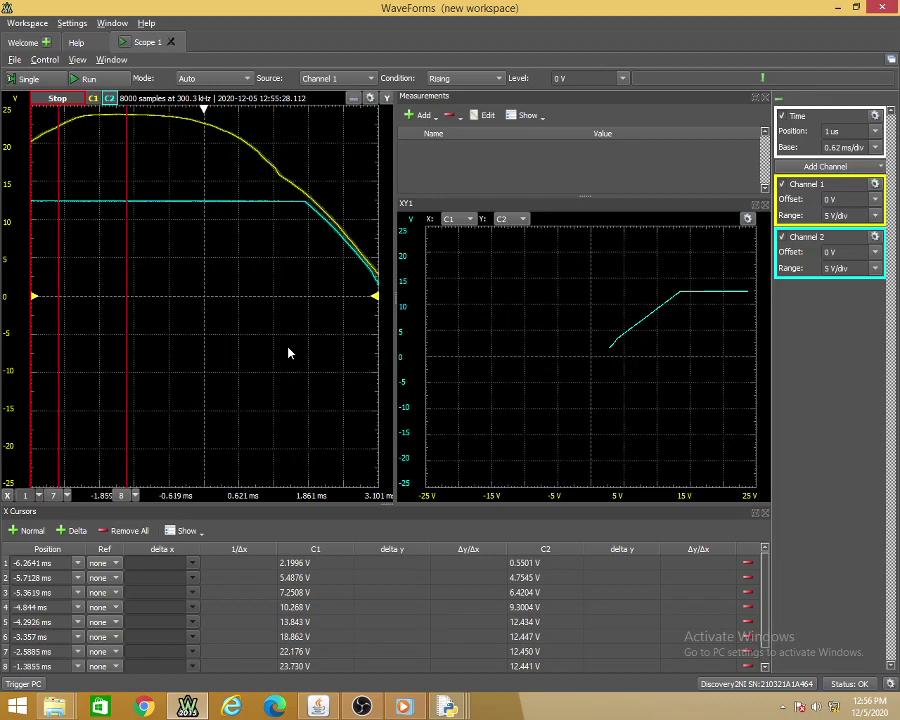
pyautogui.scroll(-2, 288, 352)
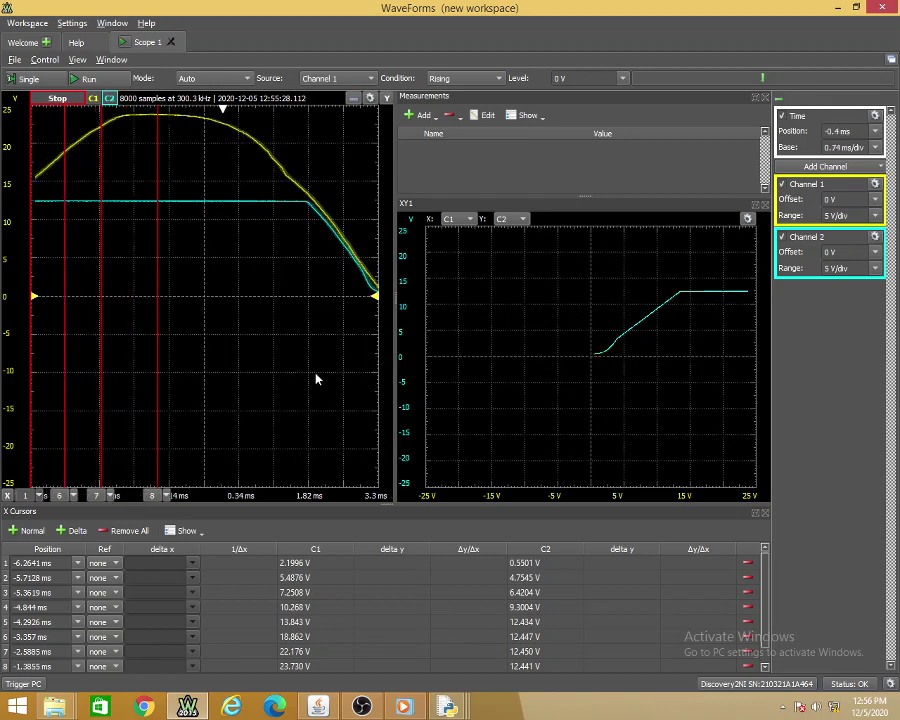
pyautogui.hscroll(-2, 320, 379)
pyautogui.hscroll(-3, 240, 374)
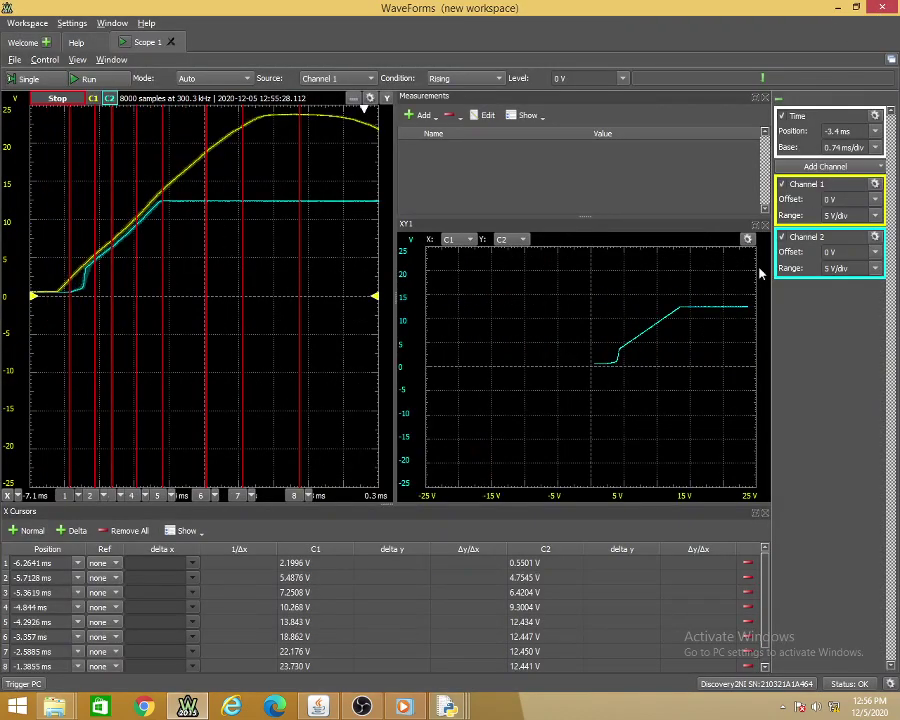
pyautogui.click(765, 225)
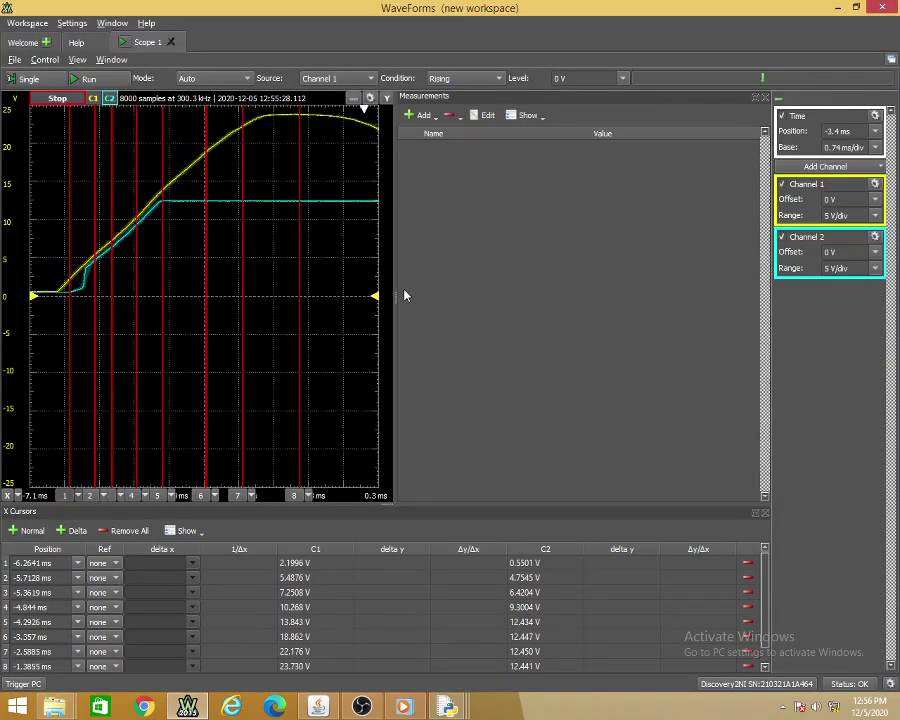
pyautogui.moveTo(395, 296); pyautogui.dragTo(630, 297)
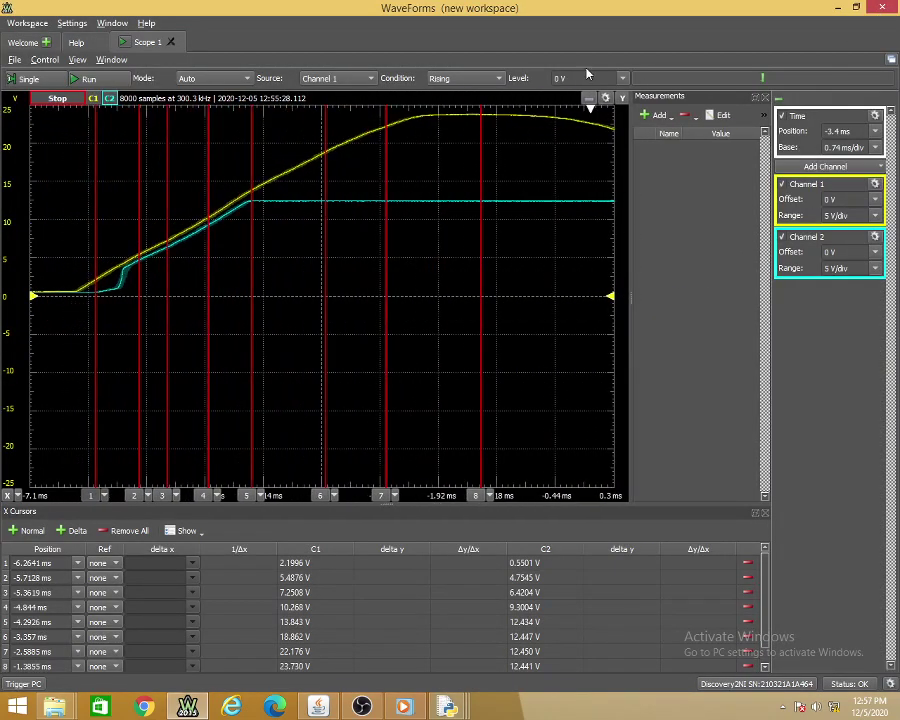
# Tile WaveForms beside Remote Lab and select the half wave rectifier's LOAD REG experiment with the 7805 regulator
pyautogui.moveTo(596, 17); pyautogui.dragTo(897, 14)
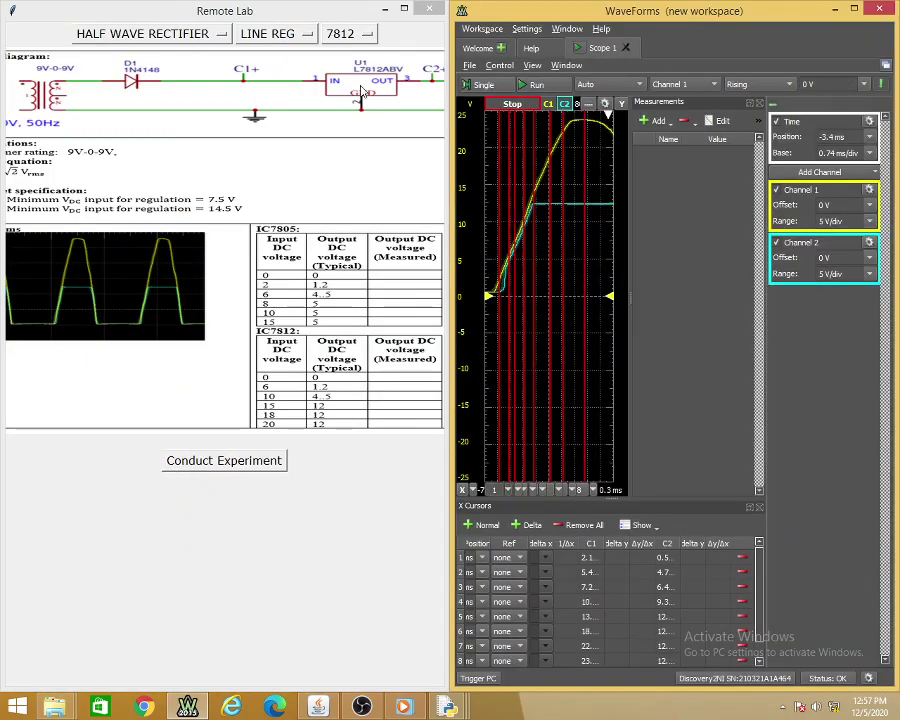
pyautogui.click(290, 40)
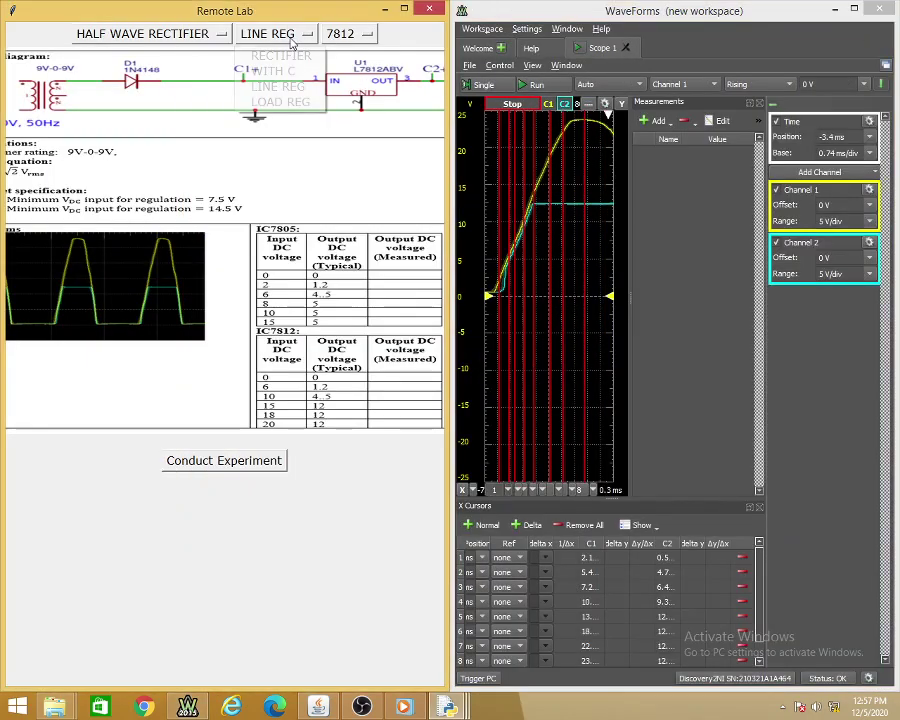
pyautogui.click(275, 102)
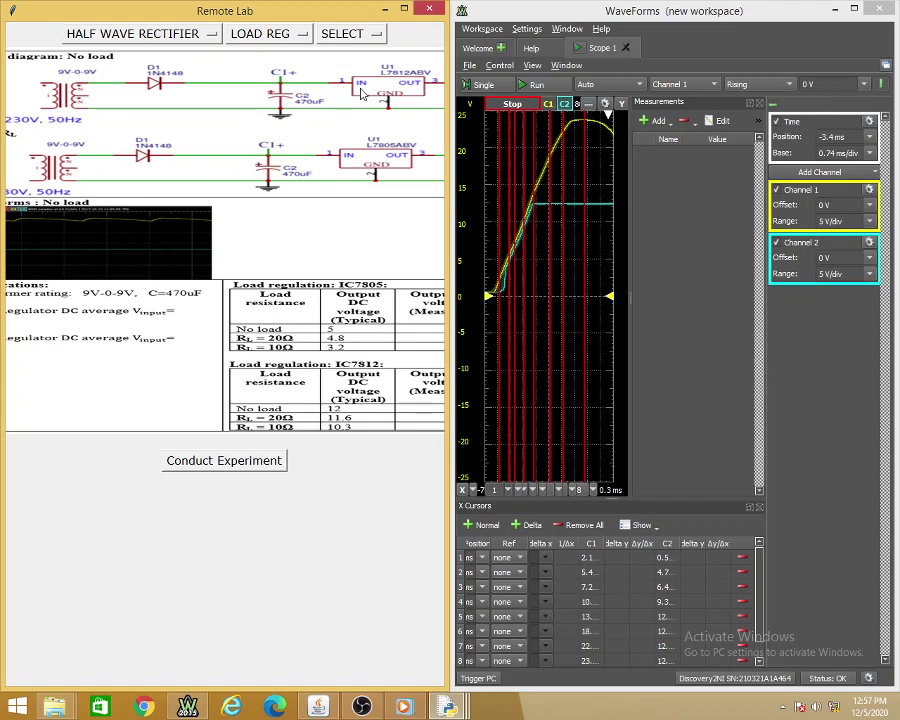
pyautogui.click(346, 35)
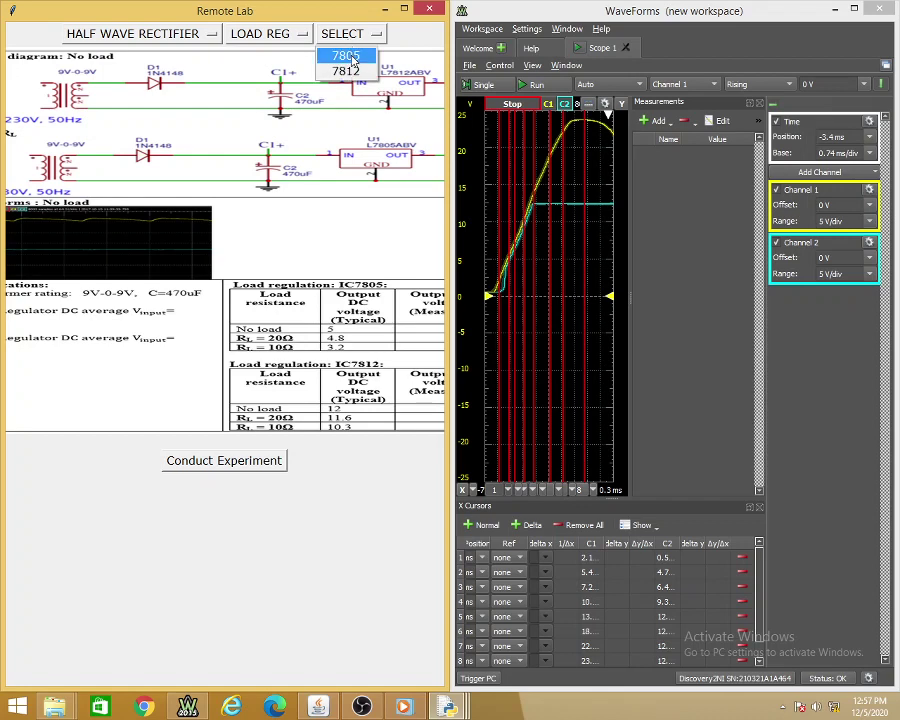
pyautogui.click(346, 57)
# Set the 7805 load regulation experiment to NO LOAD and tile Remote Lab beside WaveForms
pyautogui.click(374, 40)
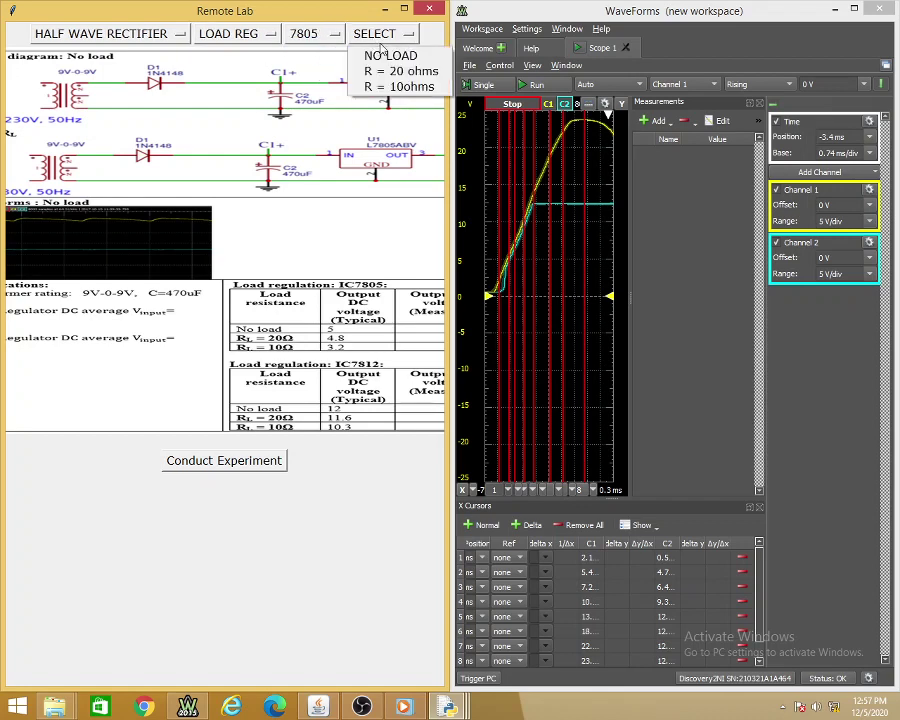
pyautogui.doubleClick(260, 9)
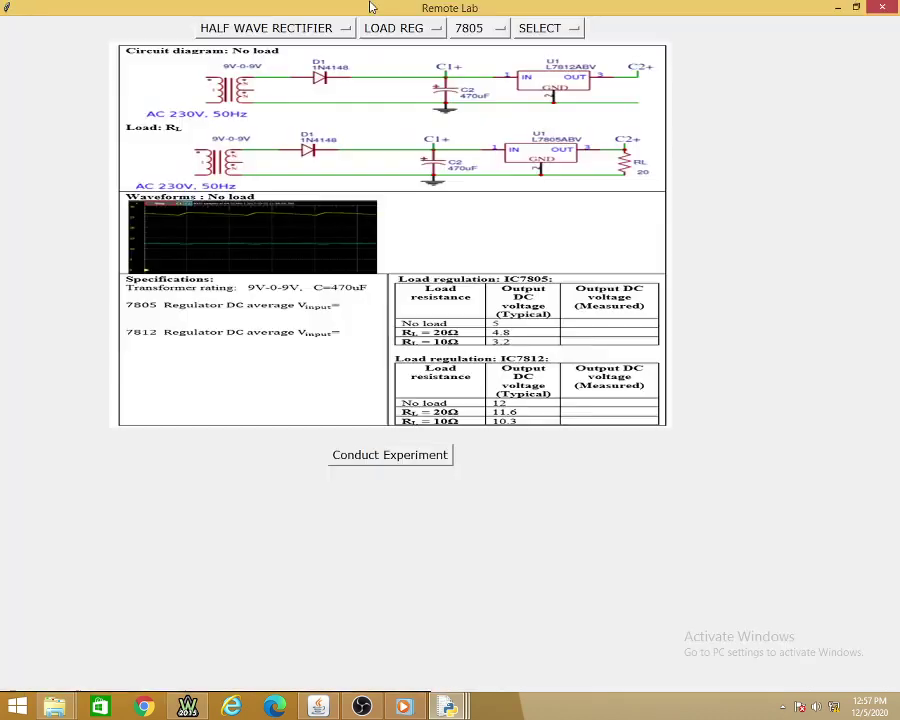
pyautogui.click(612, 28)
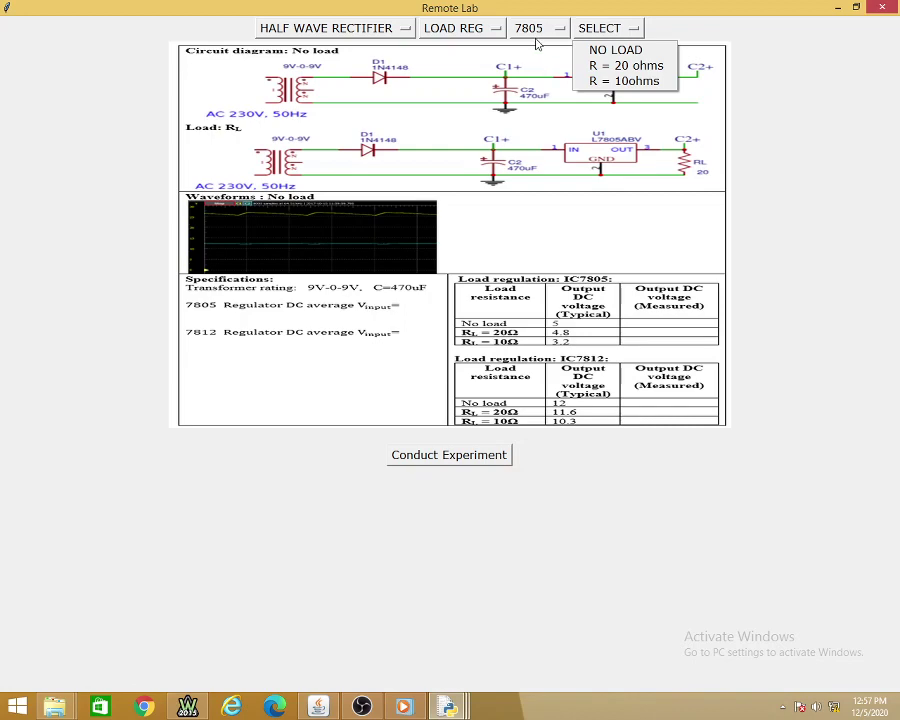
pyautogui.click(596, 50)
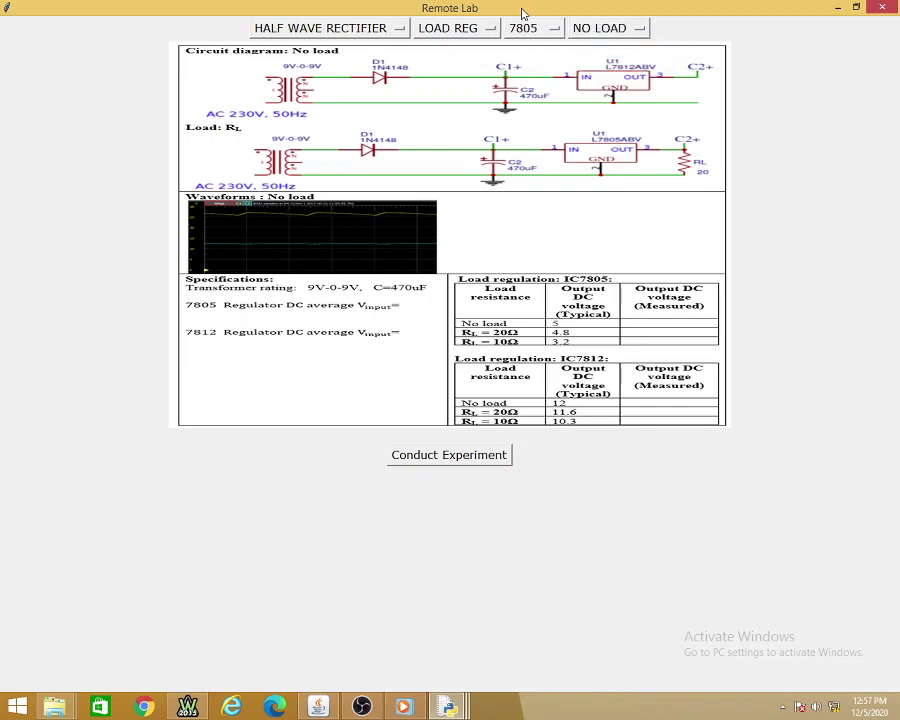
pyautogui.moveTo(518, 14); pyautogui.dragTo(3, 12)
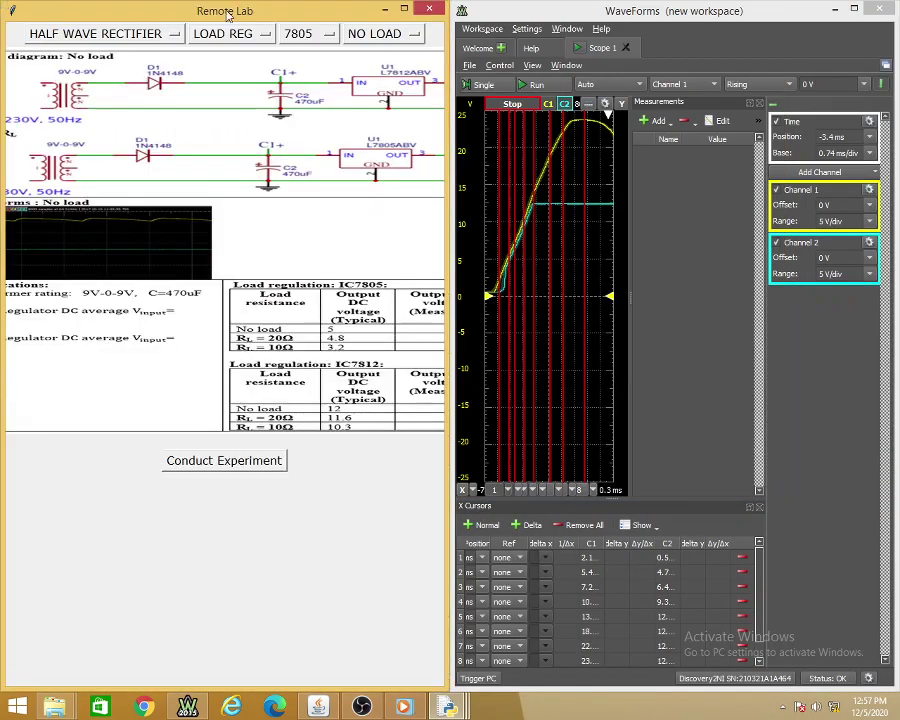
# Start the scope acquisition and remove all X cursors, closing their table
pyautogui.click(530, 84)
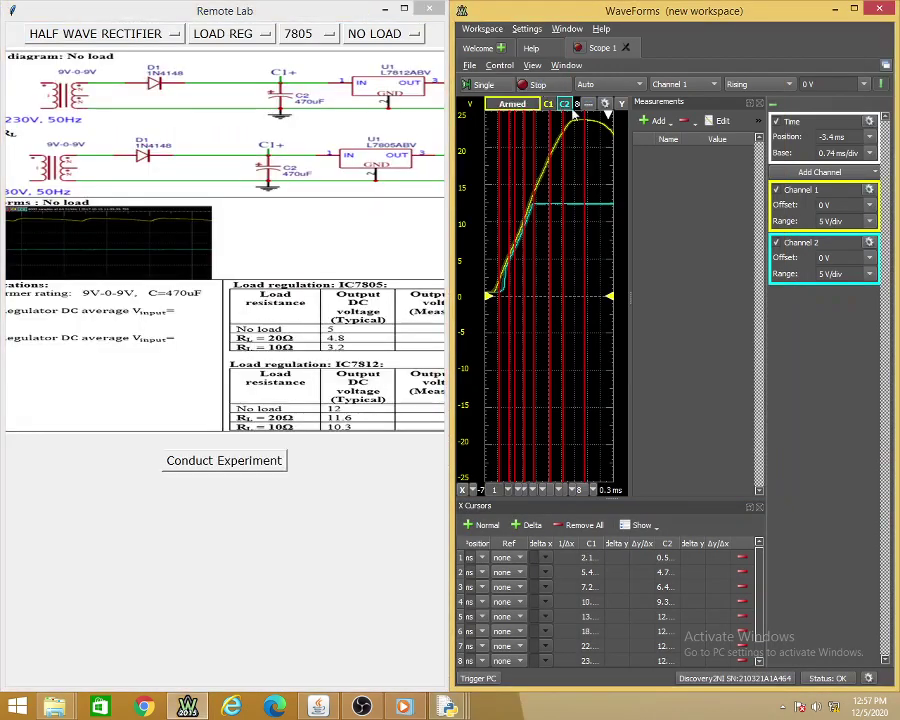
pyautogui.click(760, 508)
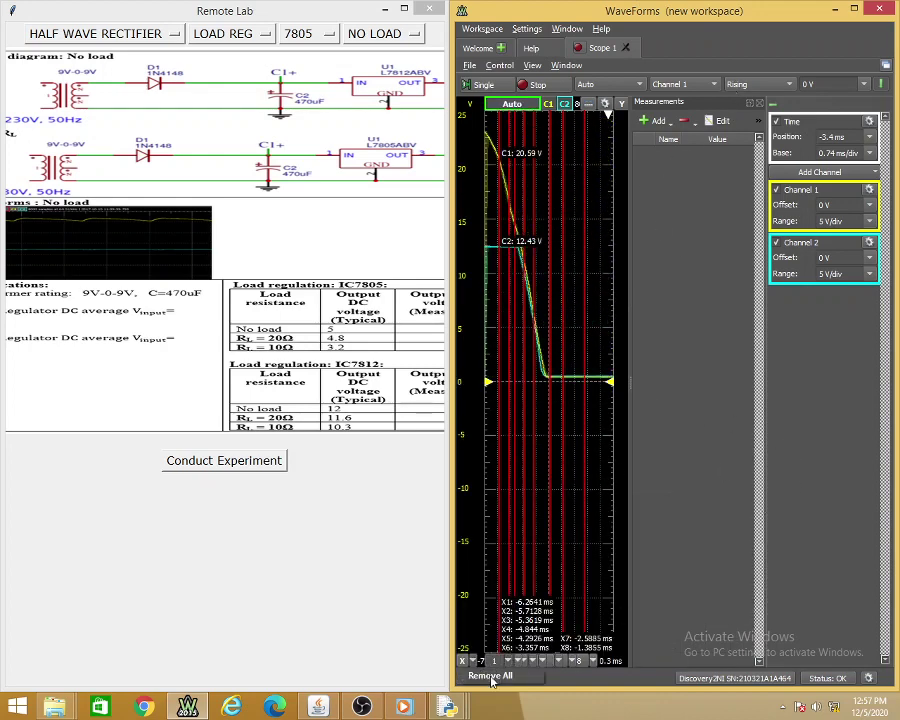
pyautogui.click(490, 676)
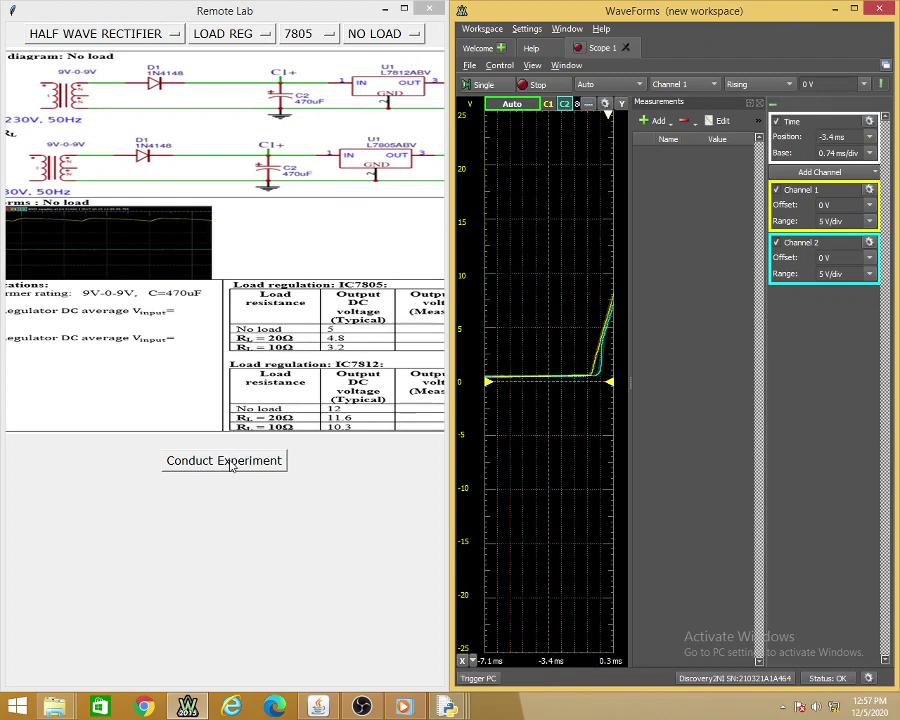
# Conduct the no-load 7805 experiment and capture its waveforms in an enlarged WaveForms window at 6.05 ms/div and position 4.12 ms
pyautogui.scroll(-2, 534, 442)
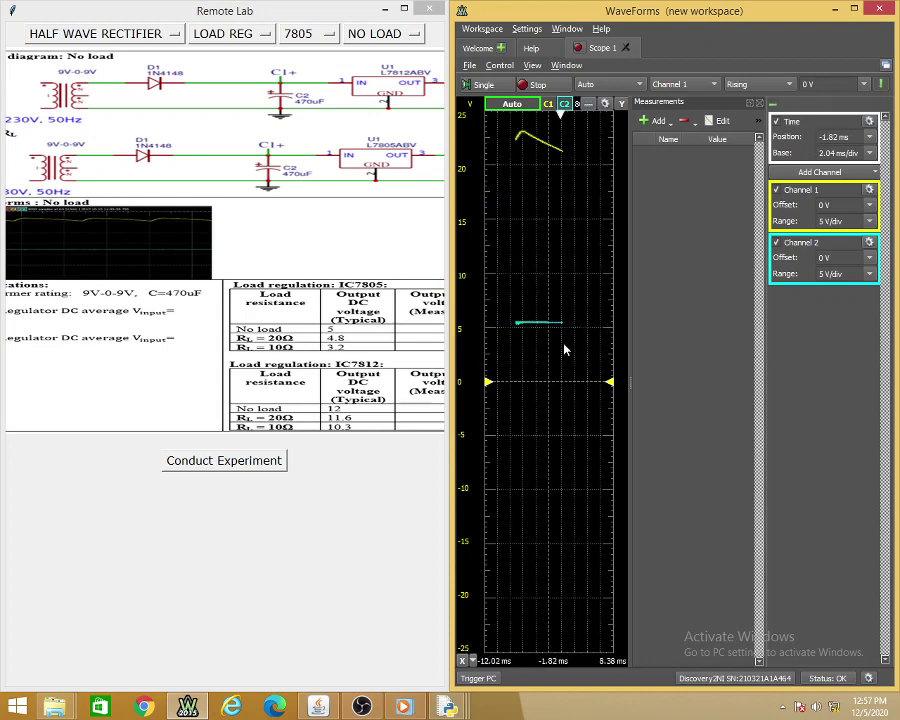
pyautogui.scroll(-1, 564, 349)
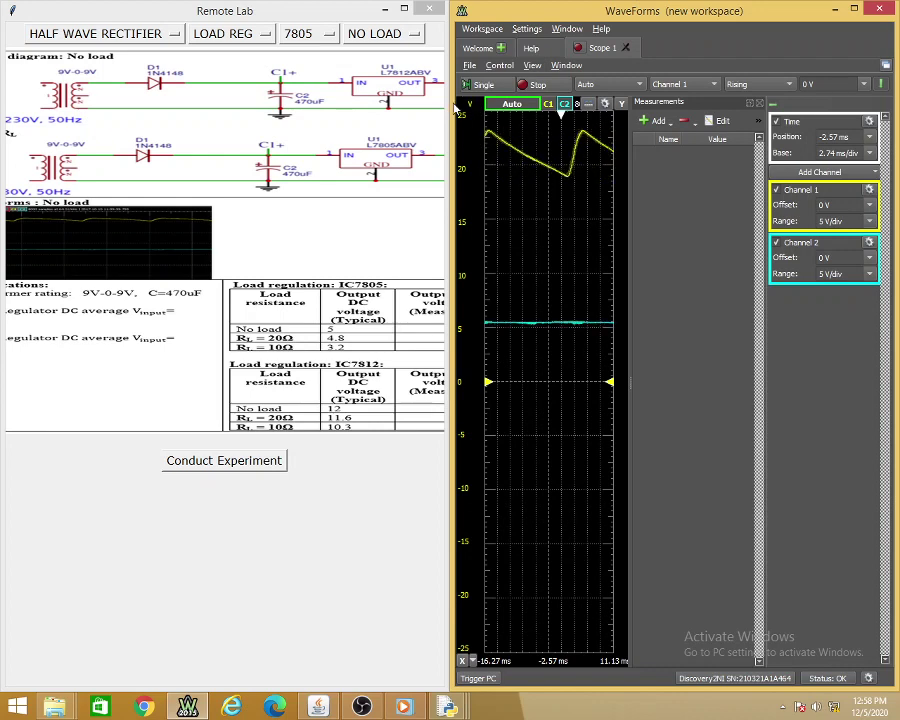
pyautogui.click(405, 9)
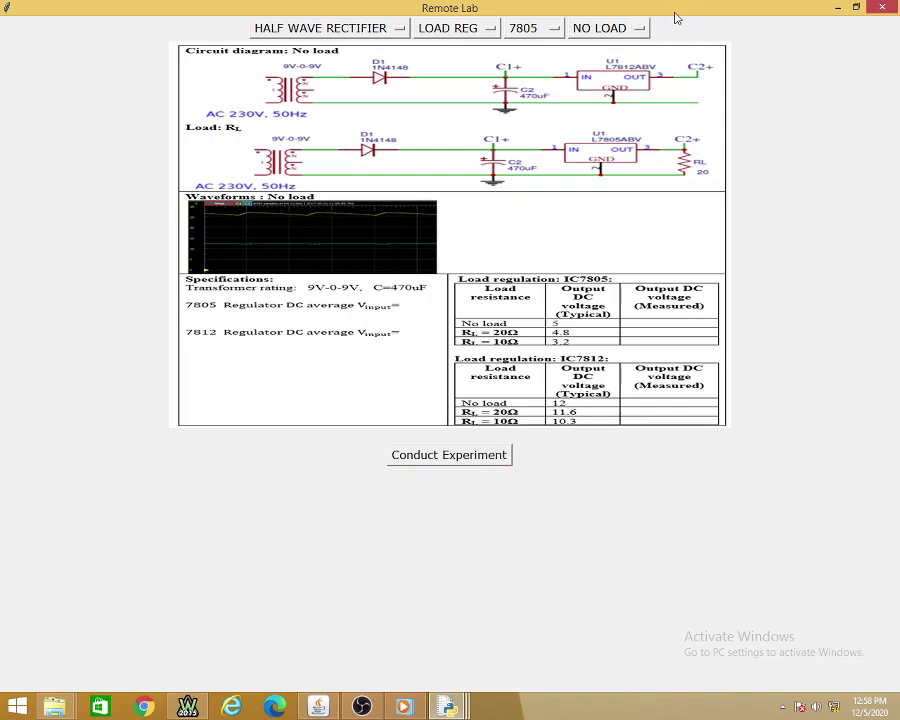
pyautogui.moveTo(674, 16); pyautogui.dragTo(1, 8)
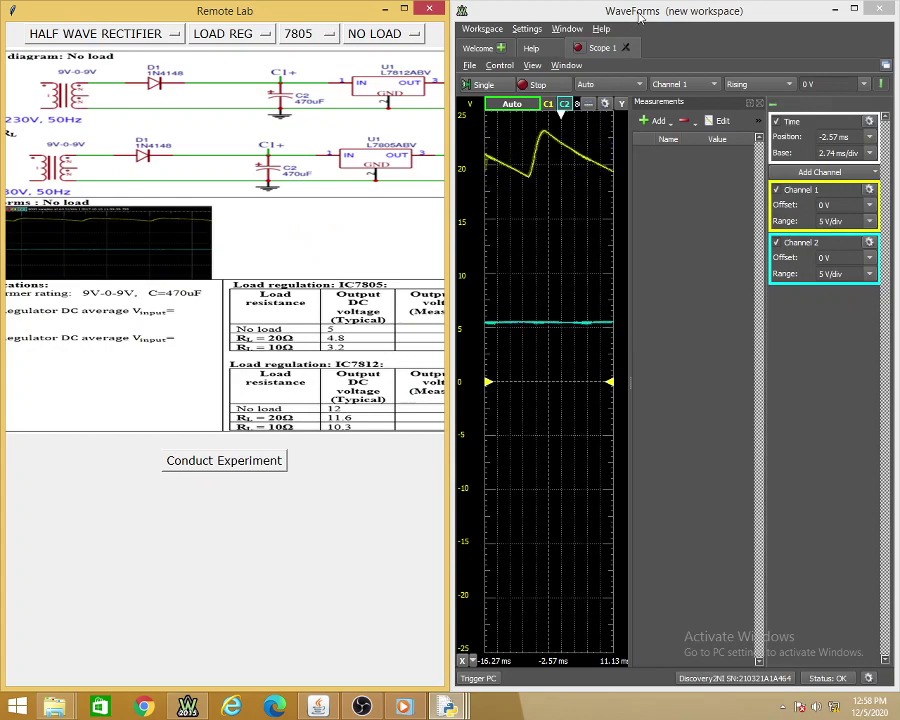
pyautogui.moveTo(630, 10)
pyautogui.mouseDown()
pyautogui.moveTo(641, 17)
pyautogui.moveTo(642, 2)
pyautogui.mouseUp()
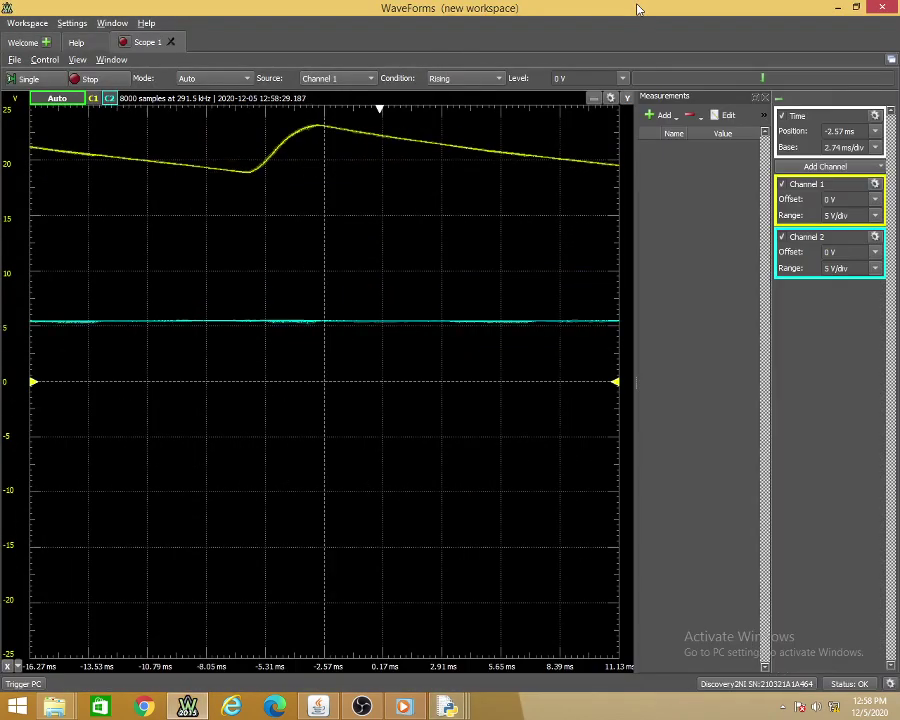
pyautogui.scroll(-3, 203, 251)
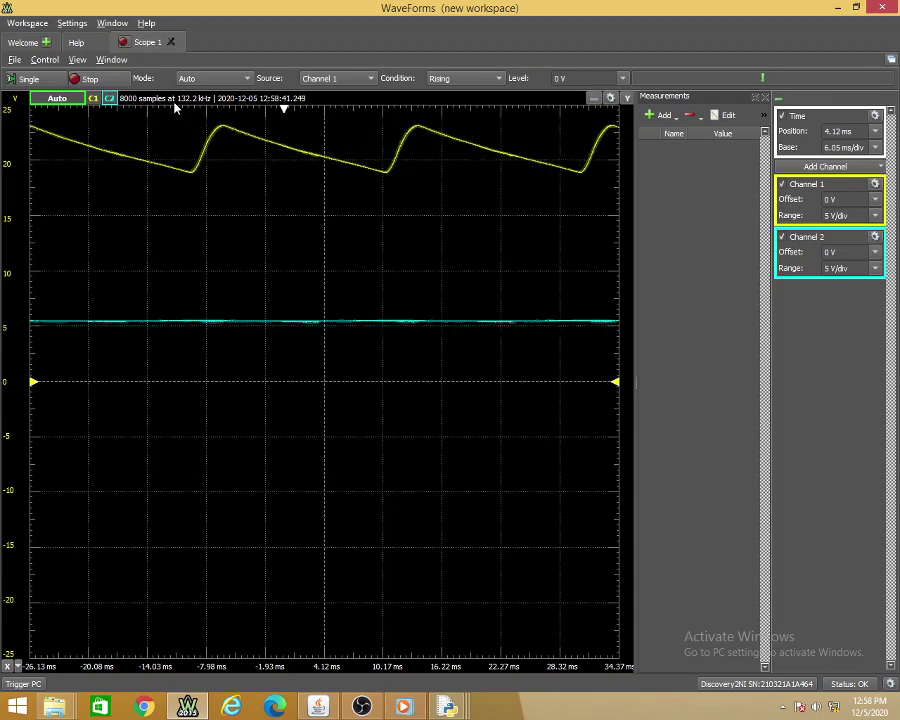
pyautogui.click(80, 79)
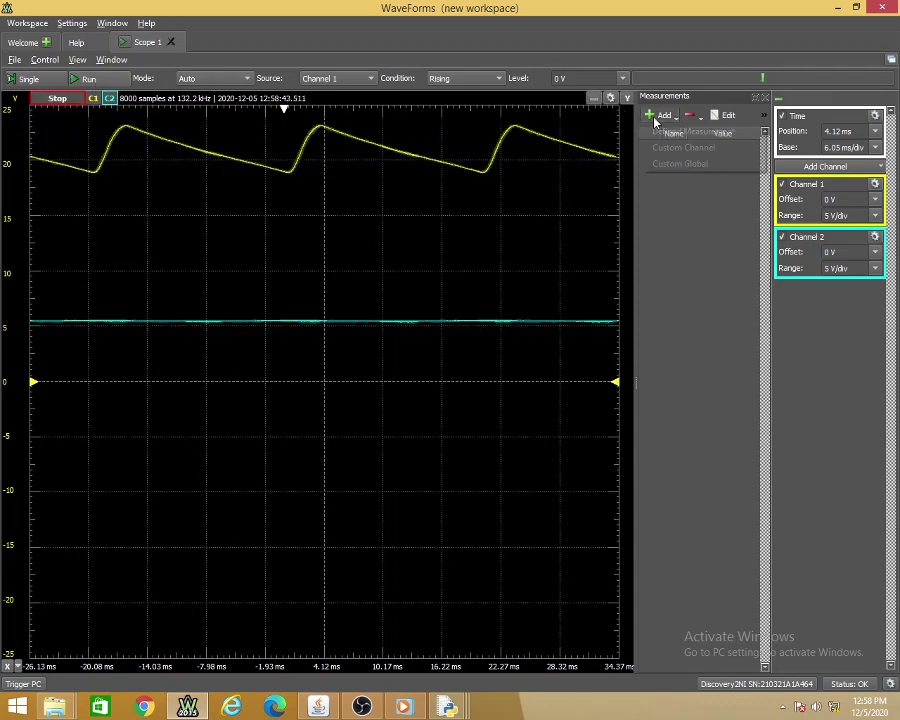
# Add Channel 1 Minimum and Channel 2 Average measurements, and tile WaveForms beside Remote Lab again
pyautogui.click(667, 133)
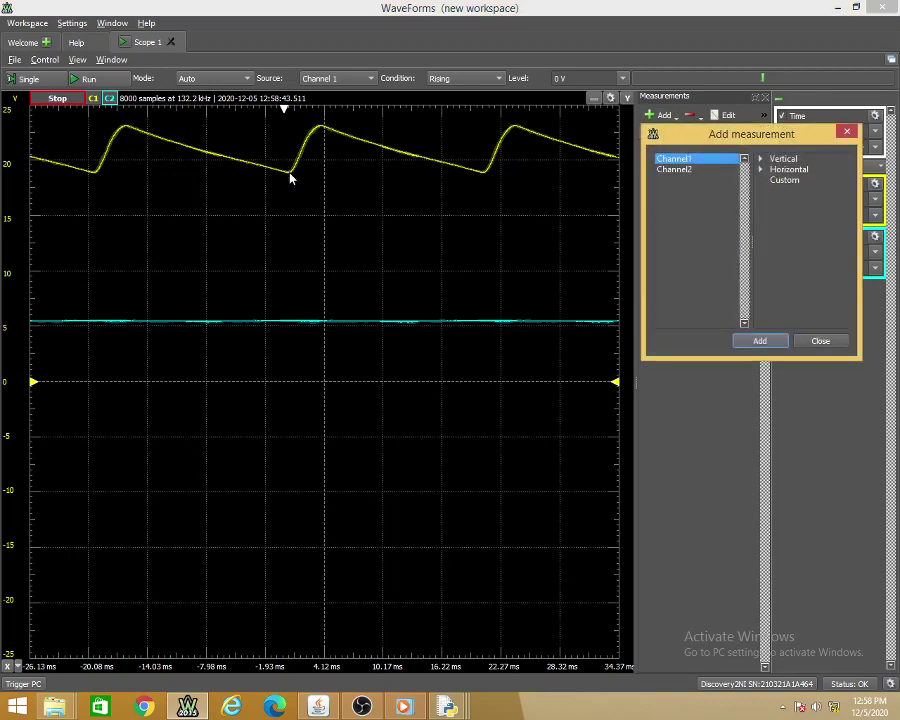
pyautogui.doubleClick(778, 163)
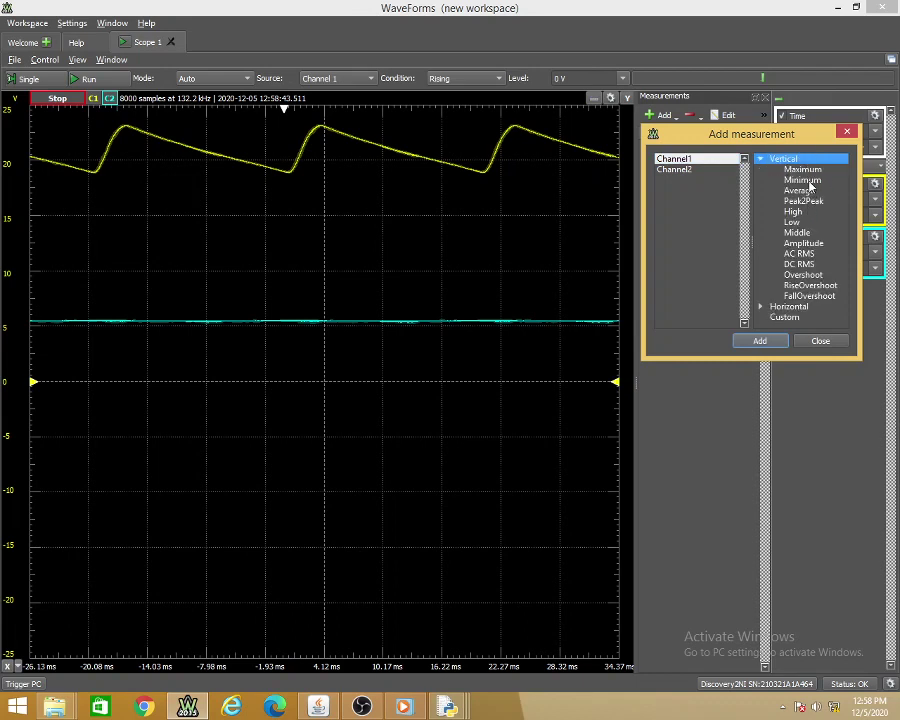
pyautogui.click(810, 182)
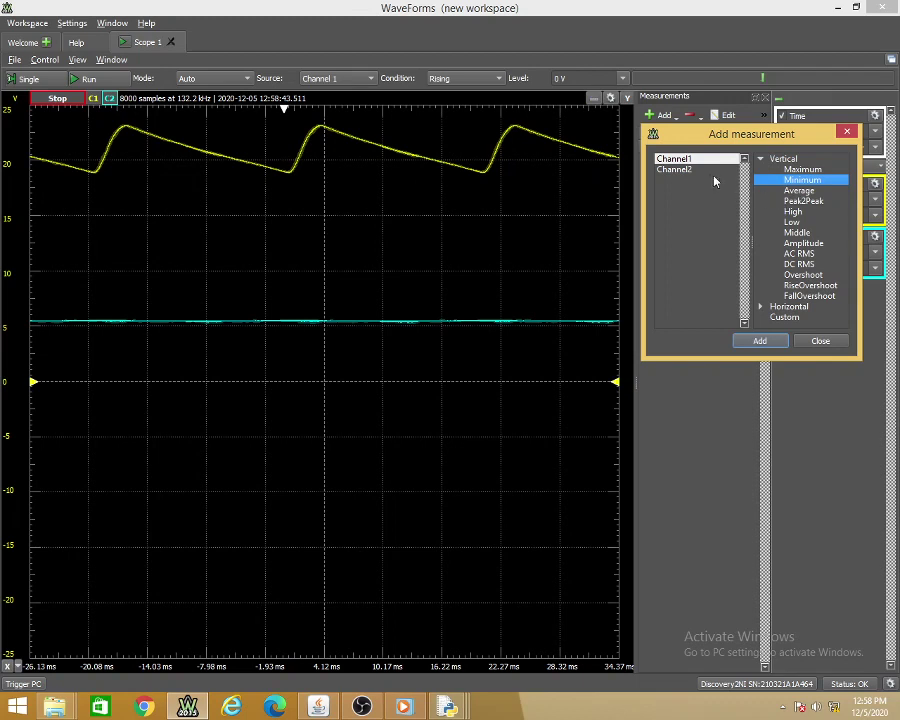
pyautogui.click(678, 169)
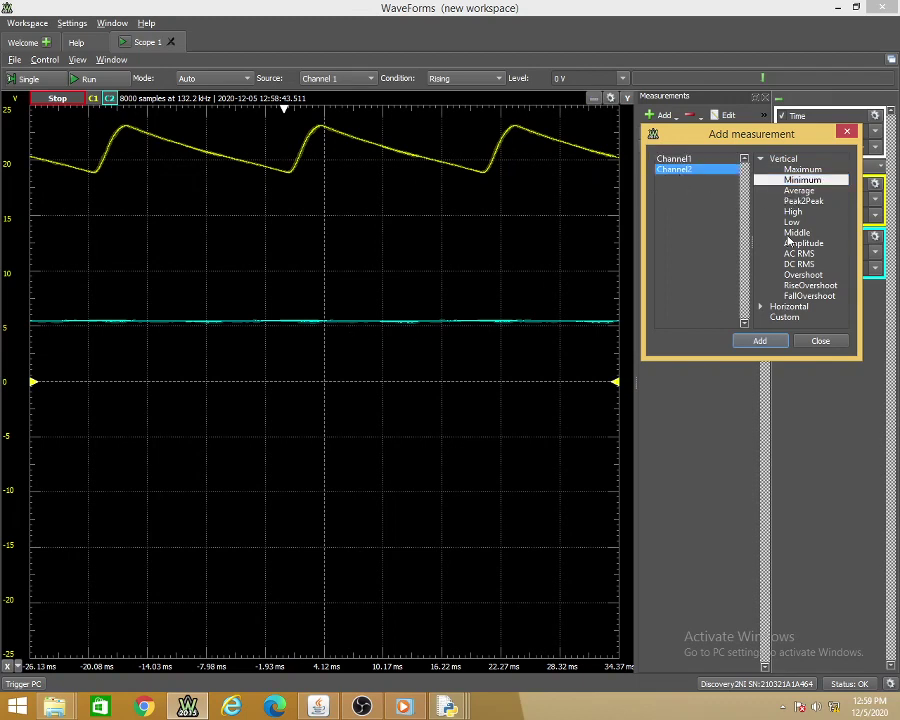
pyautogui.click(800, 191)
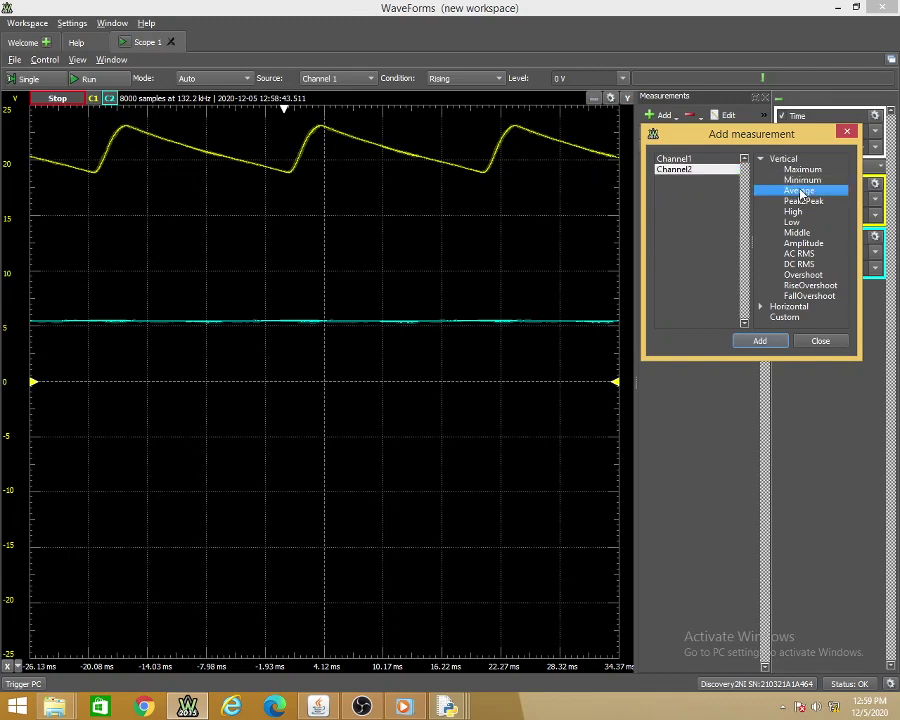
pyautogui.click(820, 340)
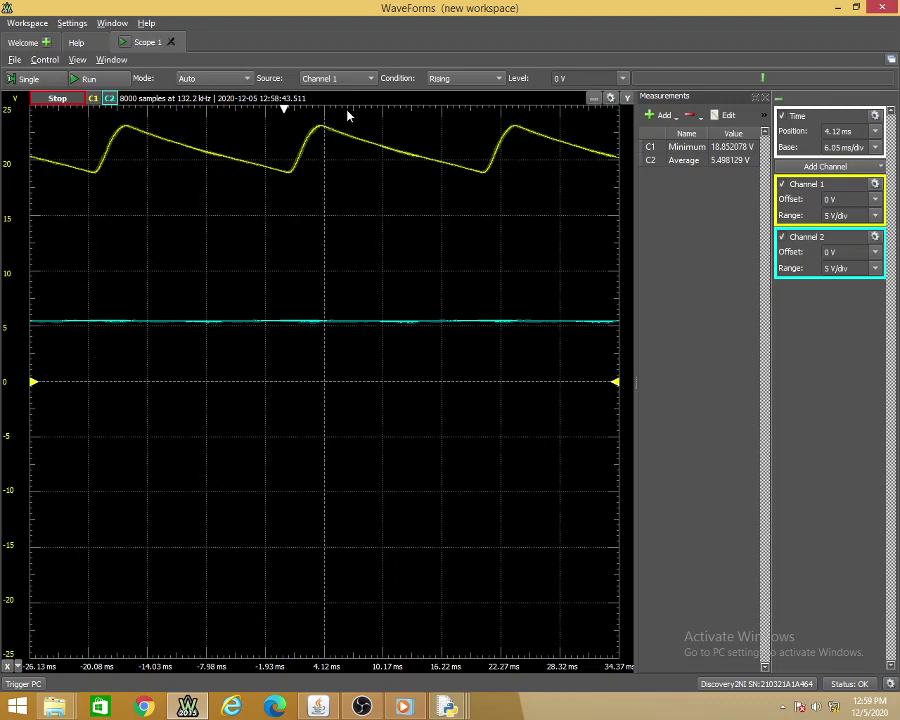
pyautogui.press('super+Right')
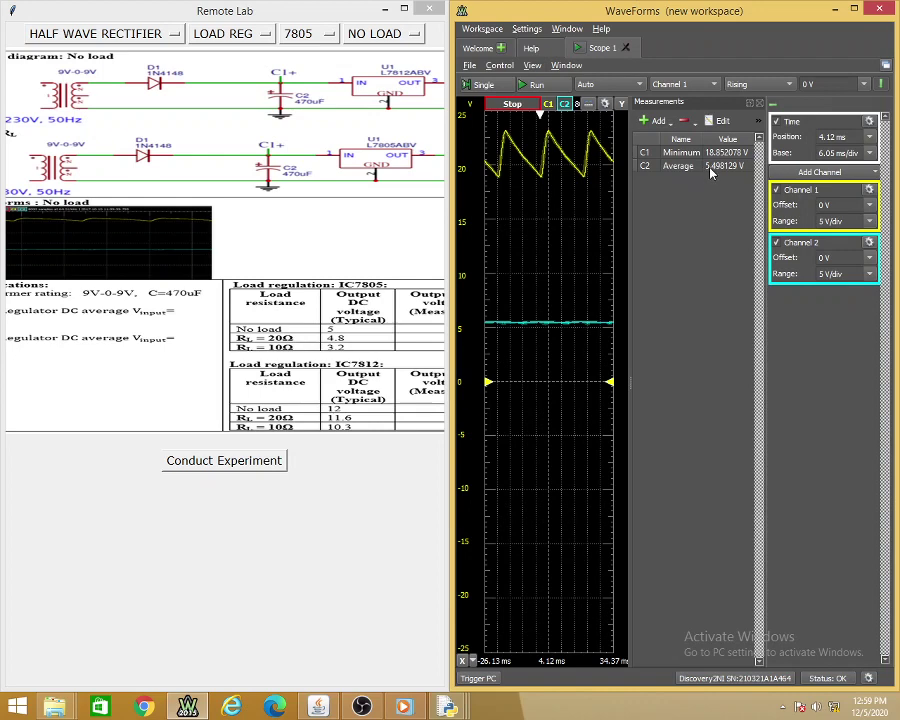
# Set the 7805 load to R = 20 ohms, restart the scope acquisition and conduct the experiment
pyautogui.click(406, 243)
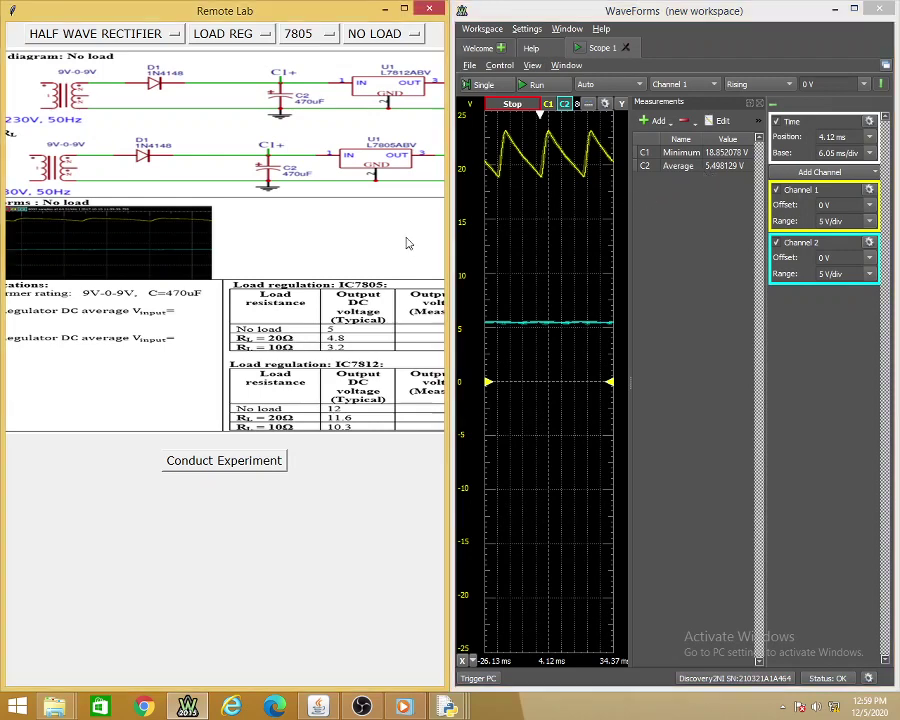
pyautogui.click(390, 44)
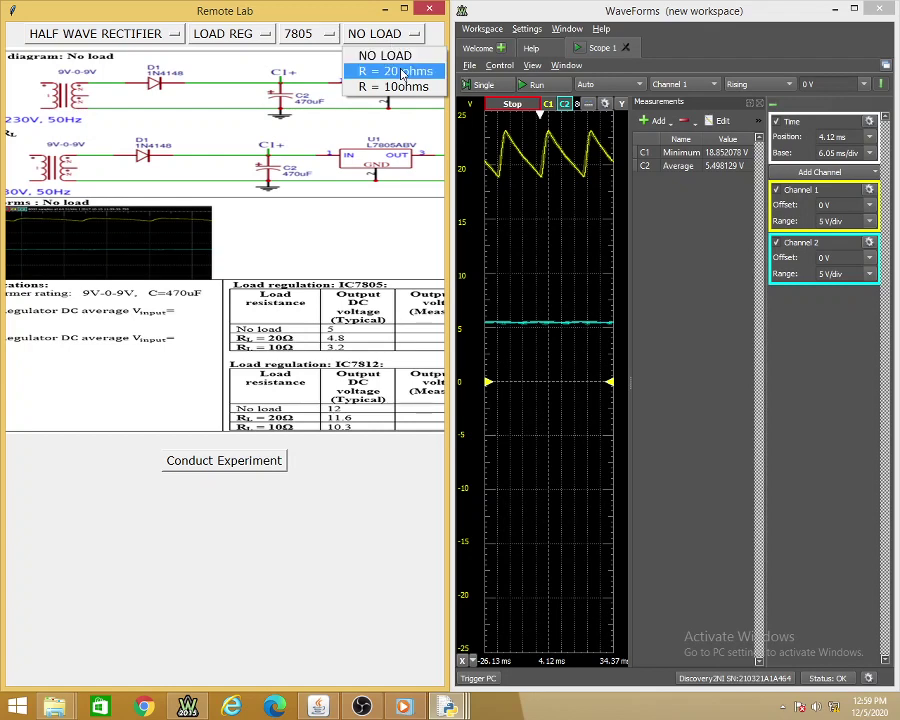
pyautogui.click(402, 73)
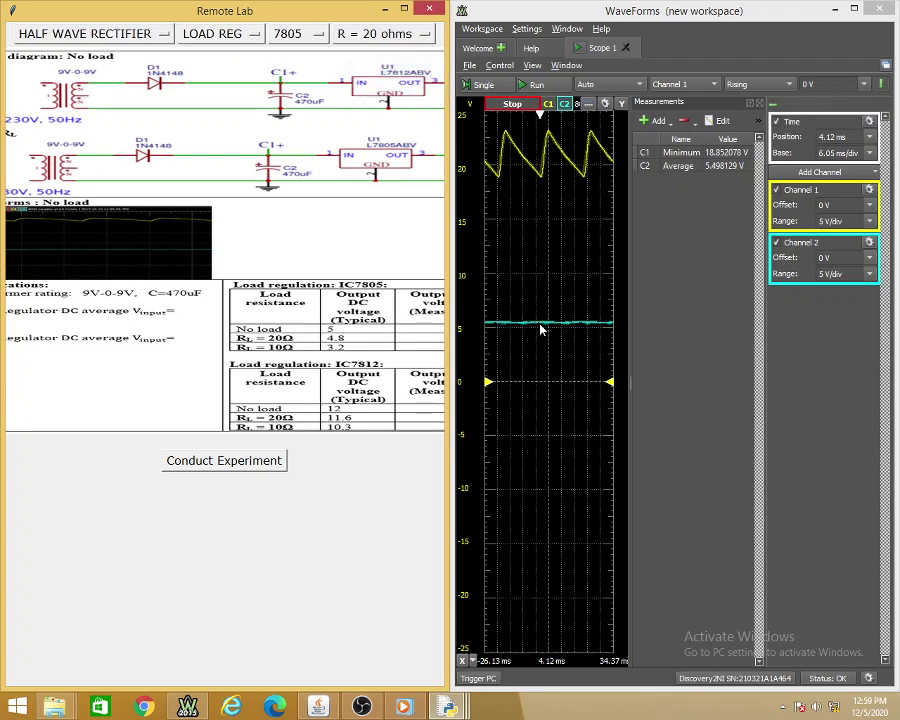
pyautogui.click(528, 87)
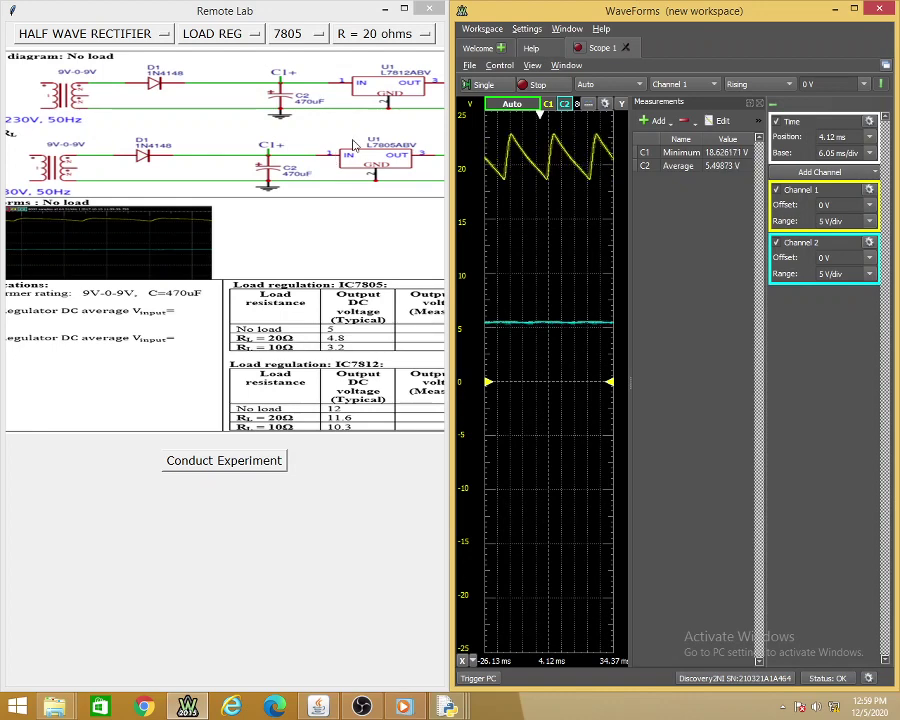
pyautogui.click(277, 458)
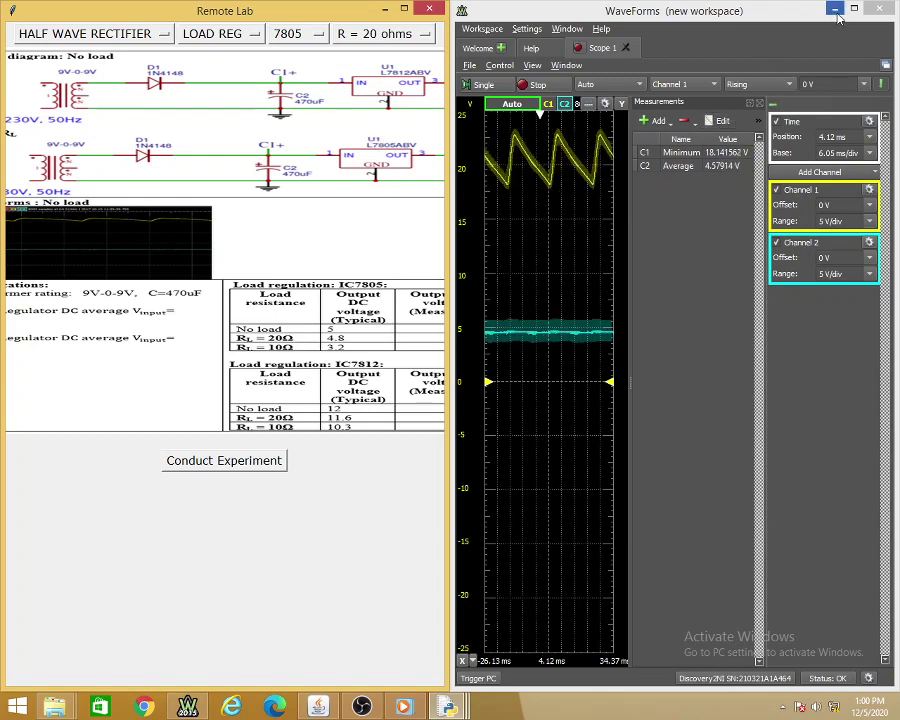
# Stop the acquisition and enlarge WaveForms to examine the 20-ohm load's Channel 1 minimum and Channel 2 average, restoring the window when done
pyautogui.click(537, 84)
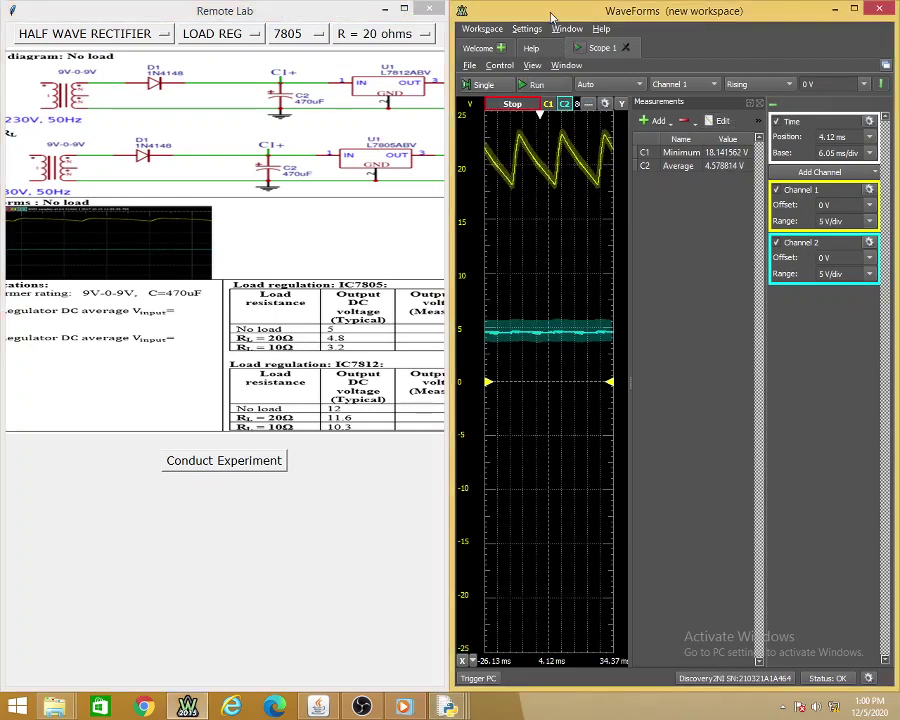
pyautogui.moveTo(540, 12); pyautogui.dragTo(553, 16)
pyautogui.doubleClick(670, 8)
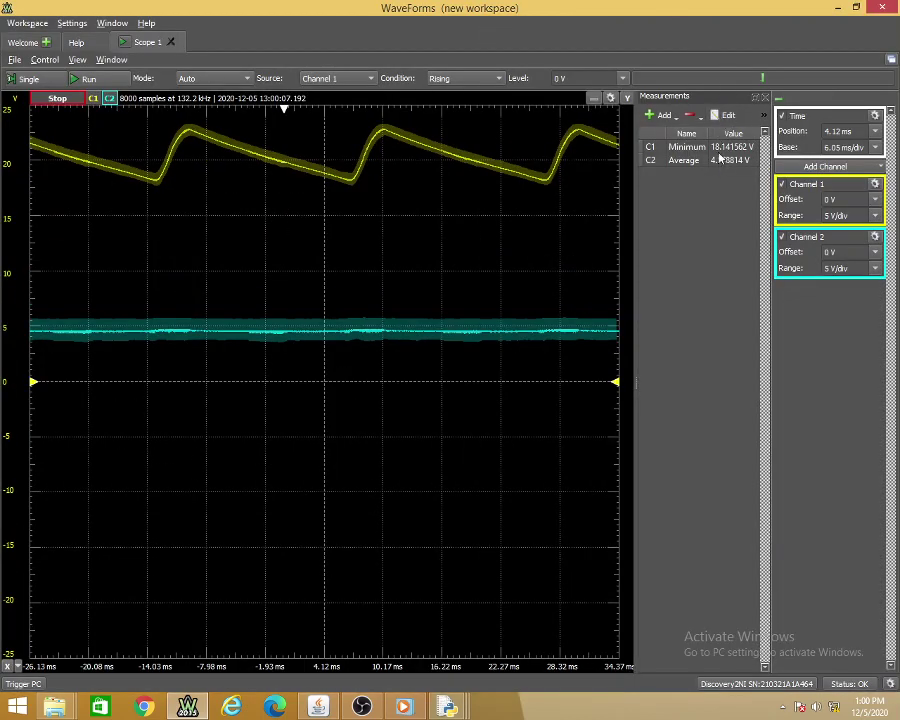
pyautogui.doubleClick(590, 7)
pyautogui.doubleClick(433, 5)
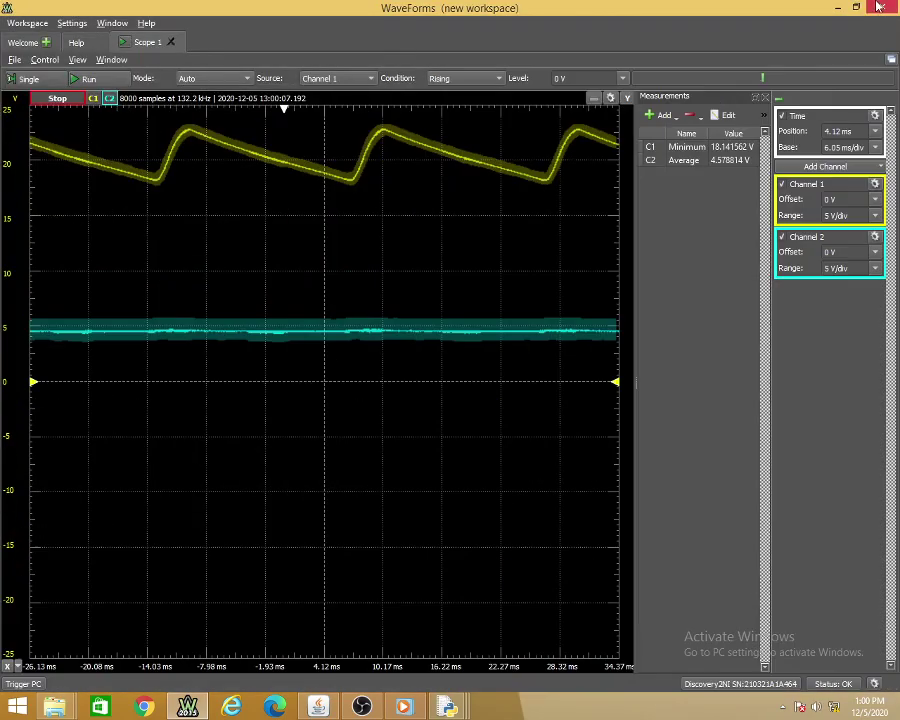
pyautogui.doubleClick(733, 14)
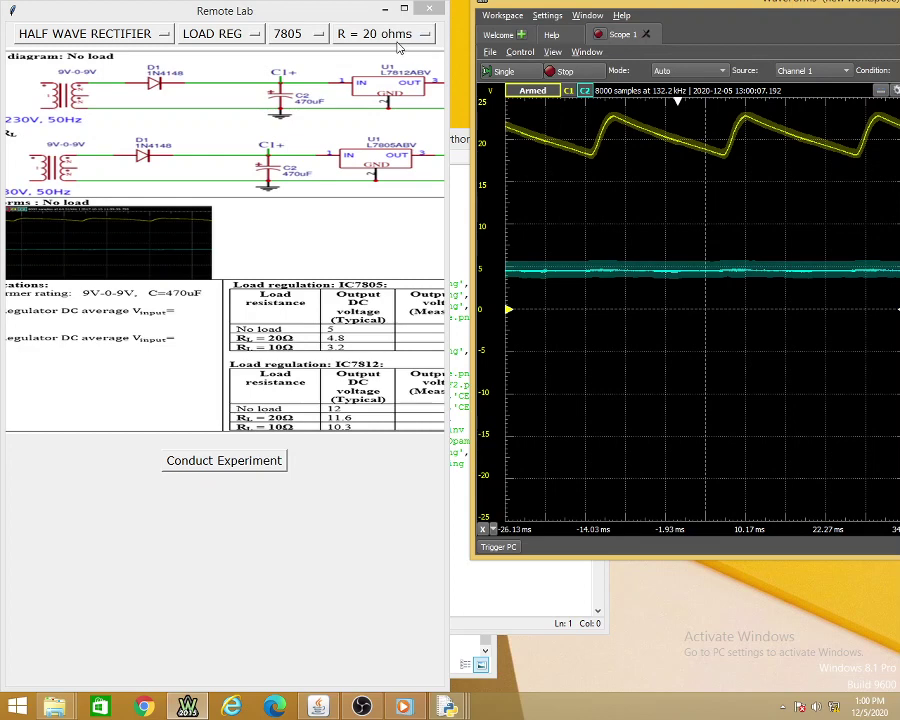
# Conduct the 7805 load regulation experiment with R = 10ohms, examine the waveforms in an enlarged WaveForms window and restore its size
pyautogui.click(398, 40)
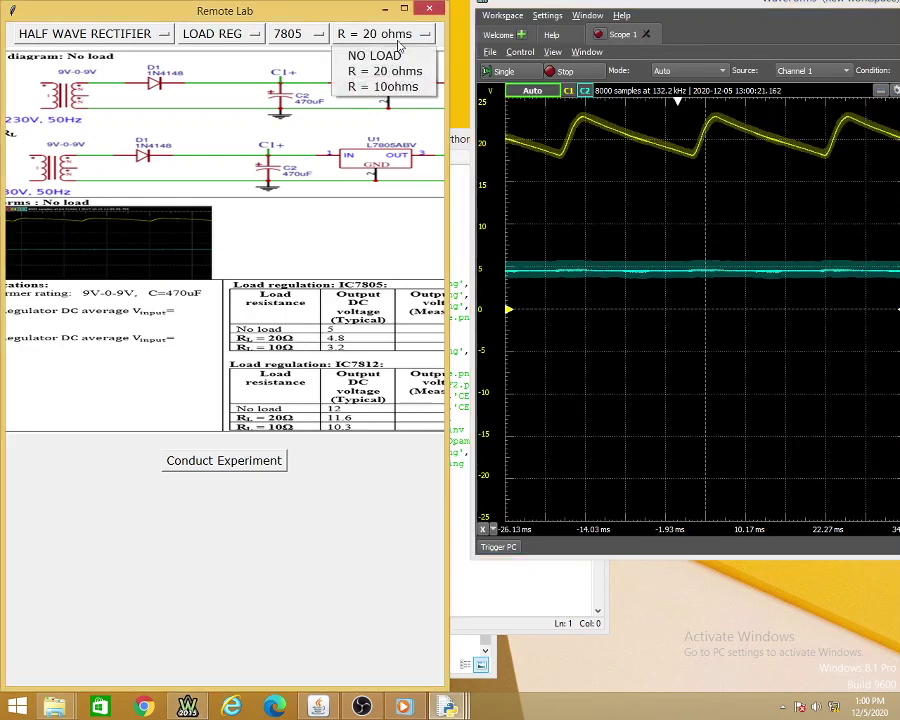
pyautogui.click(395, 88)
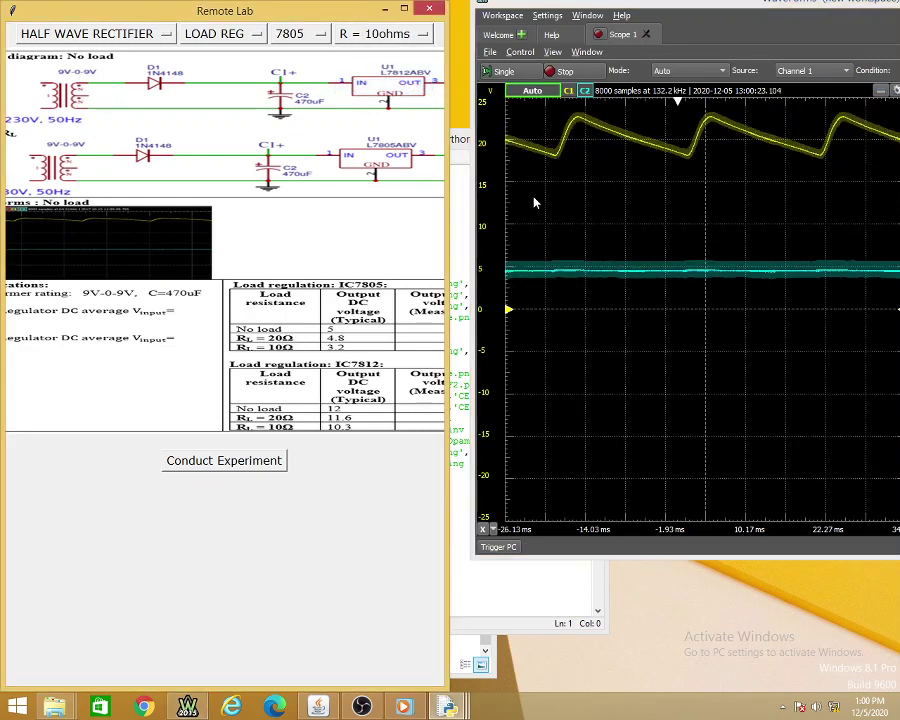
pyautogui.click(268, 464)
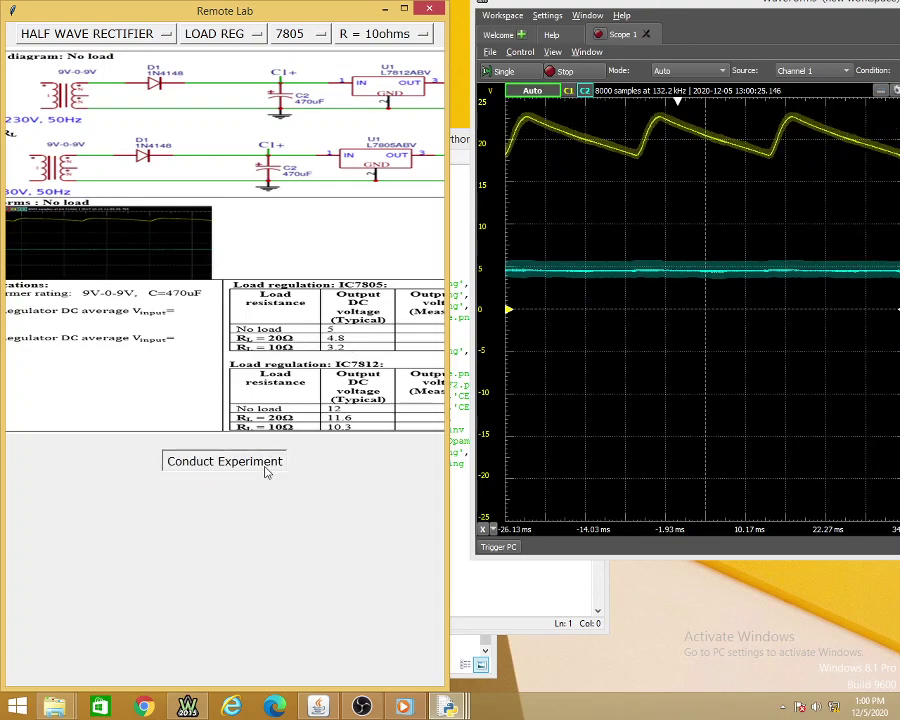
pyautogui.doubleClick(704, 11)
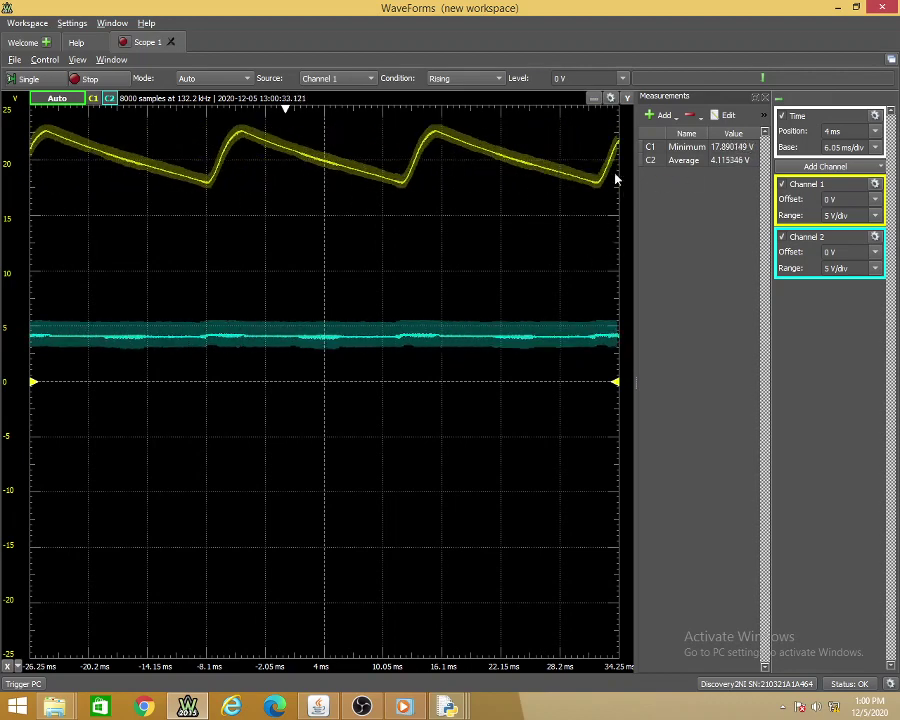
pyautogui.doubleClick(629, 12)
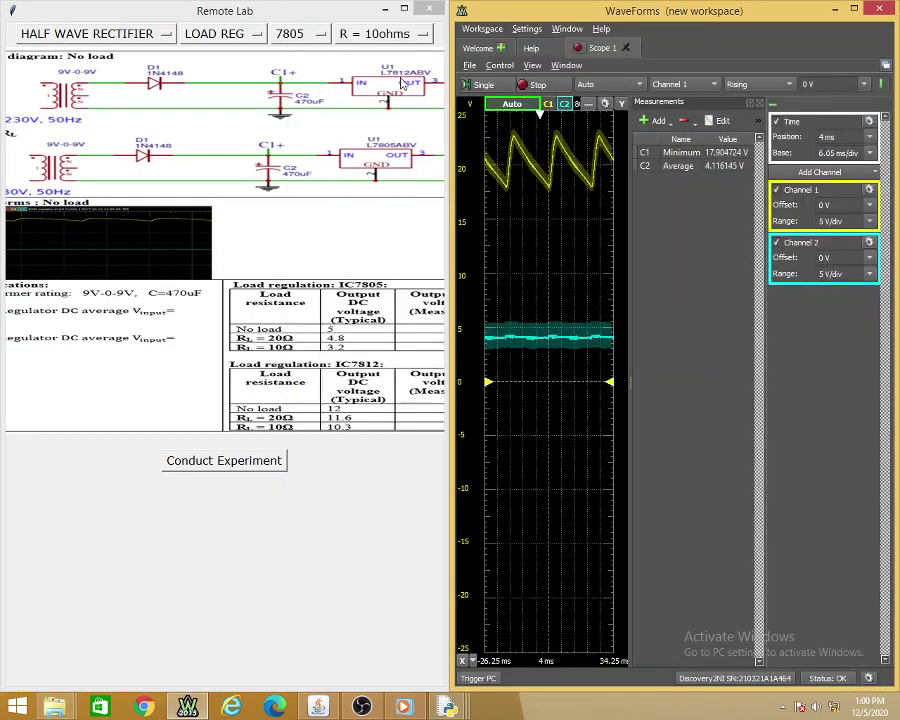
# Set the load to NO LOAD and switch the load regulation experiment to the 7812 regulator, keeping NO LOAD selected
pyautogui.click(398, 37)
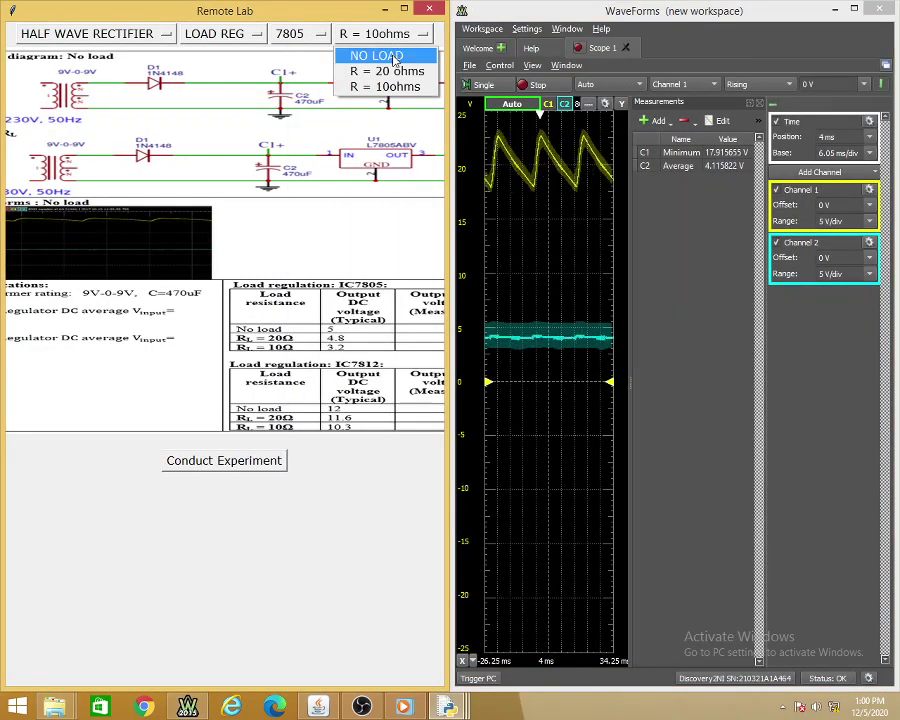
pyautogui.click(378, 56)
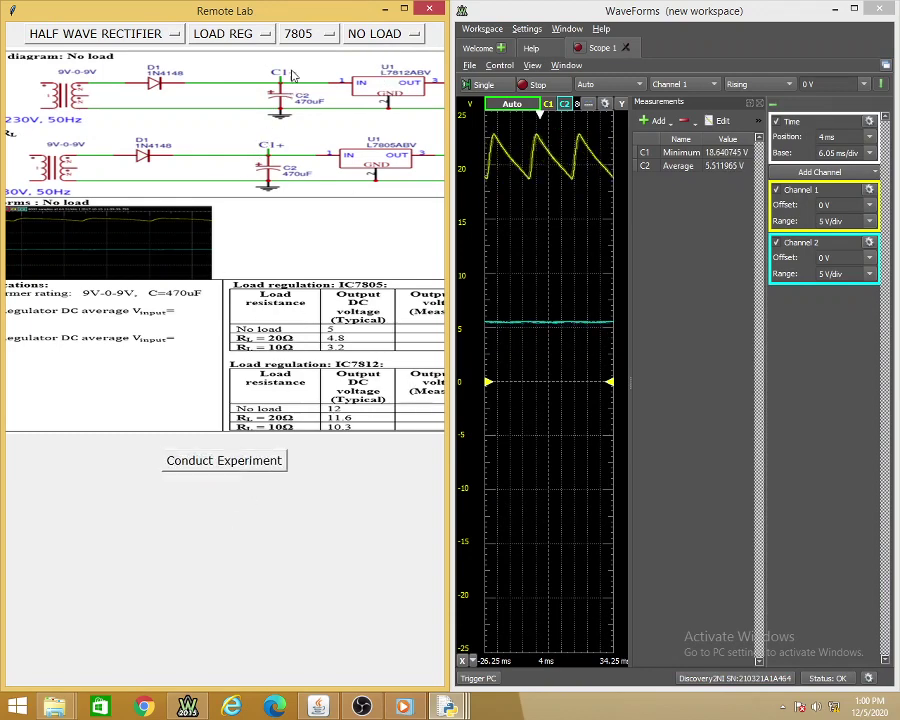
pyautogui.click(305, 37)
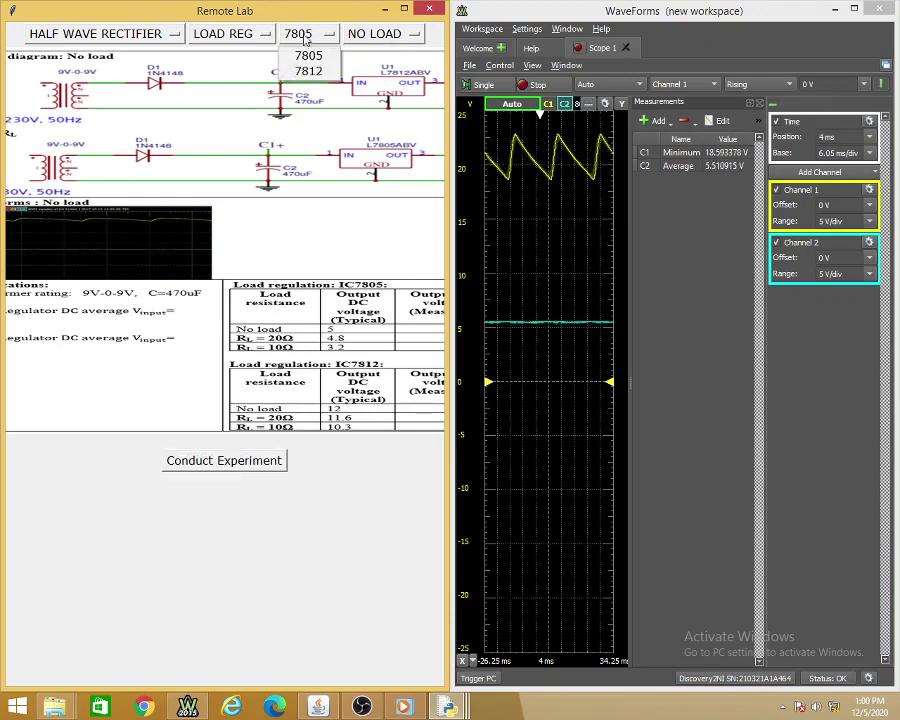
pyautogui.click(305, 70)
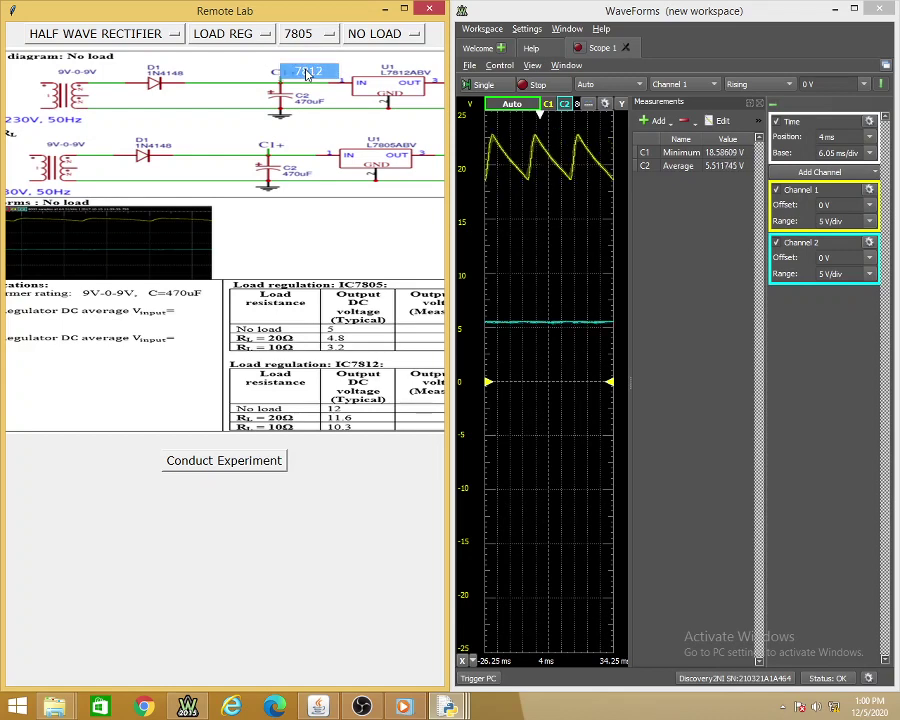
pyautogui.click(380, 38)
pyautogui.click(376, 58)
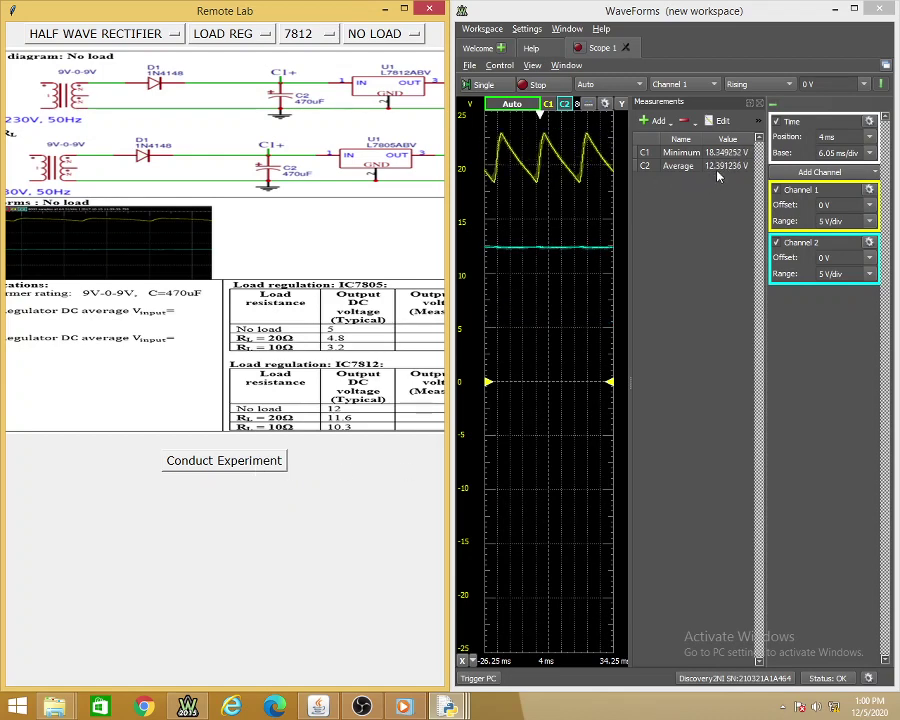
# Enlarge WaveForms to examine the no-load 7812 Channel 1 minimum and Channel 2 average, and tile it beside Remote Lab again
pyautogui.doubleClick(541, 12)
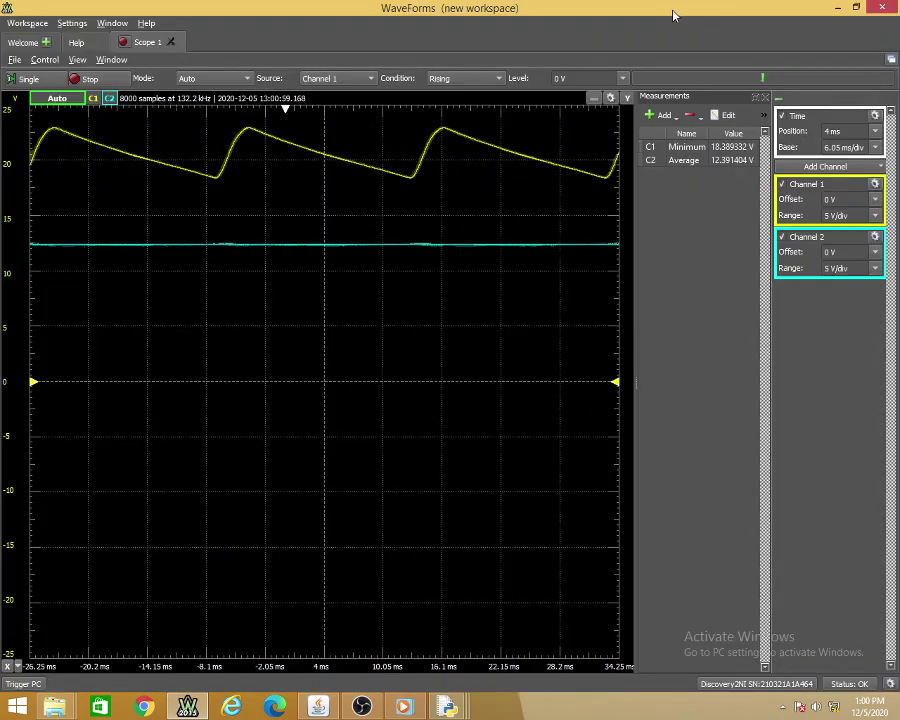
pyautogui.moveTo(675, 12)
pyautogui.mouseDown()
pyautogui.moveTo(873, 7)
pyautogui.moveTo(870, 0)
pyautogui.mouseUp()
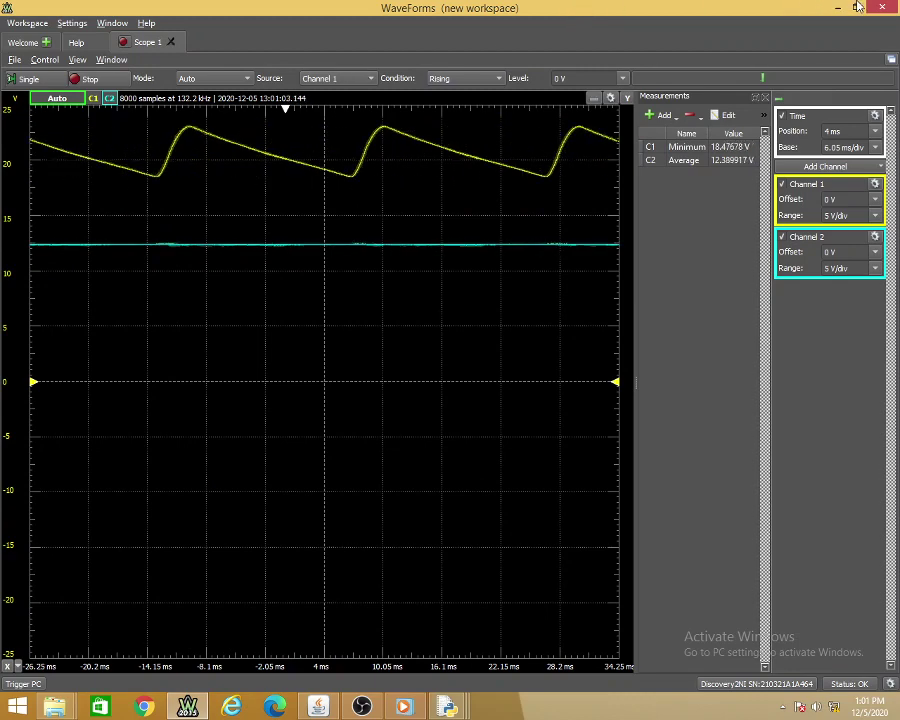
pyautogui.moveTo(676, 14); pyautogui.dragTo(899, 200)
# Set the 7812 load to R = 20 ohms and conduct the experiment
pyautogui.click(388, 80)
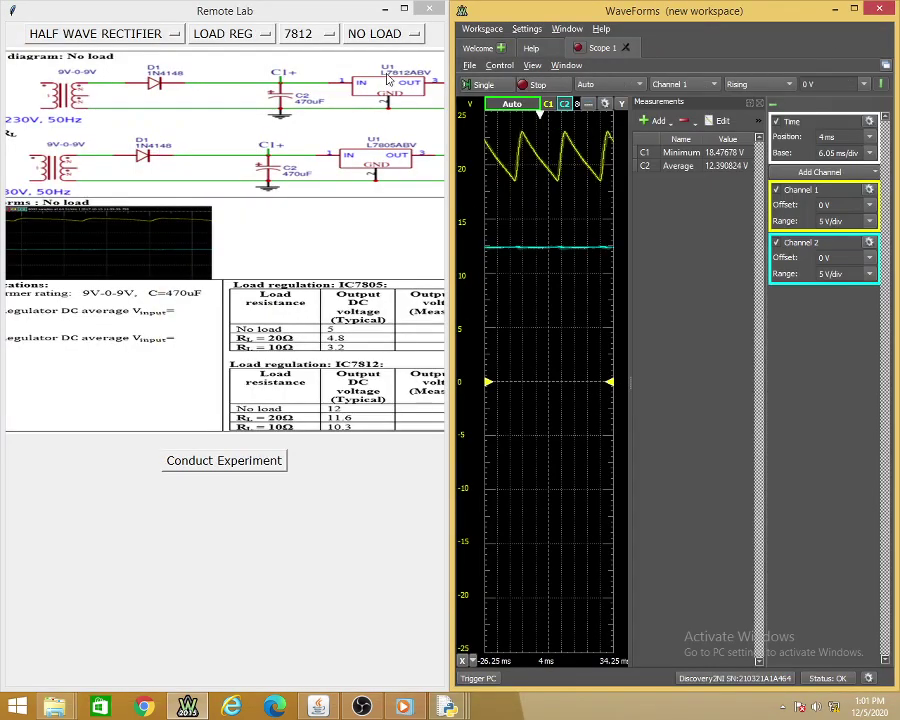
pyautogui.click(395, 42)
pyautogui.click(405, 65)
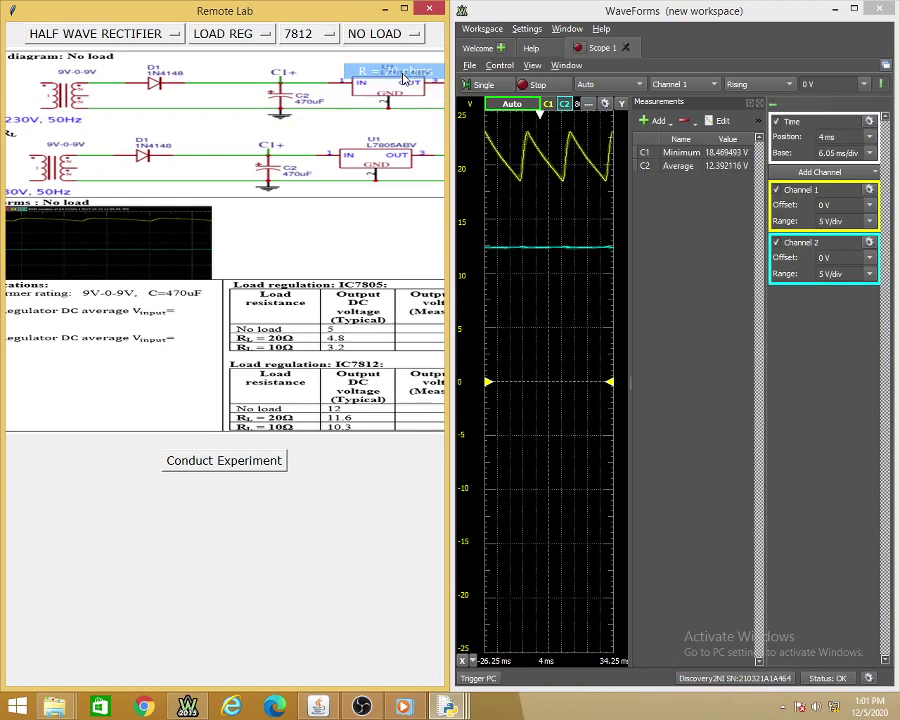
pyautogui.click(284, 460)
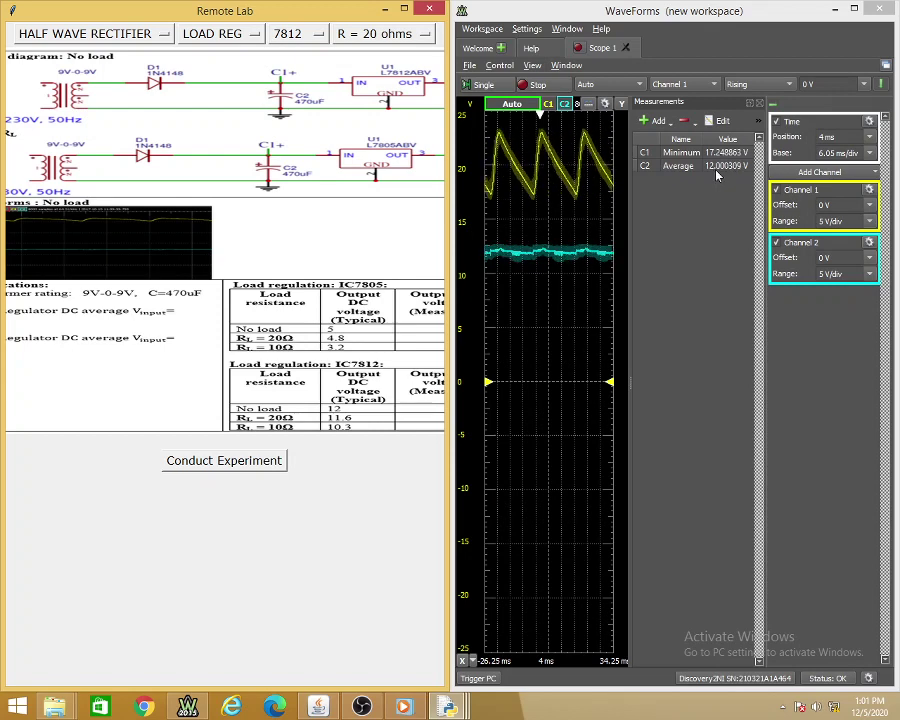
# Change the 7812 load to R = 10ohms and conduct the experiment
pyautogui.click(395, 34)
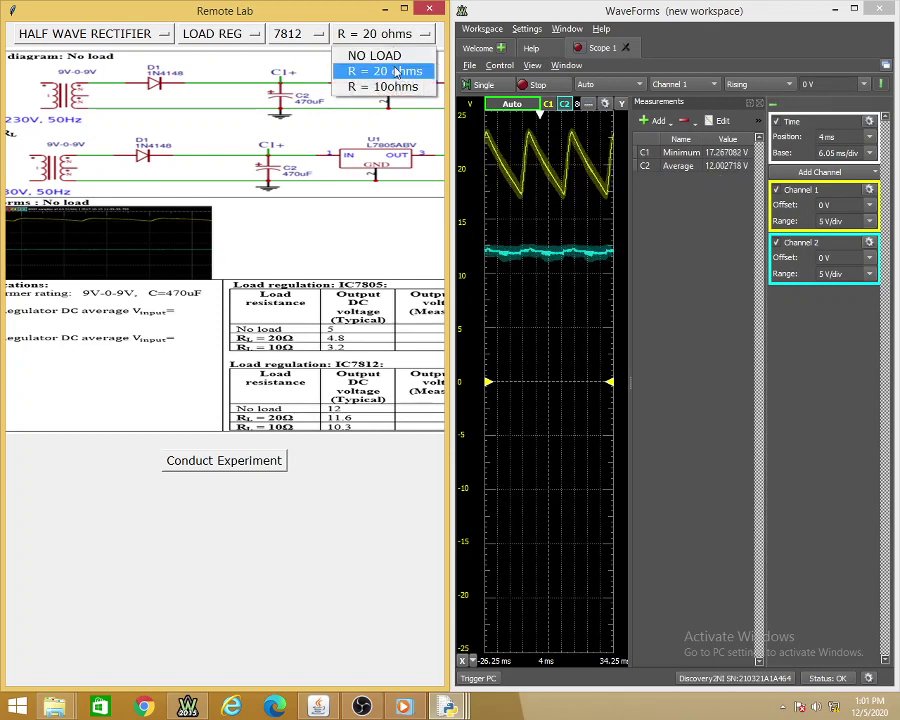
pyautogui.click(397, 88)
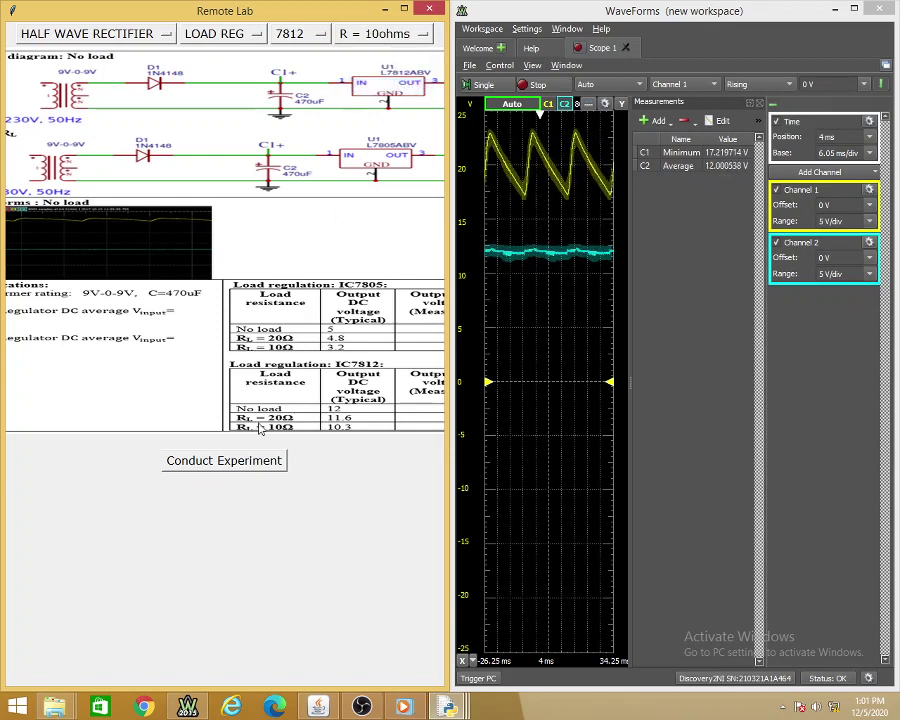
pyautogui.click(224, 461)
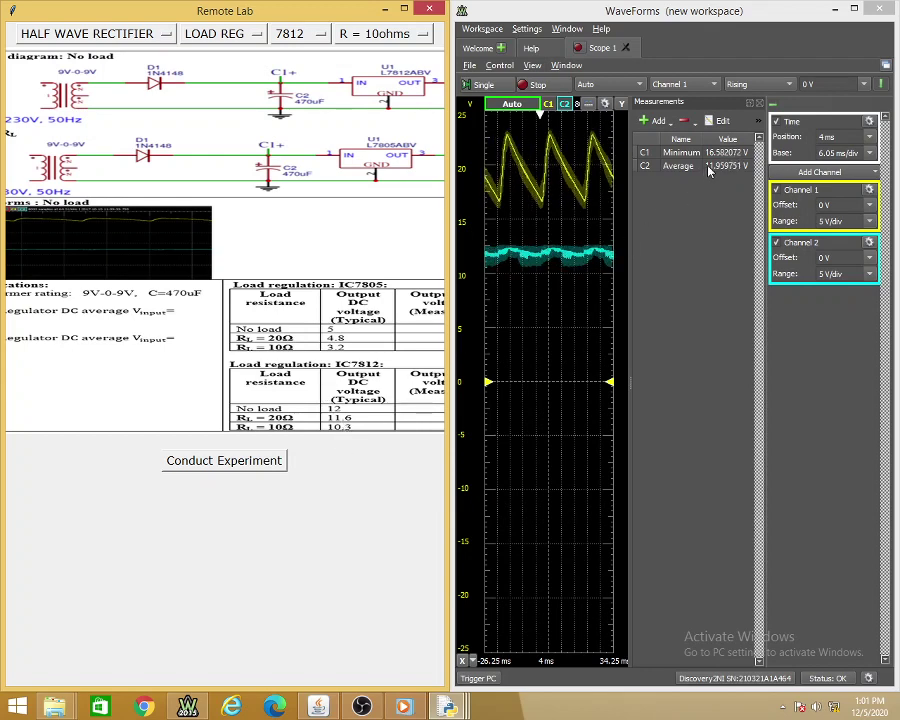
# Return the 7812 load to NO LOAD and maximize the Remote Lab window to show the full experiment sheet
pyautogui.click(385, 34)
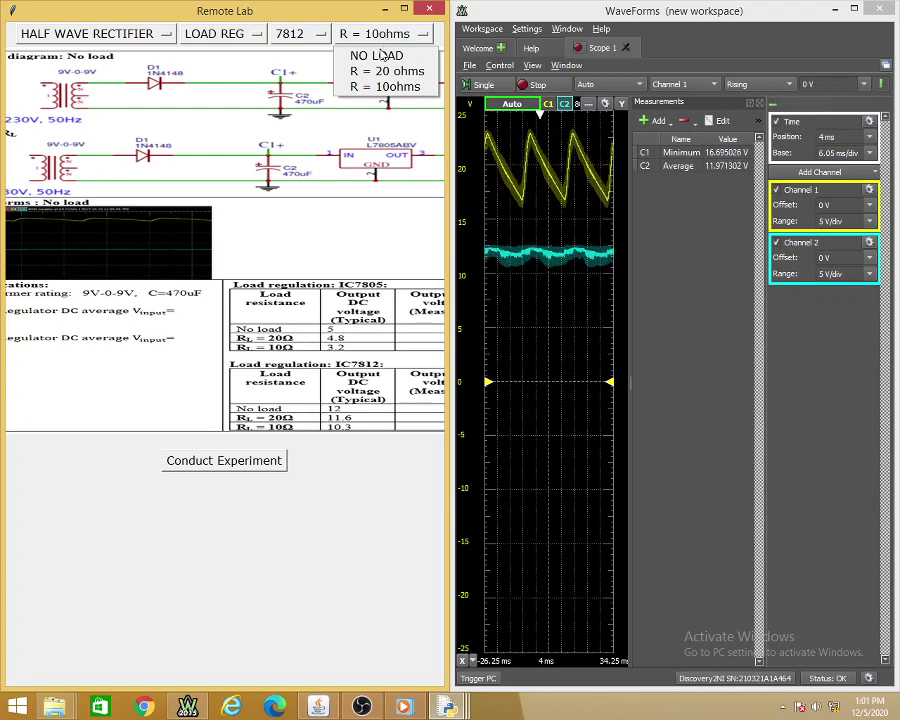
pyautogui.click(378, 57)
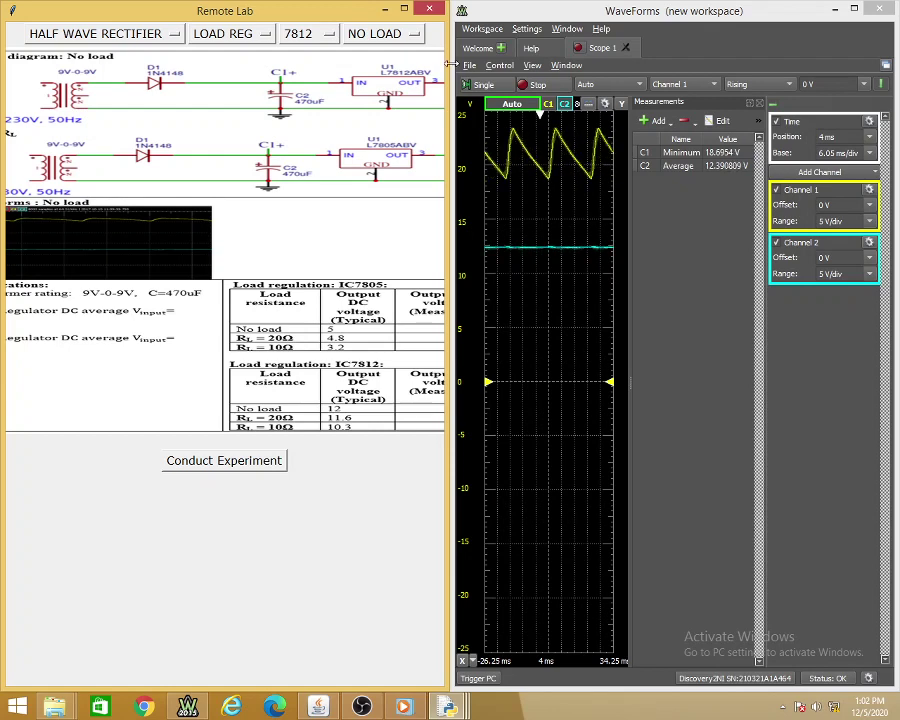
pyautogui.click(404, 8)
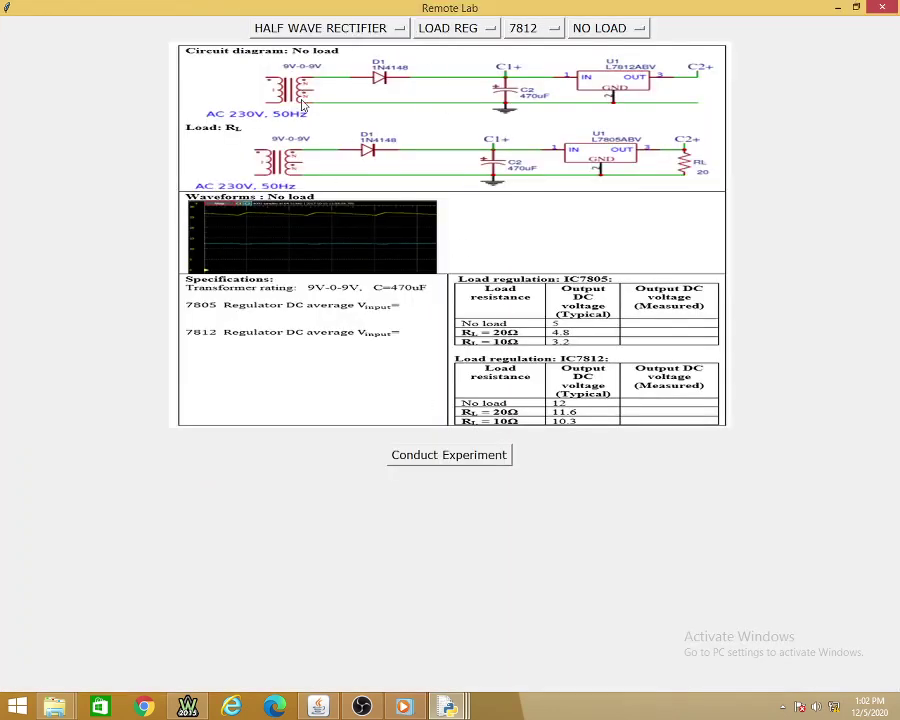